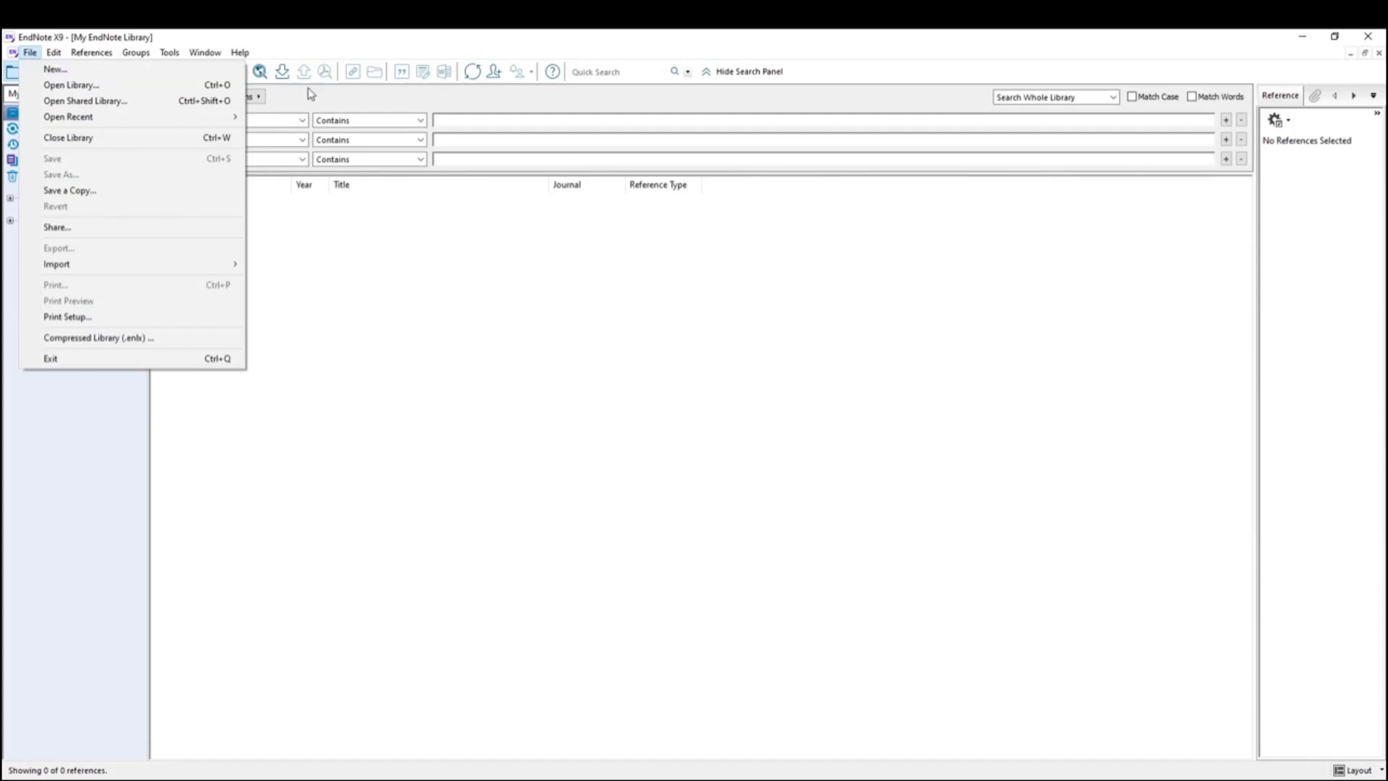
left_click(168, 69)
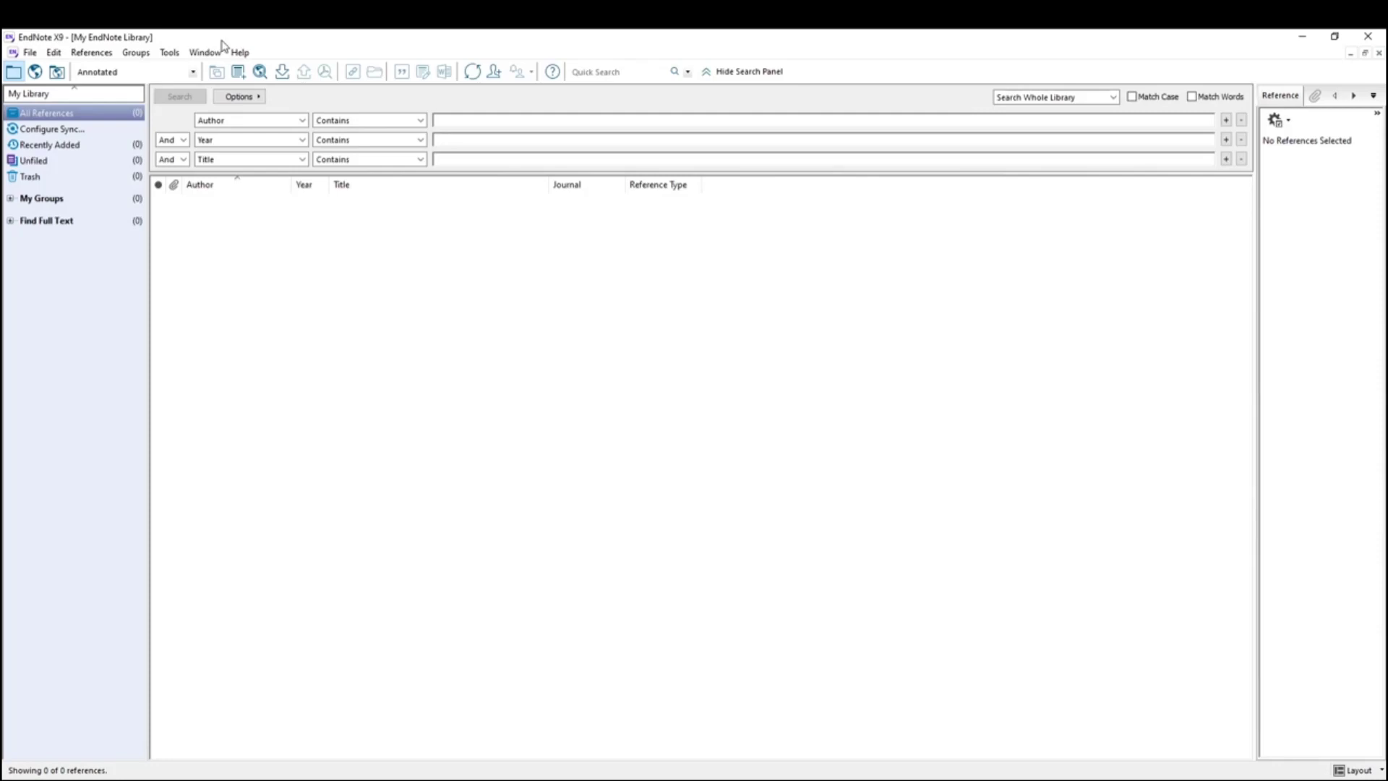
left_click(239, 72)
left_click(192, 123)
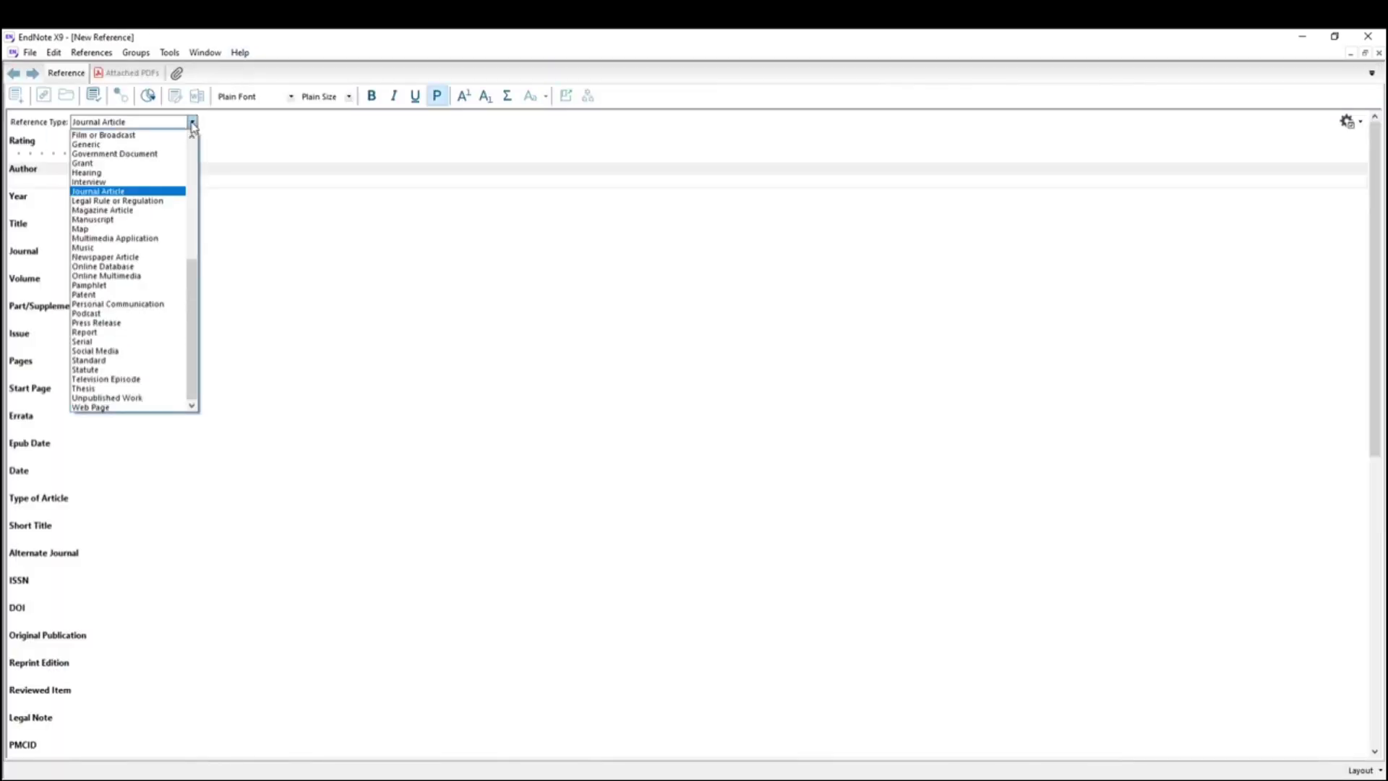
scroll(186, 168, "up", 7)
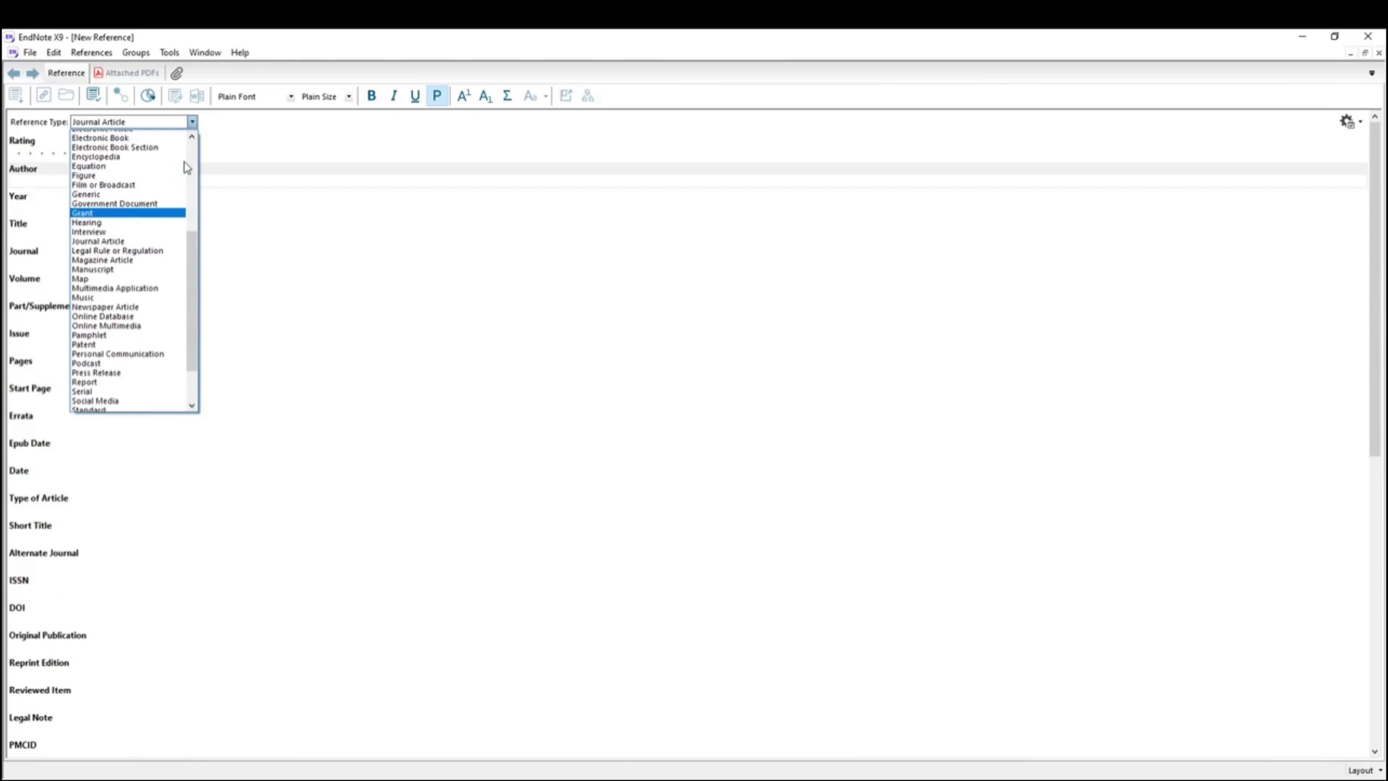
scroll(187, 168, "up", 2)
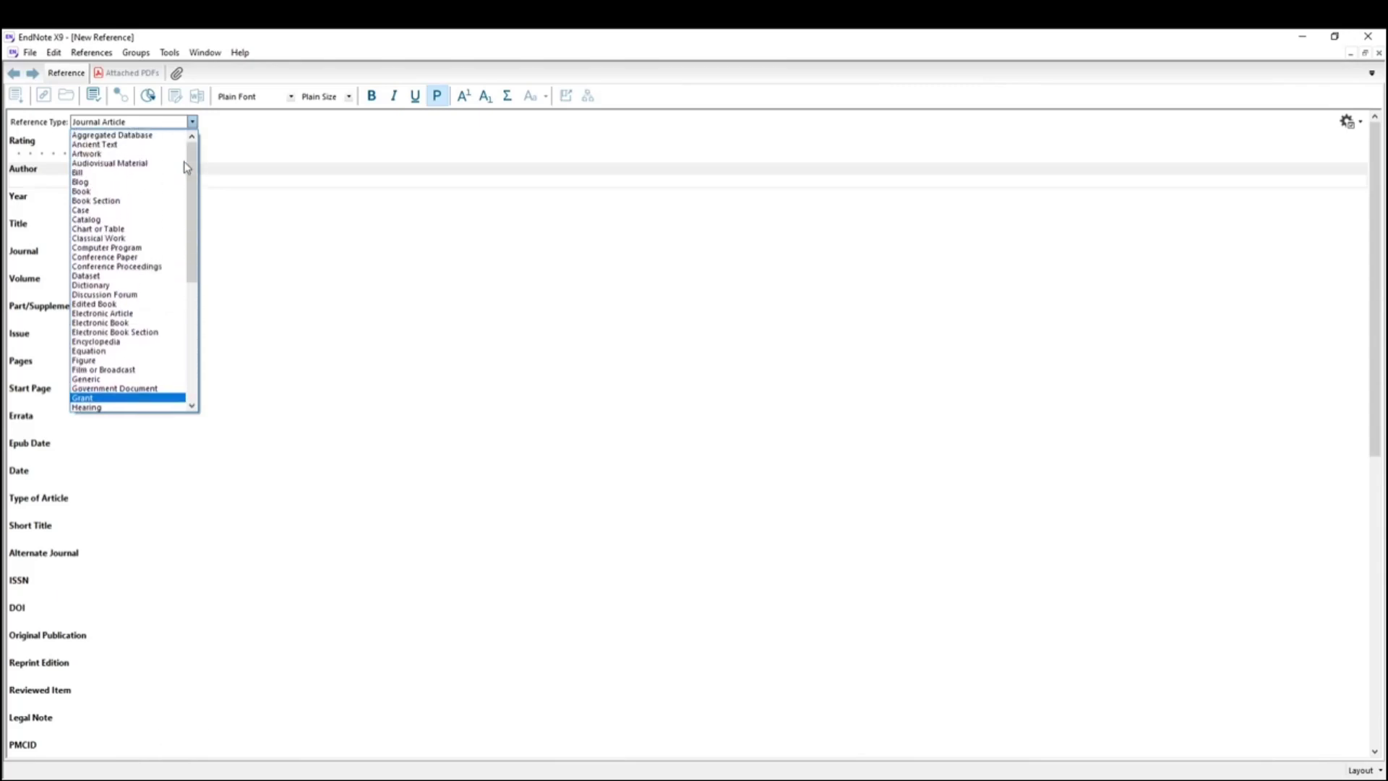
scroll(185, 171, "down", 2)
scroll(184, 166, "down", 6)
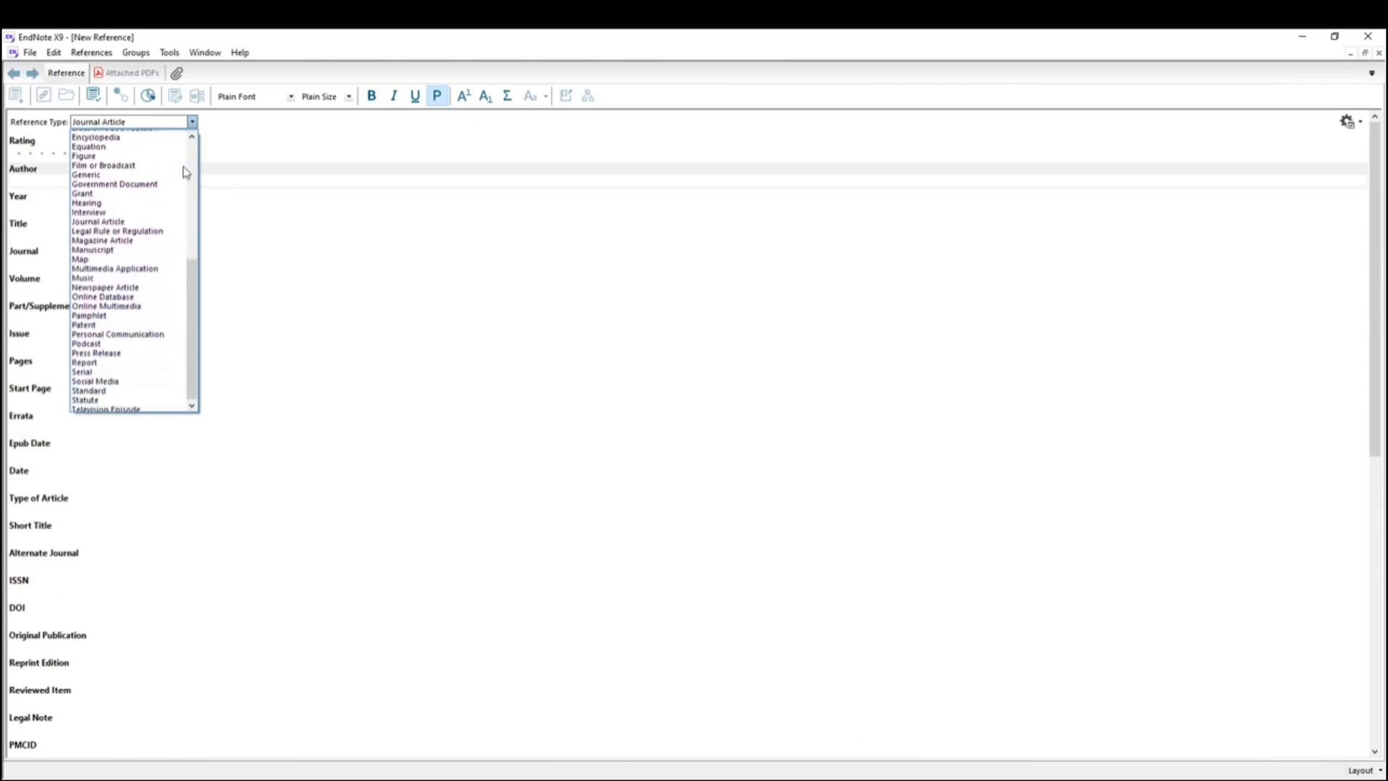
left_click(230, 183)
left_click(225, 204)
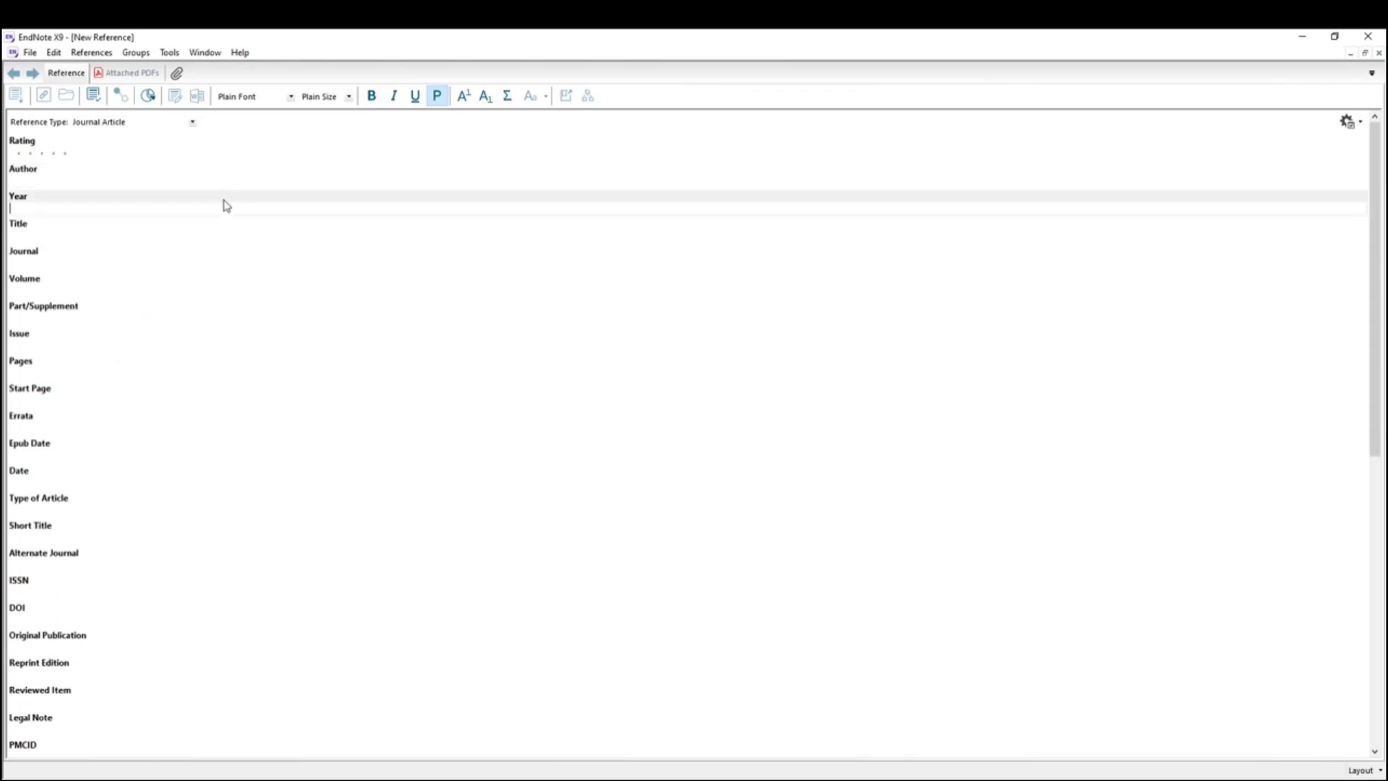
left_click(223, 229)
left_click(225, 255)
left_click(221, 282)
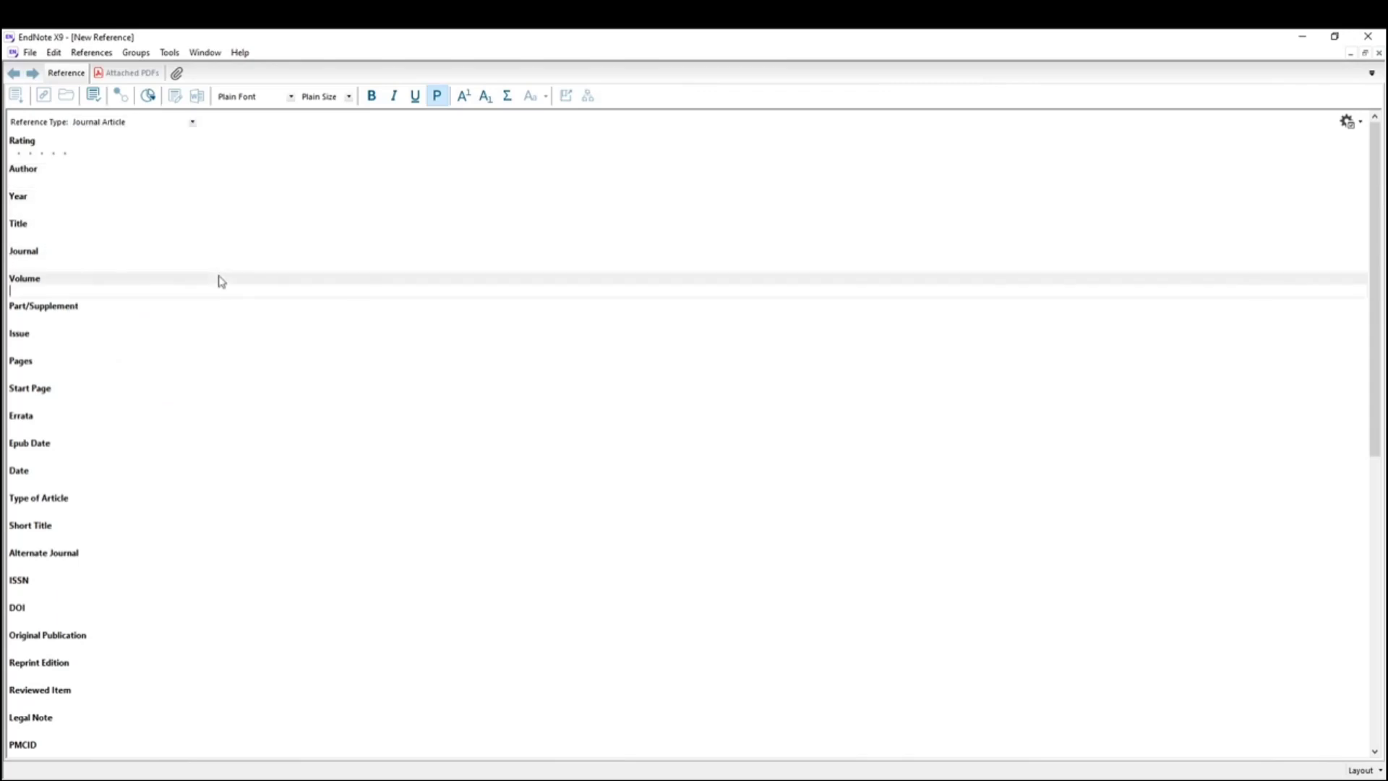
left_click(1379, 53)
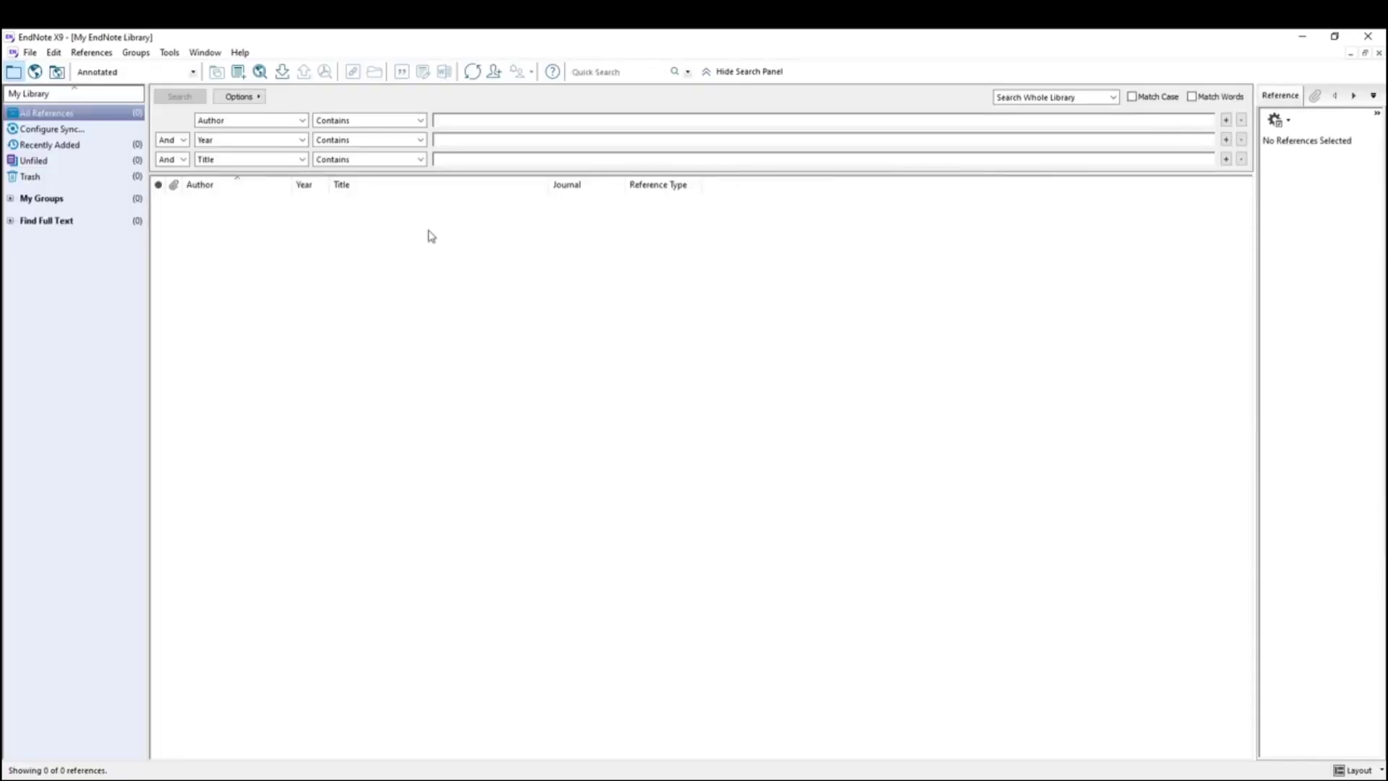
Search PubMed for 2015 articles with 'sirna delivery' in the title and retrieve all 222 references.
left_click(35, 72)
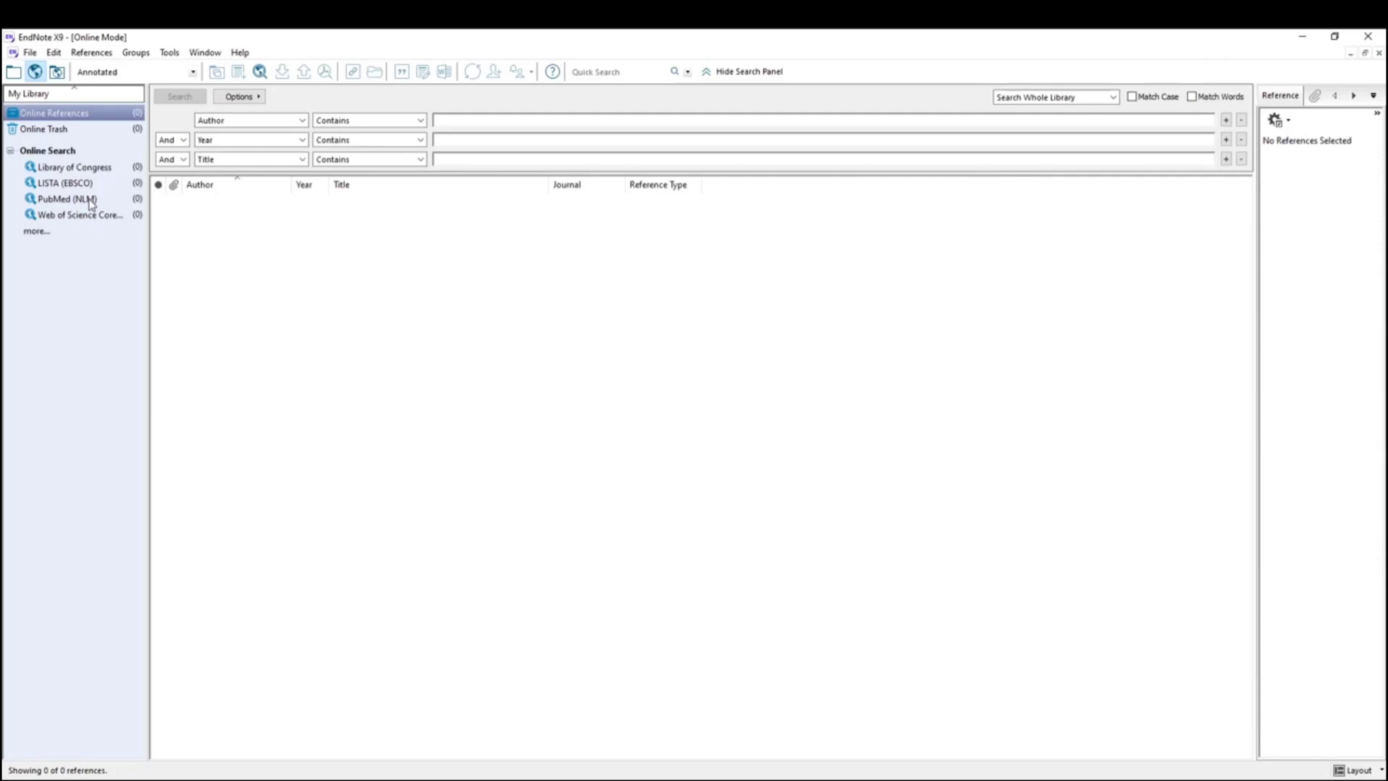
left_click(66, 198)
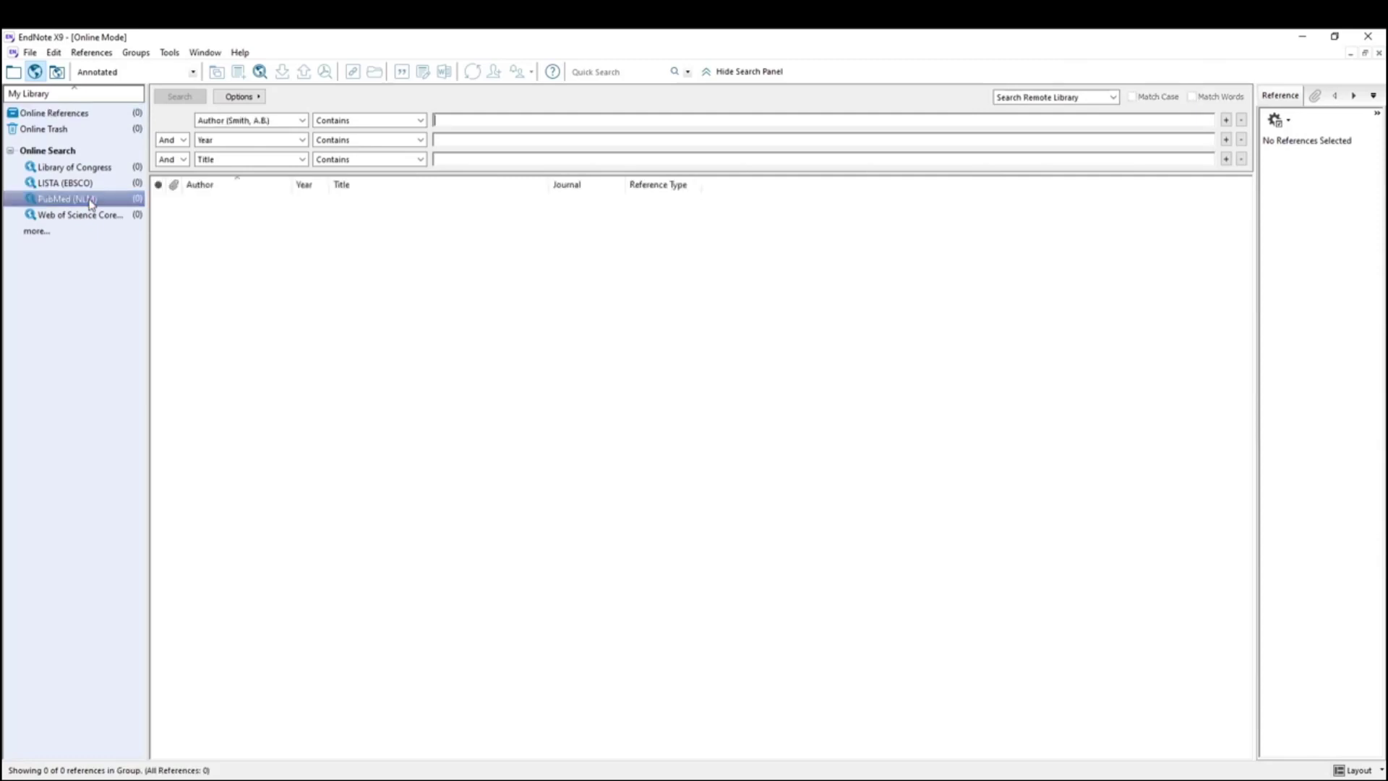
left_click(514, 139)
type("20y")
key("Return")
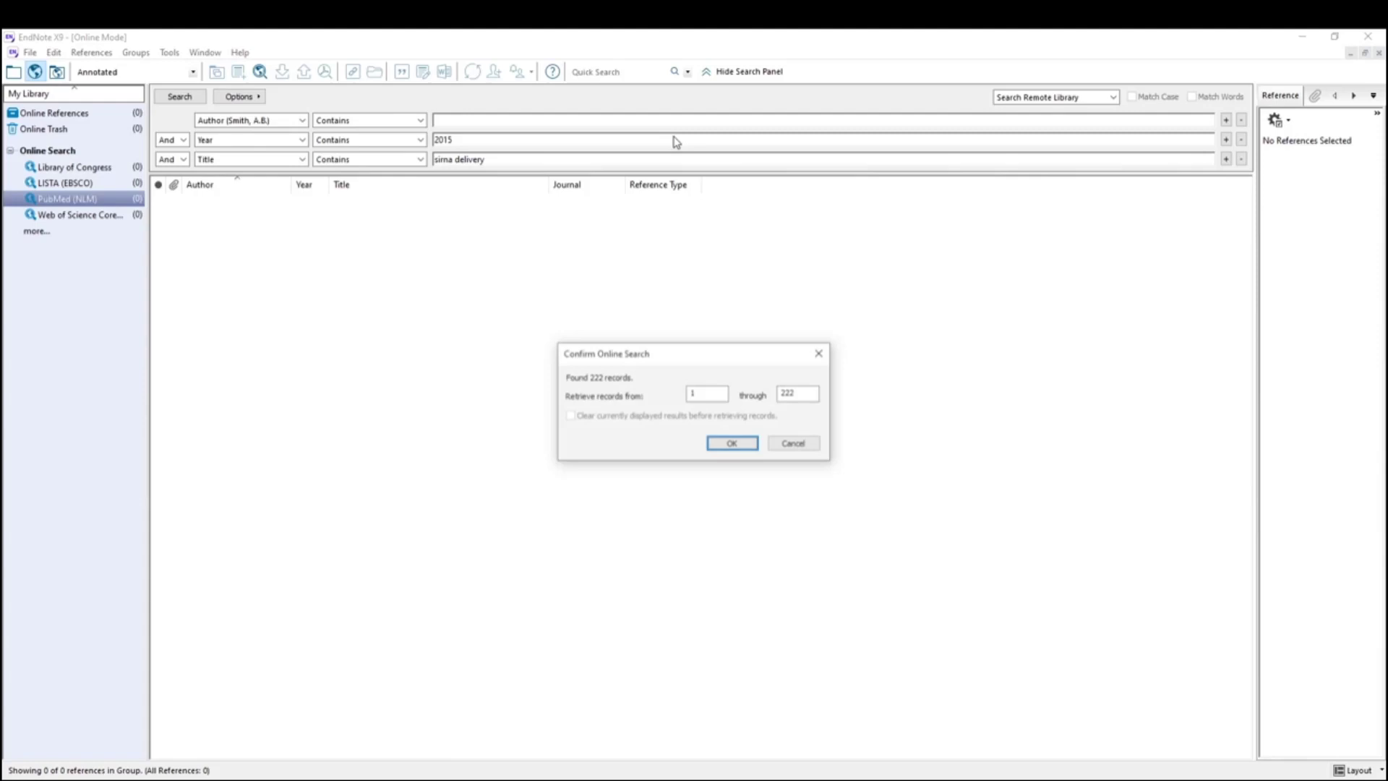
left_click(714, 446)
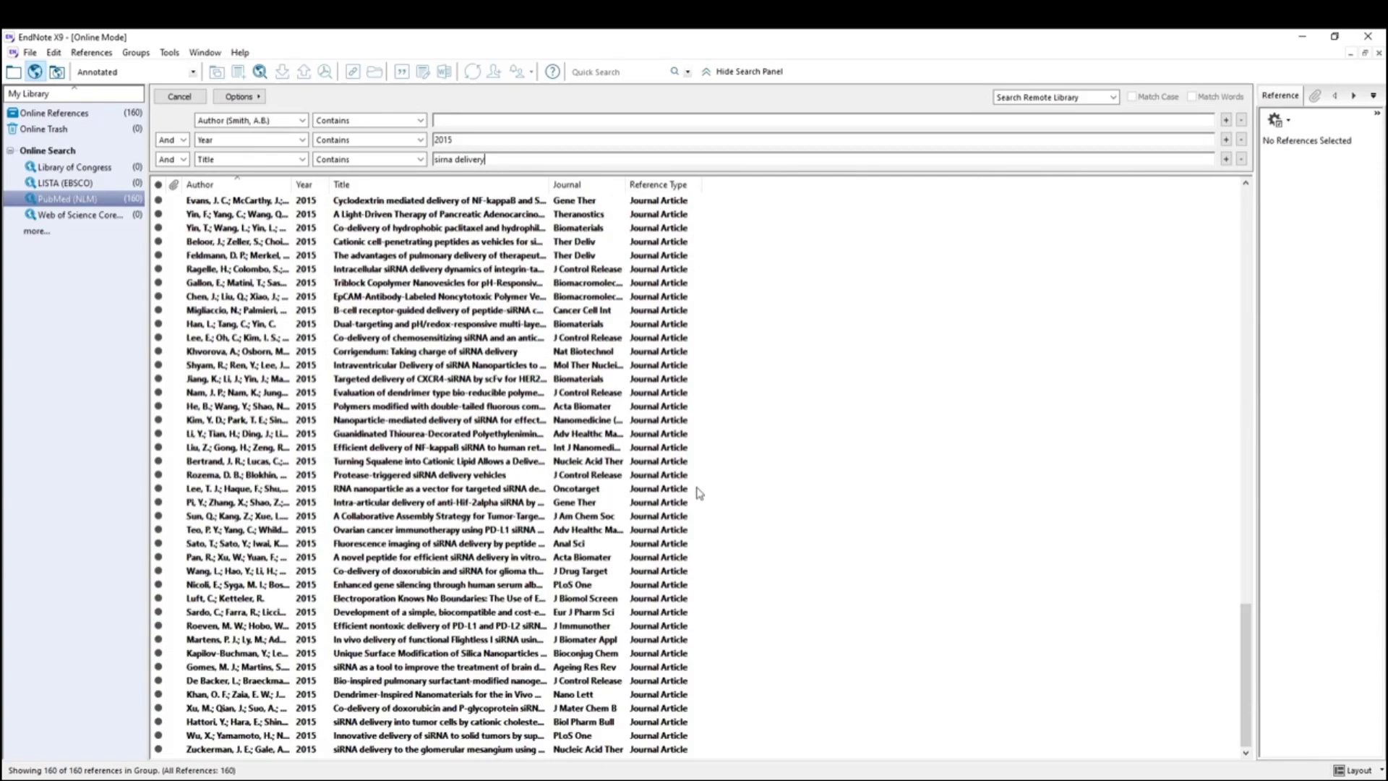
scroll(699, 493, "up", 1)
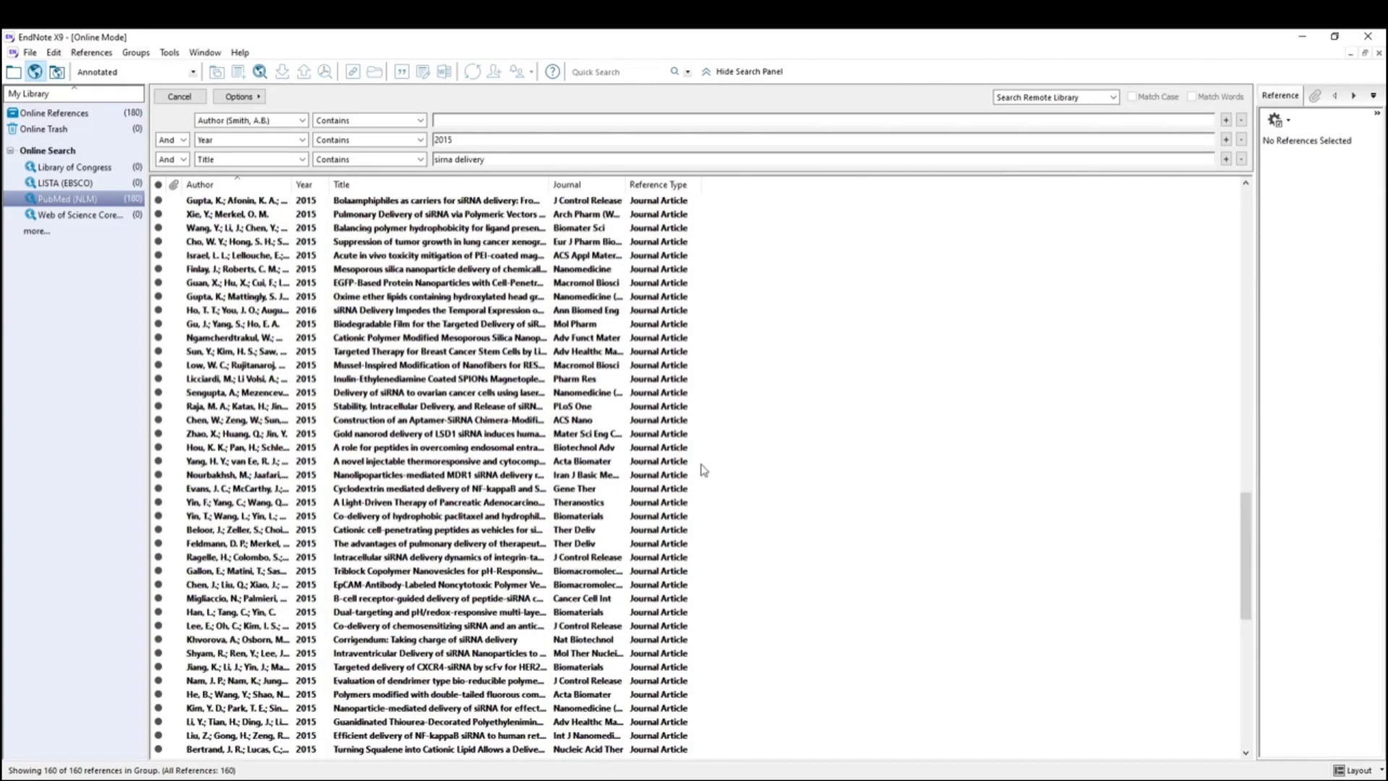
scroll(667, 388, "up", 1)
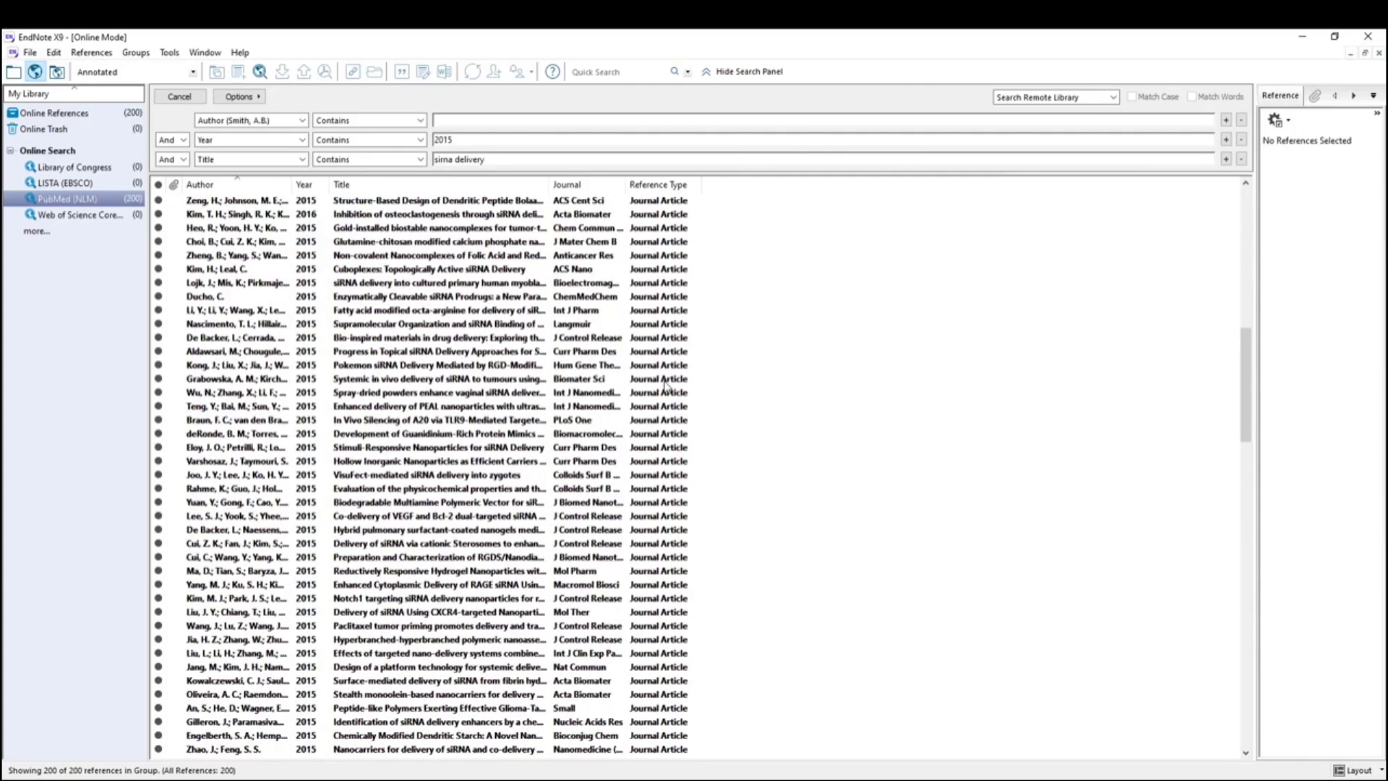
Keep And for the Year and Title conditions and Contains as the title match rule.
left_click(184, 139)
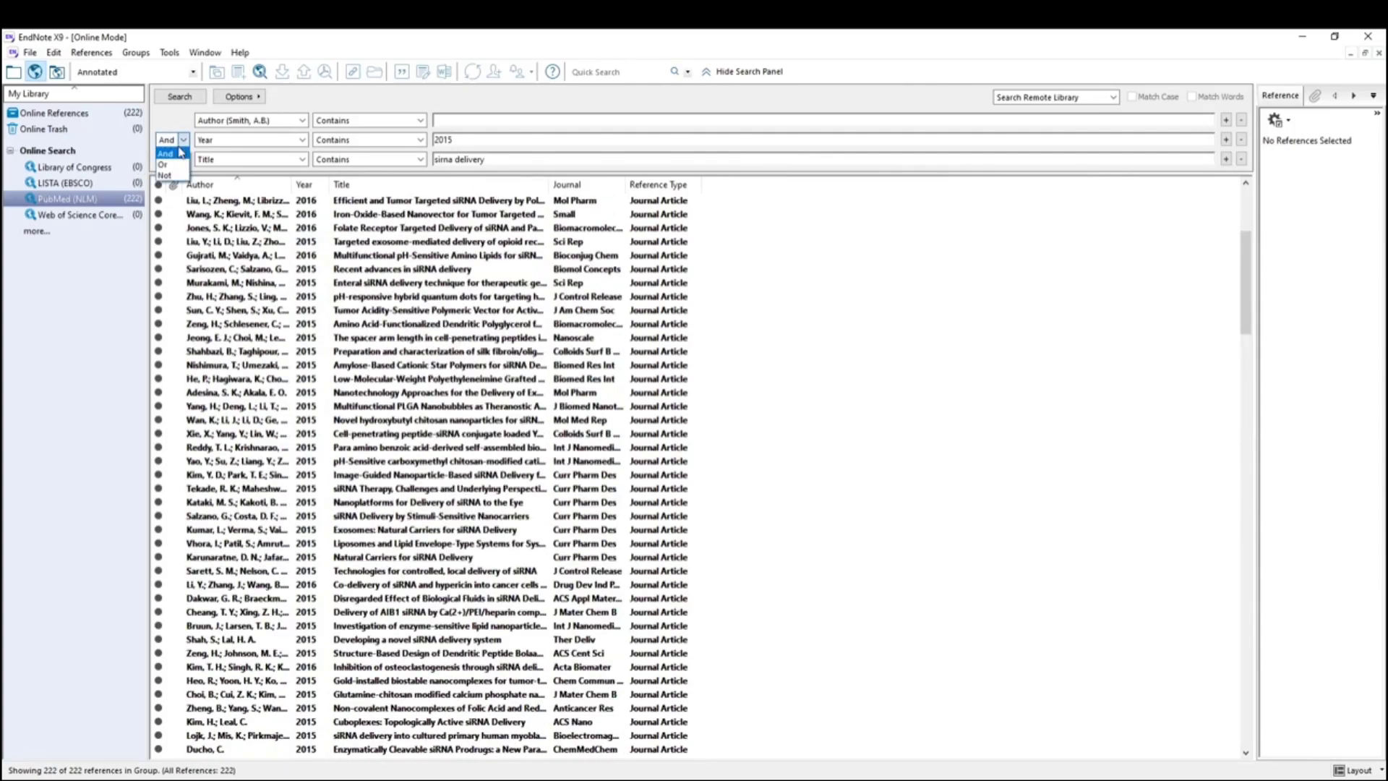
left_click(186, 157)
left_click(184, 159)
left_click(168, 169)
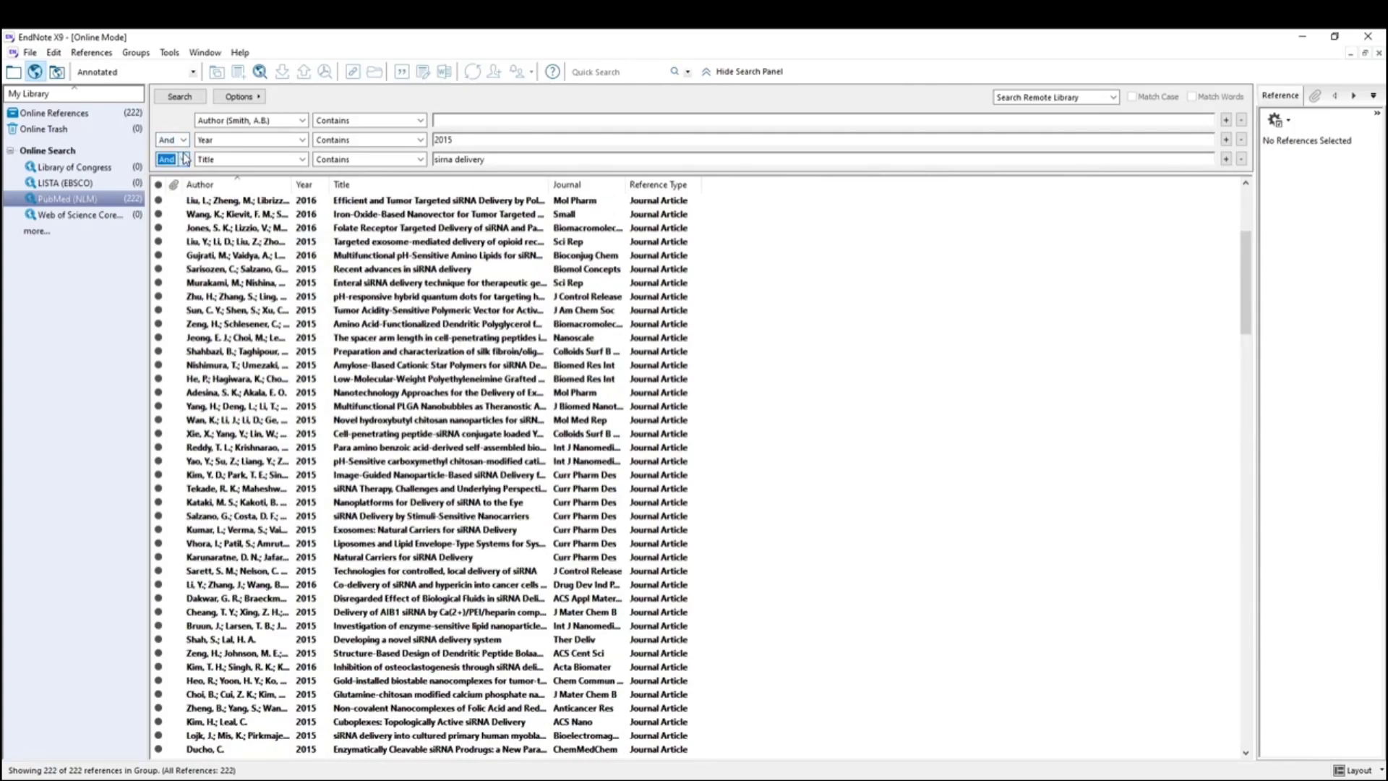
left_click(358, 160)
left_click(358, 173)
left_click(511, 158)
scroll(678, 291, "up", 6)
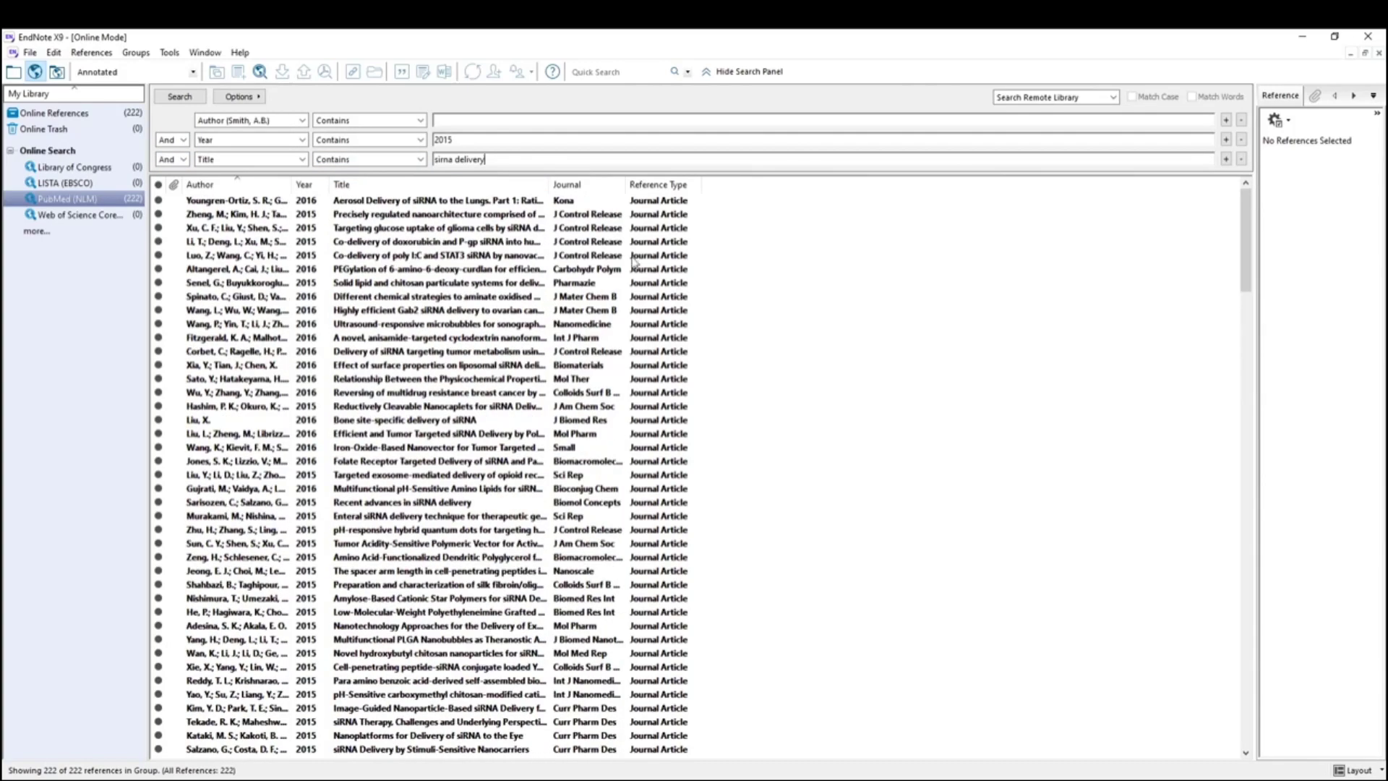
Rerun the PubMed search with year 2020, retrieving the 116 records and clearing old results.
double_click(506, 141)
type("2020")
key("Return")
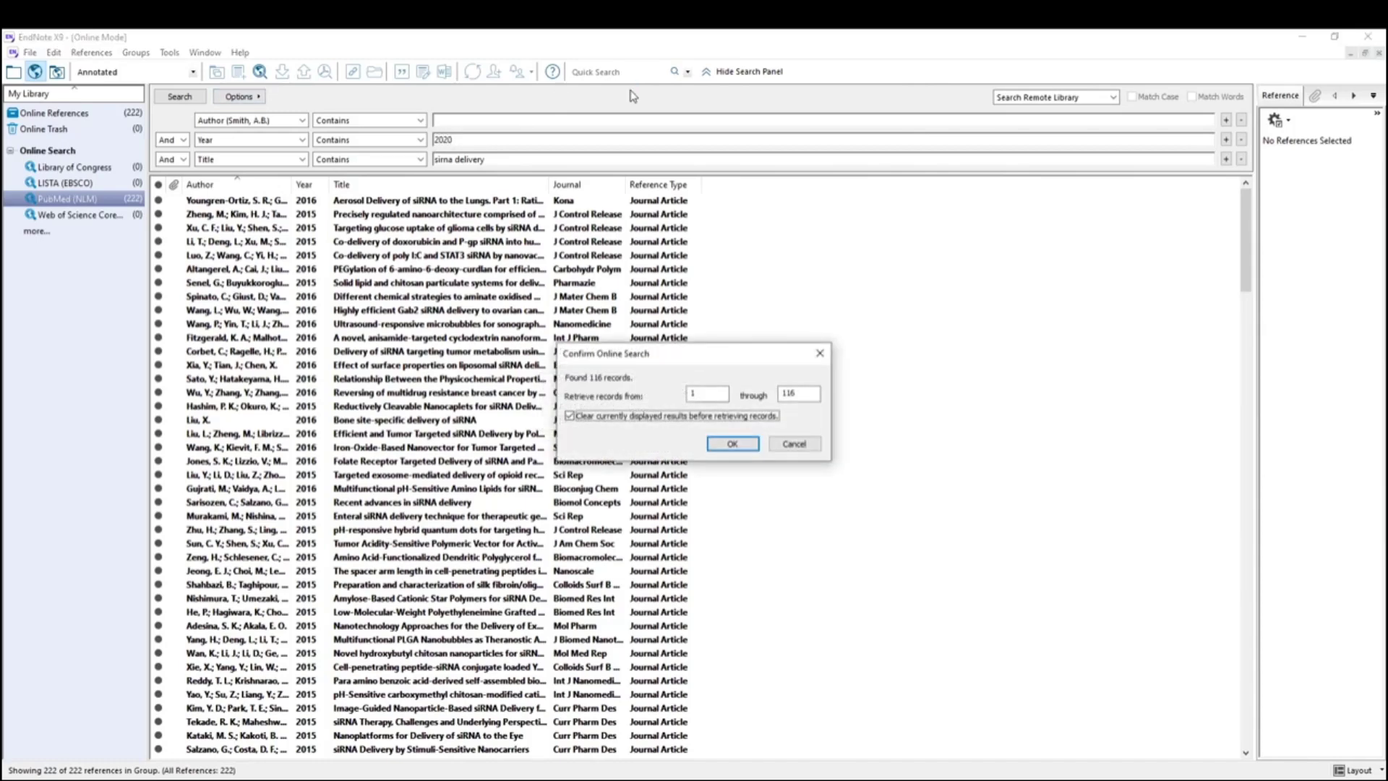
left_click(750, 442)
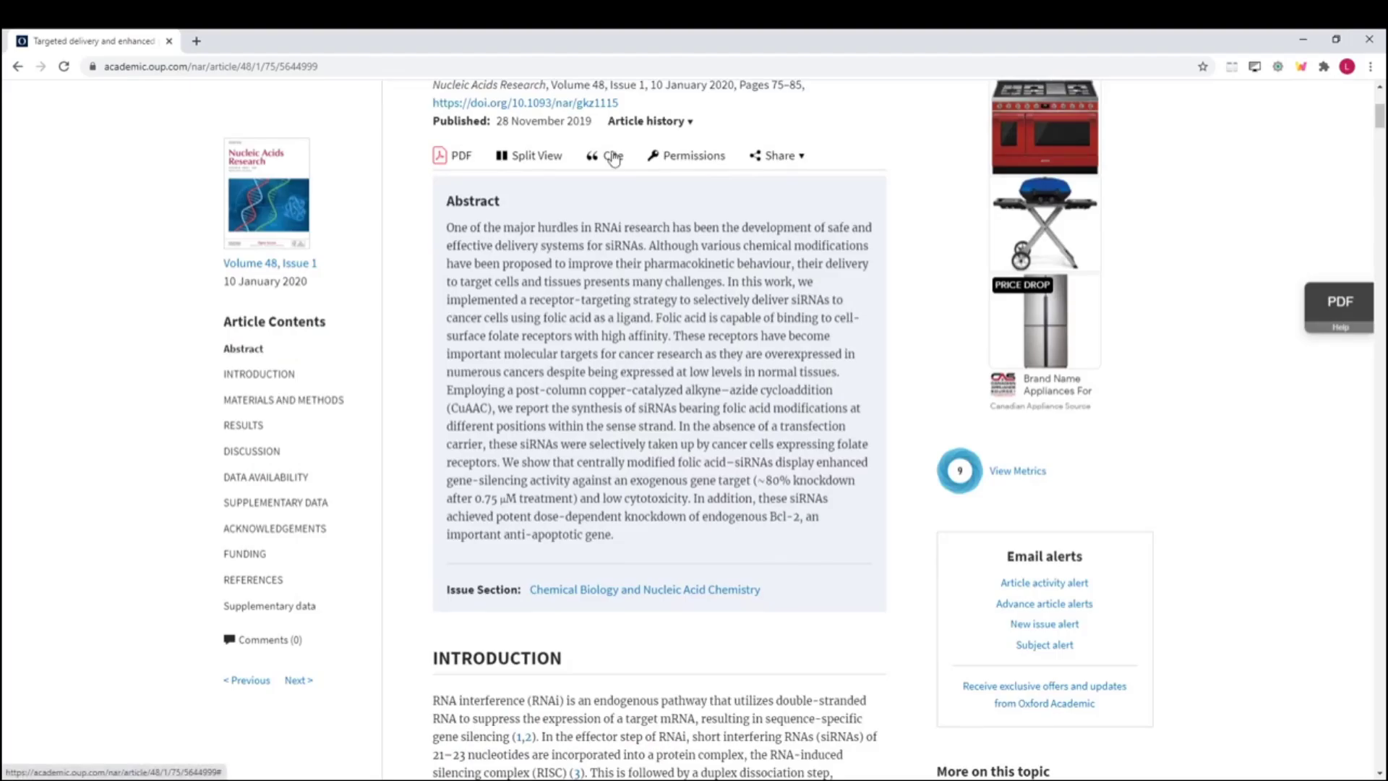
Download the Oxford Academic article's citation in .enw (EndNote) format and open the file.
left_click(613, 156)
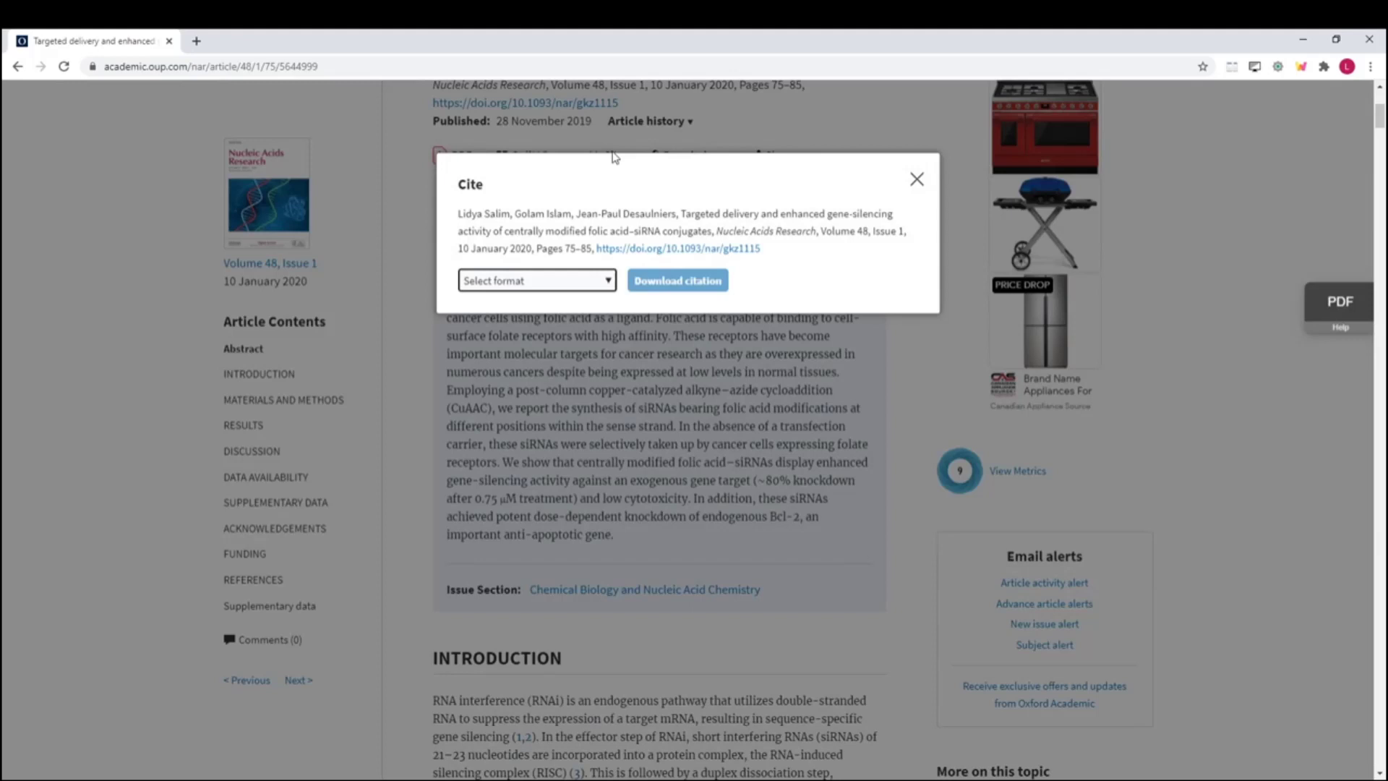
left_click(605, 279)
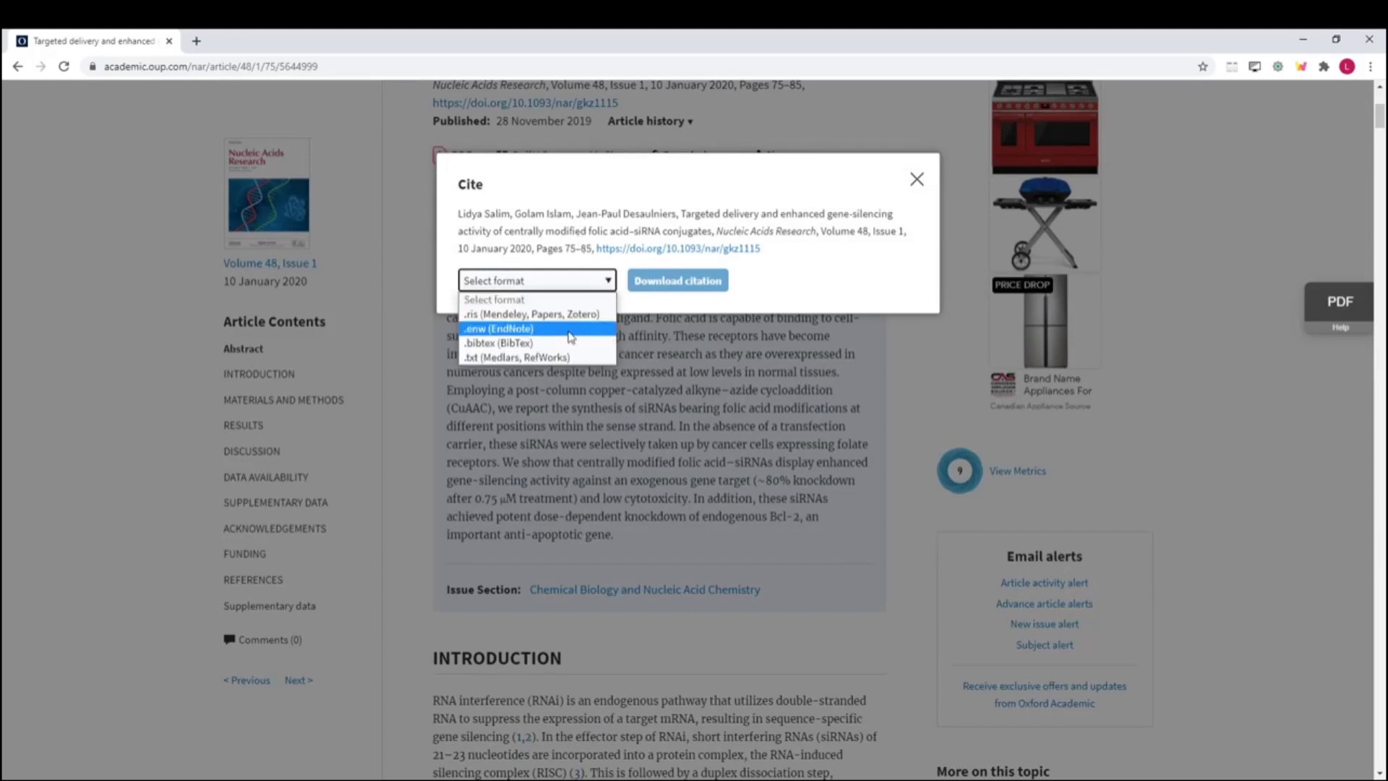
left_click(571, 329)
left_click(679, 281)
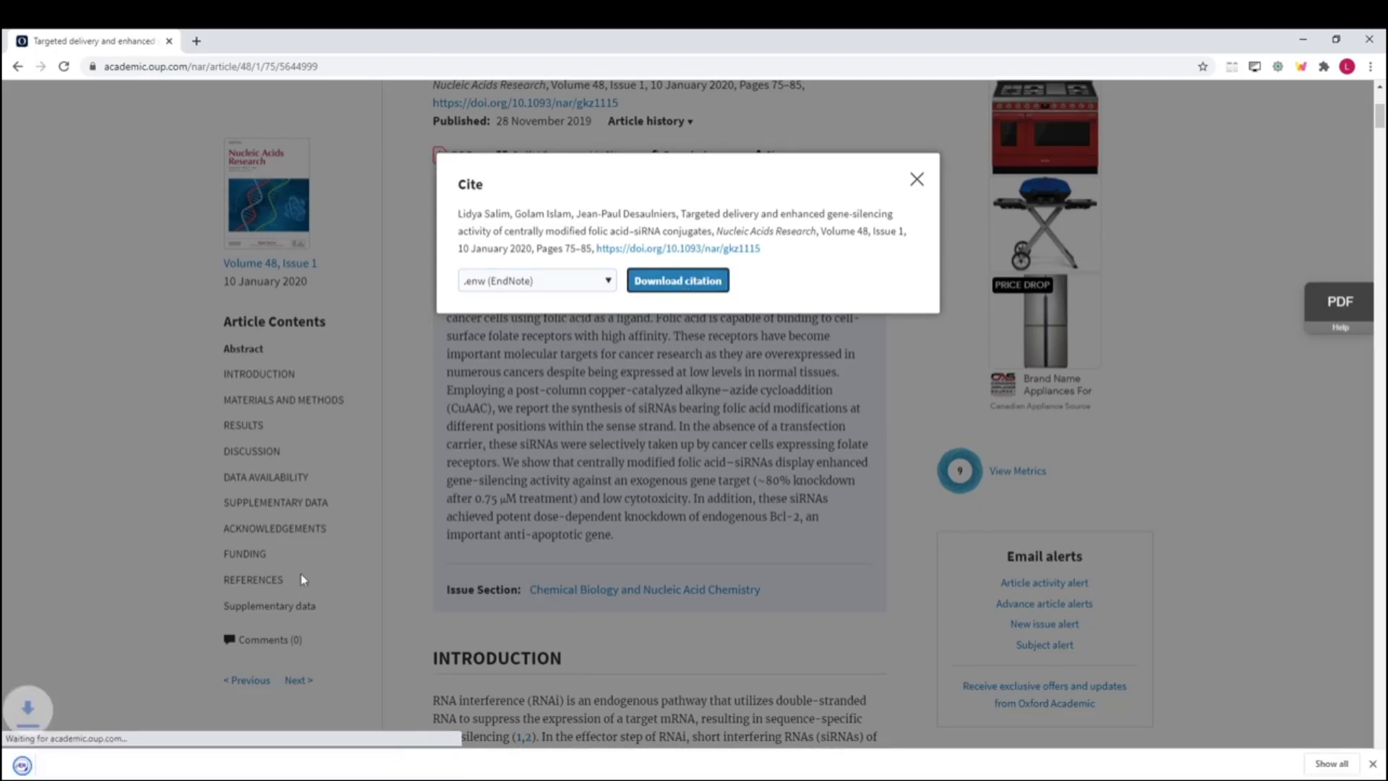
left_click(917, 181)
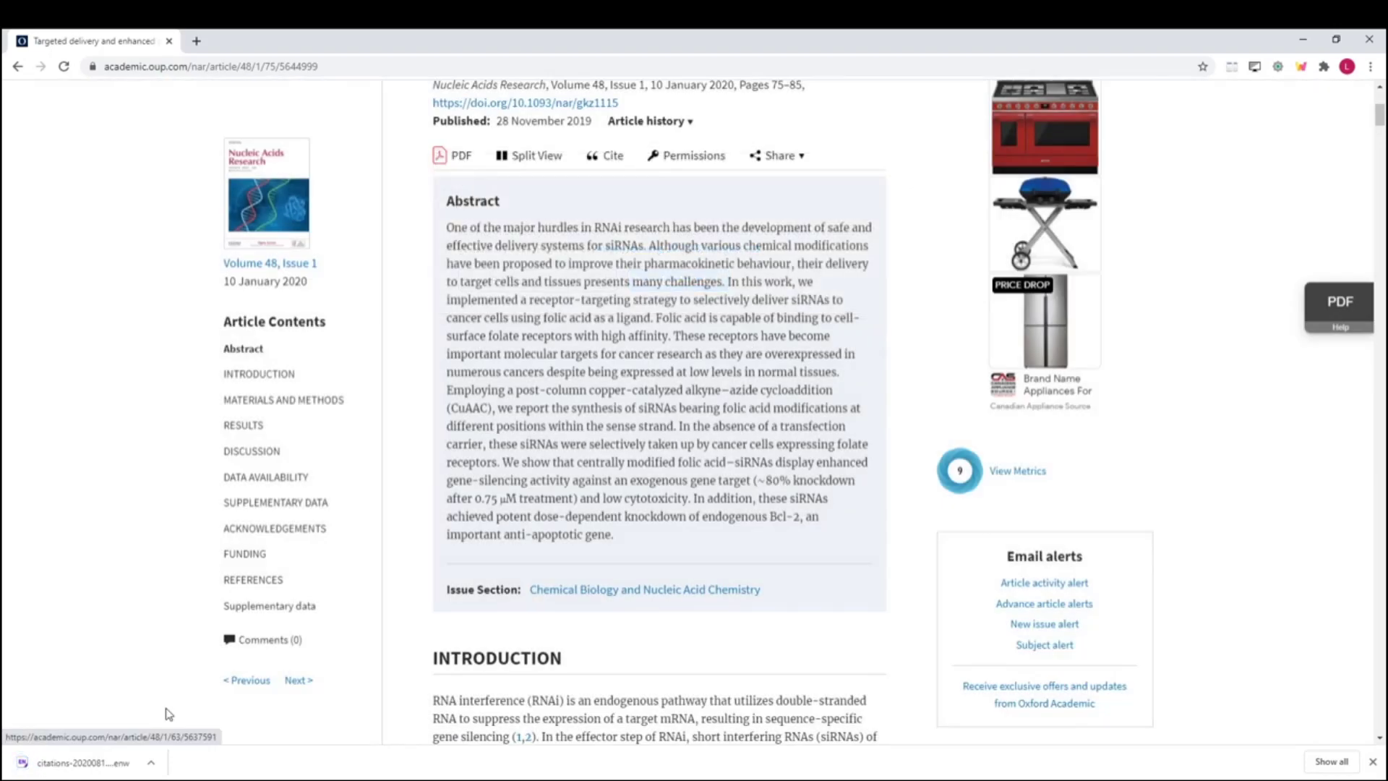
Import the .enw citation into the local library and open the single matching reference.
left_click(101, 764)
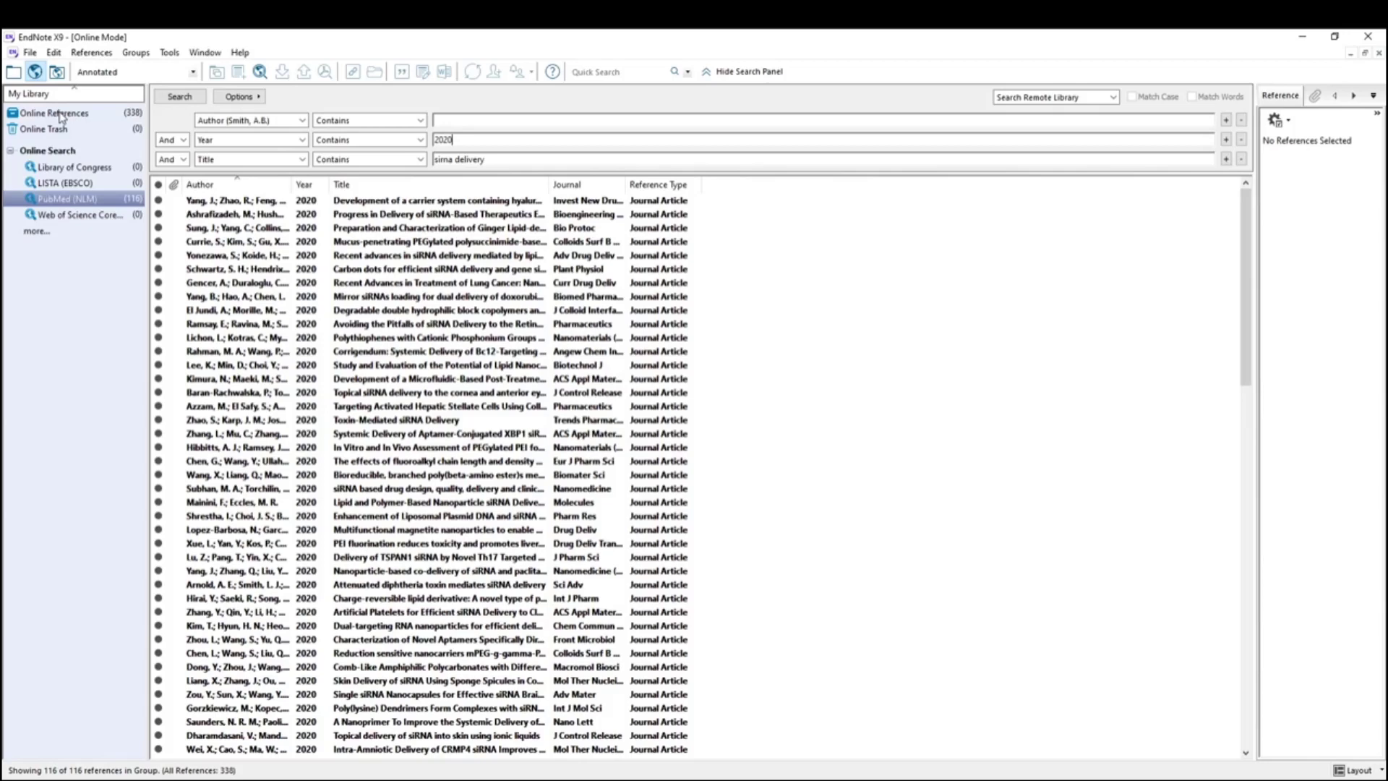
left_click(13, 72)
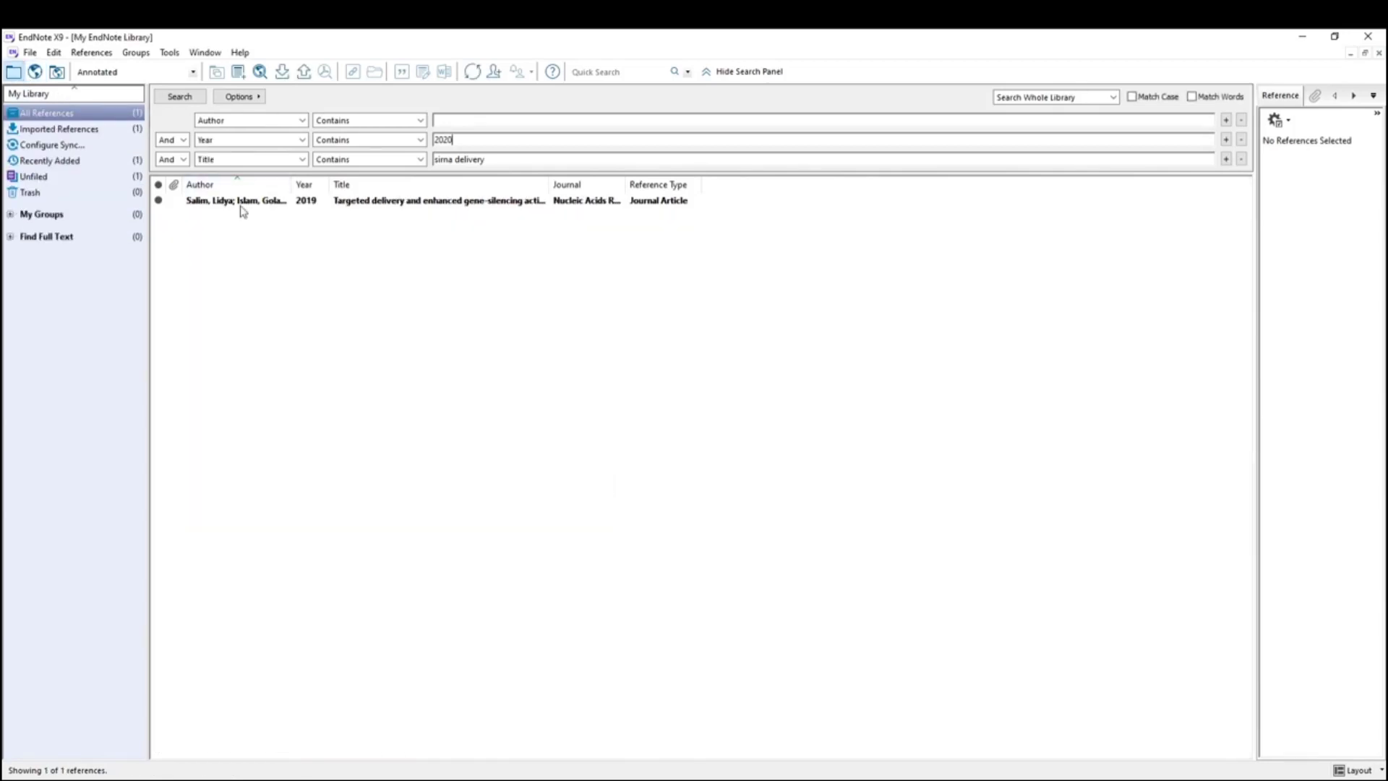
left_click(242, 202)
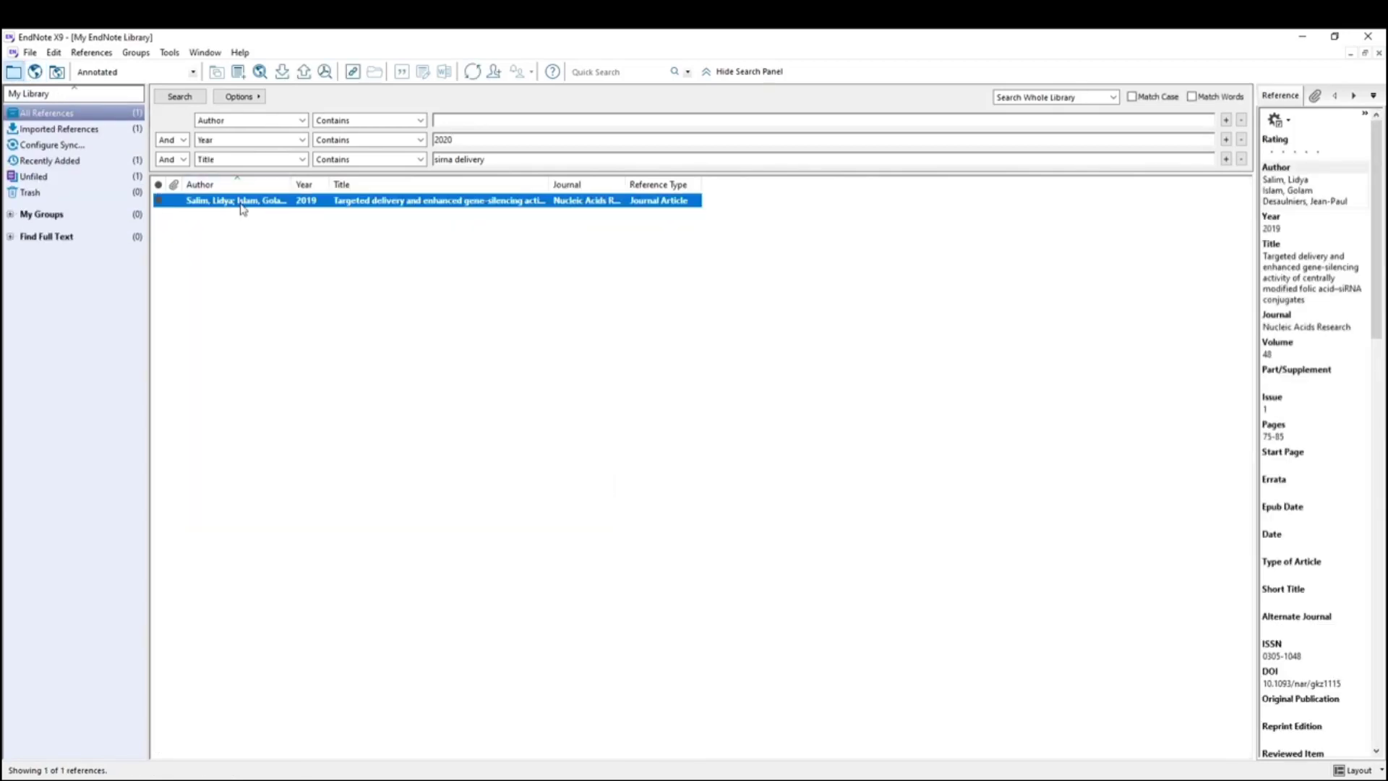
double_click(242, 202)
Download the PubMed article's citation as an .nbib file.
scroll(383, 424, "down", 3)
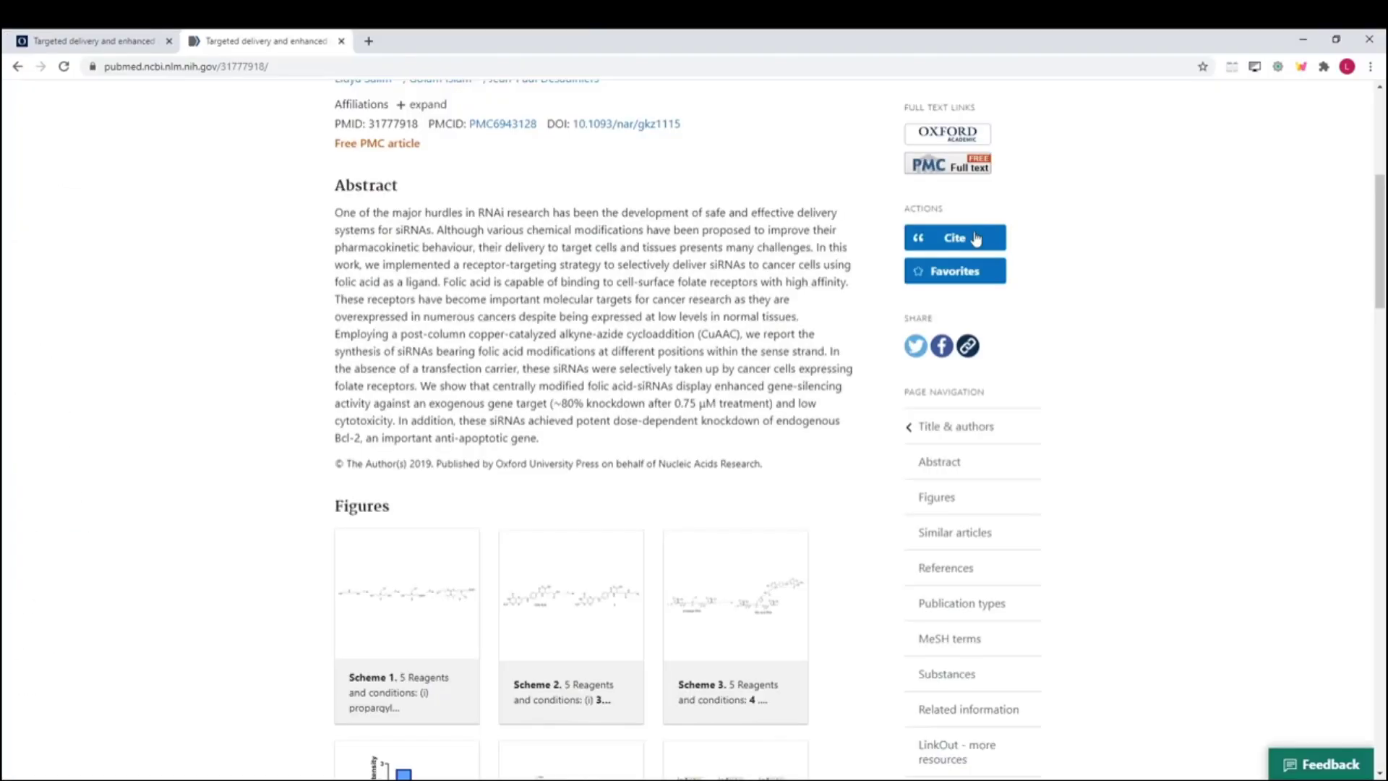
left_click(975, 237)
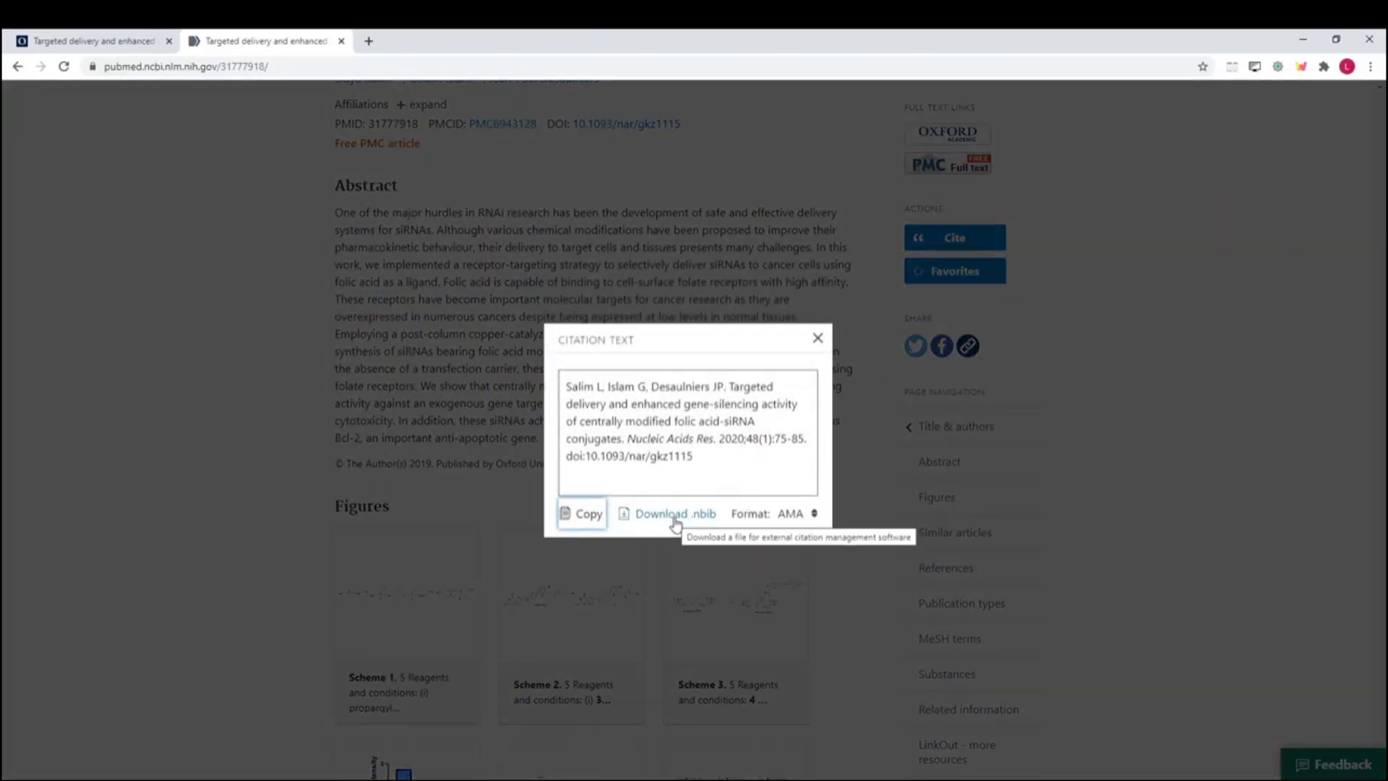
left_click(675, 516)
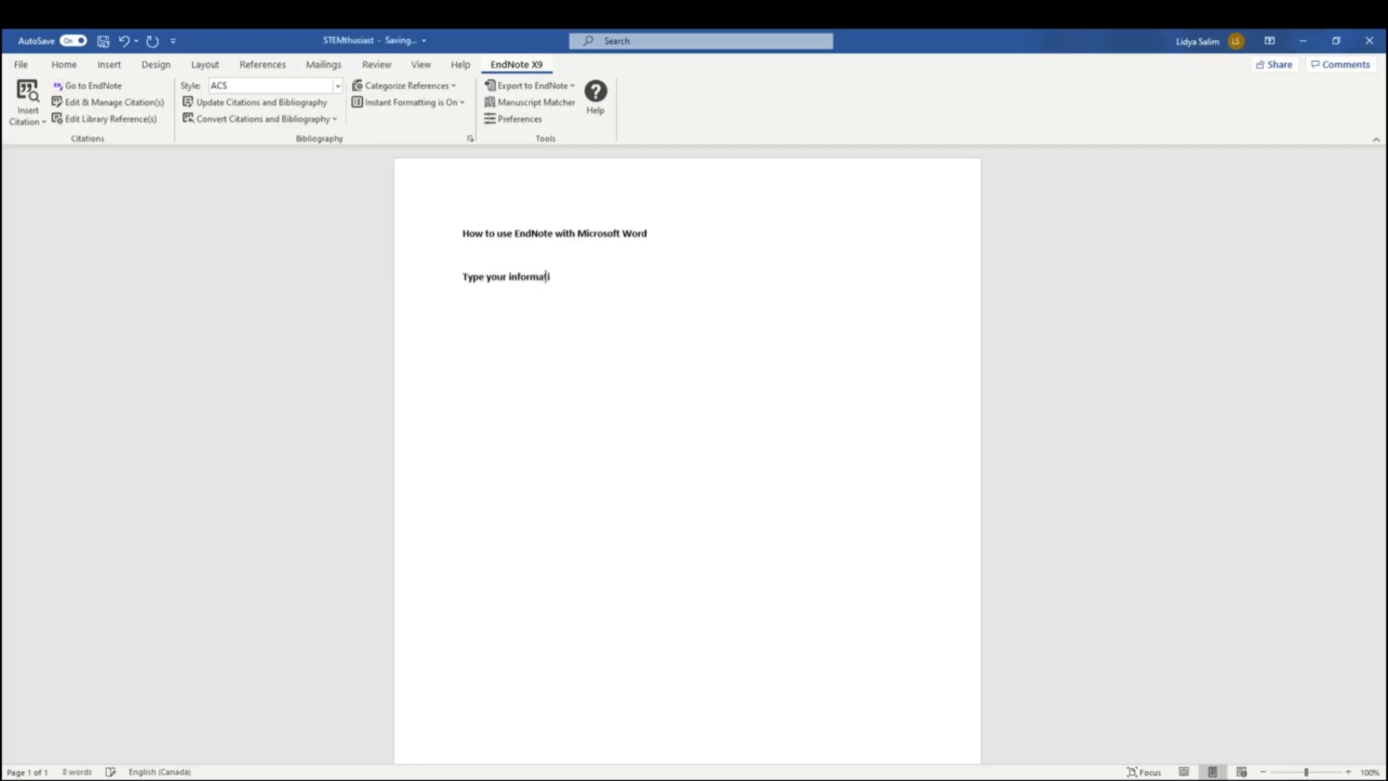
Finish the sentence, insert the 2020 Salim citation, and format it in APA 6th.
type("on")
left_click(34, 101)
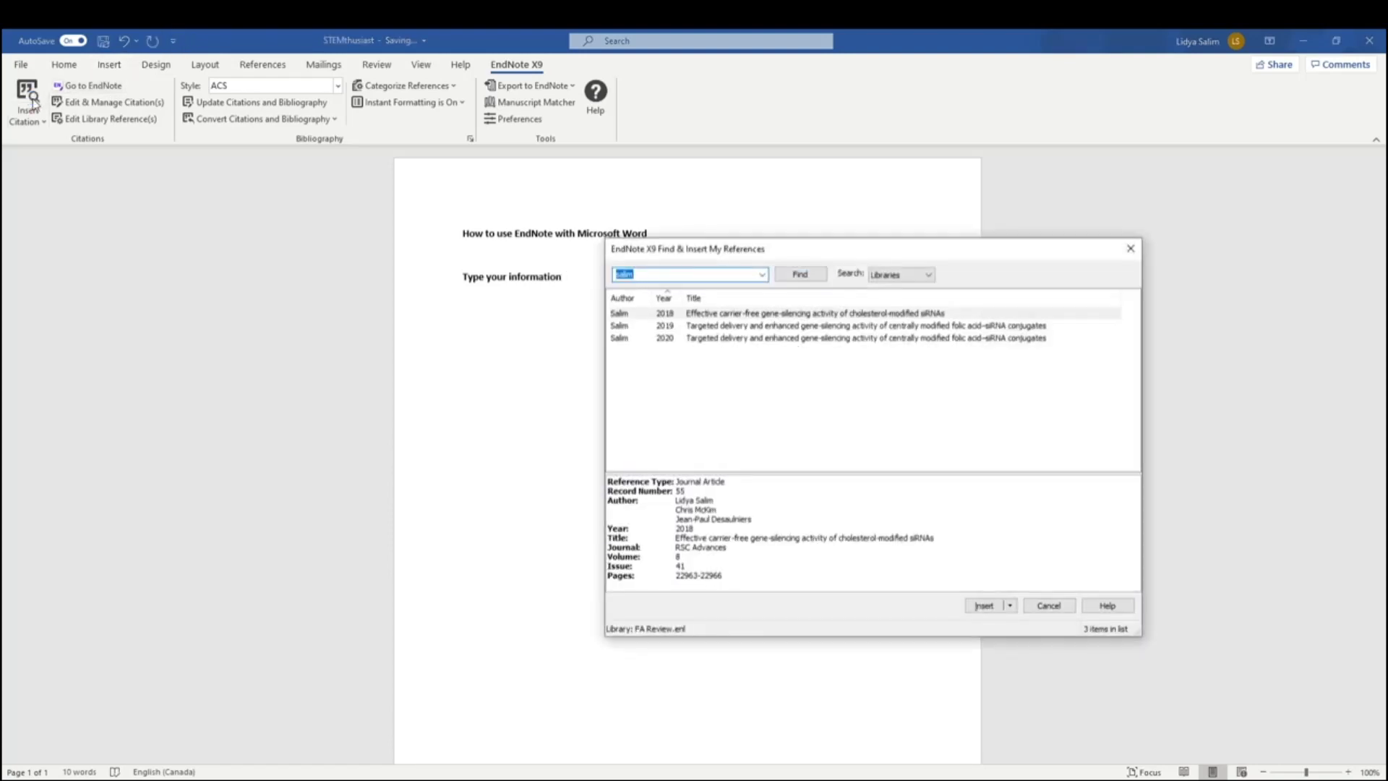
double_click(754, 338)
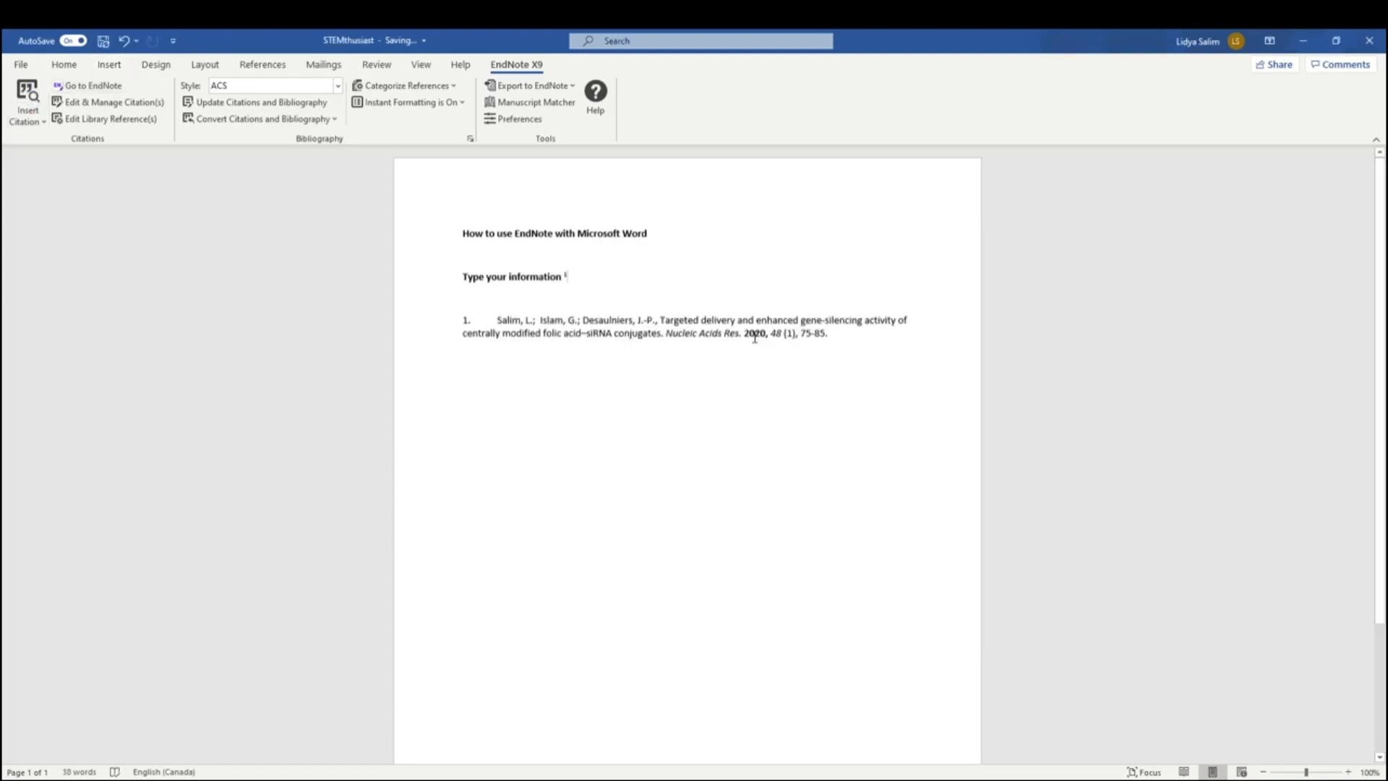
left_click(339, 86)
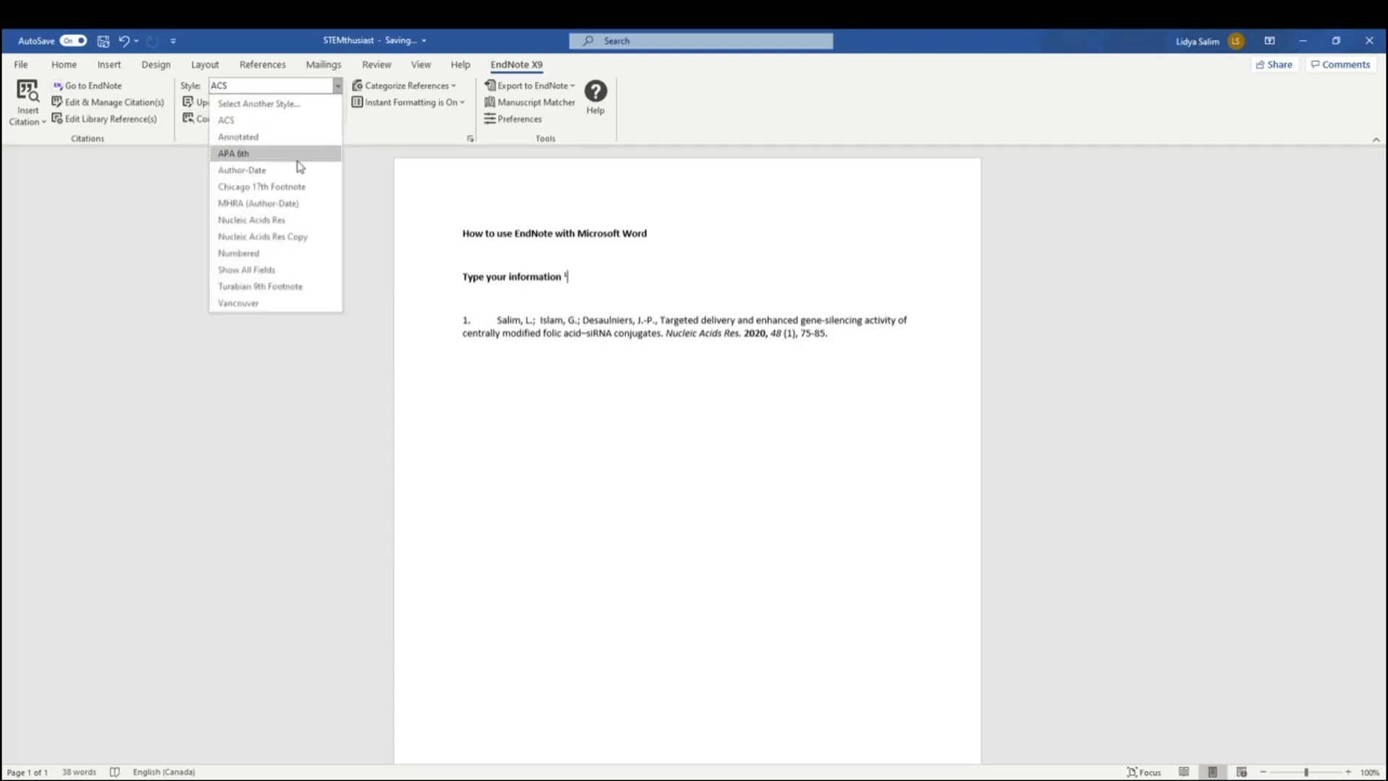
left_click(300, 164)
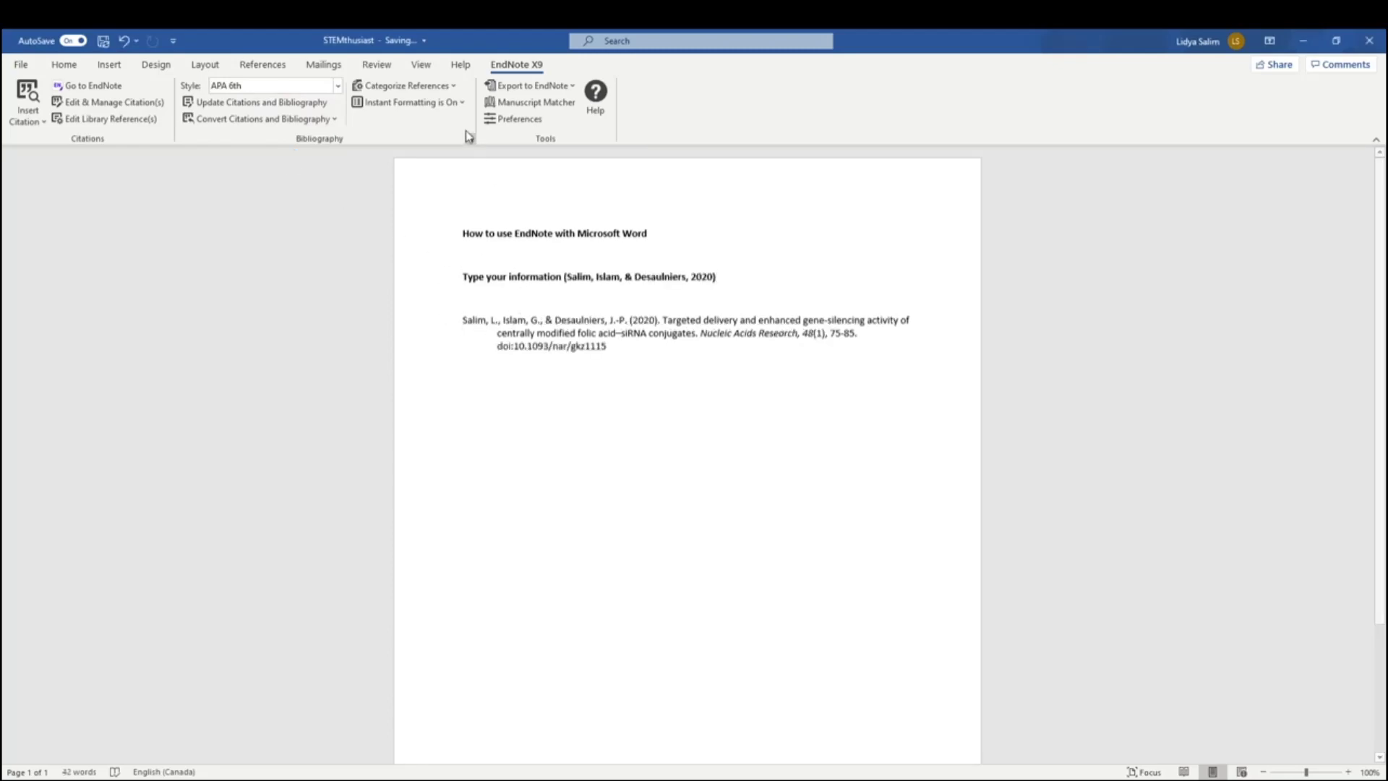
left_click(451, 104)
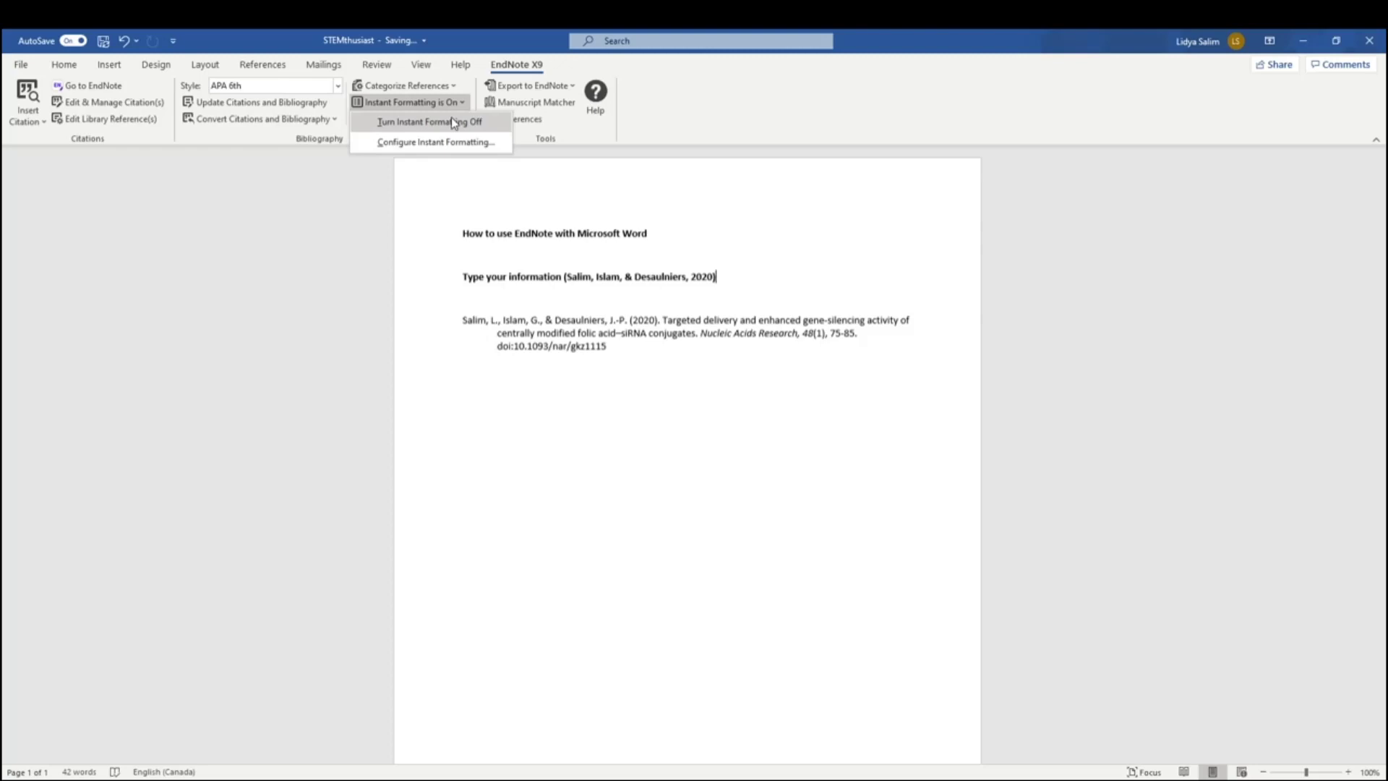
left_click(470, 97)
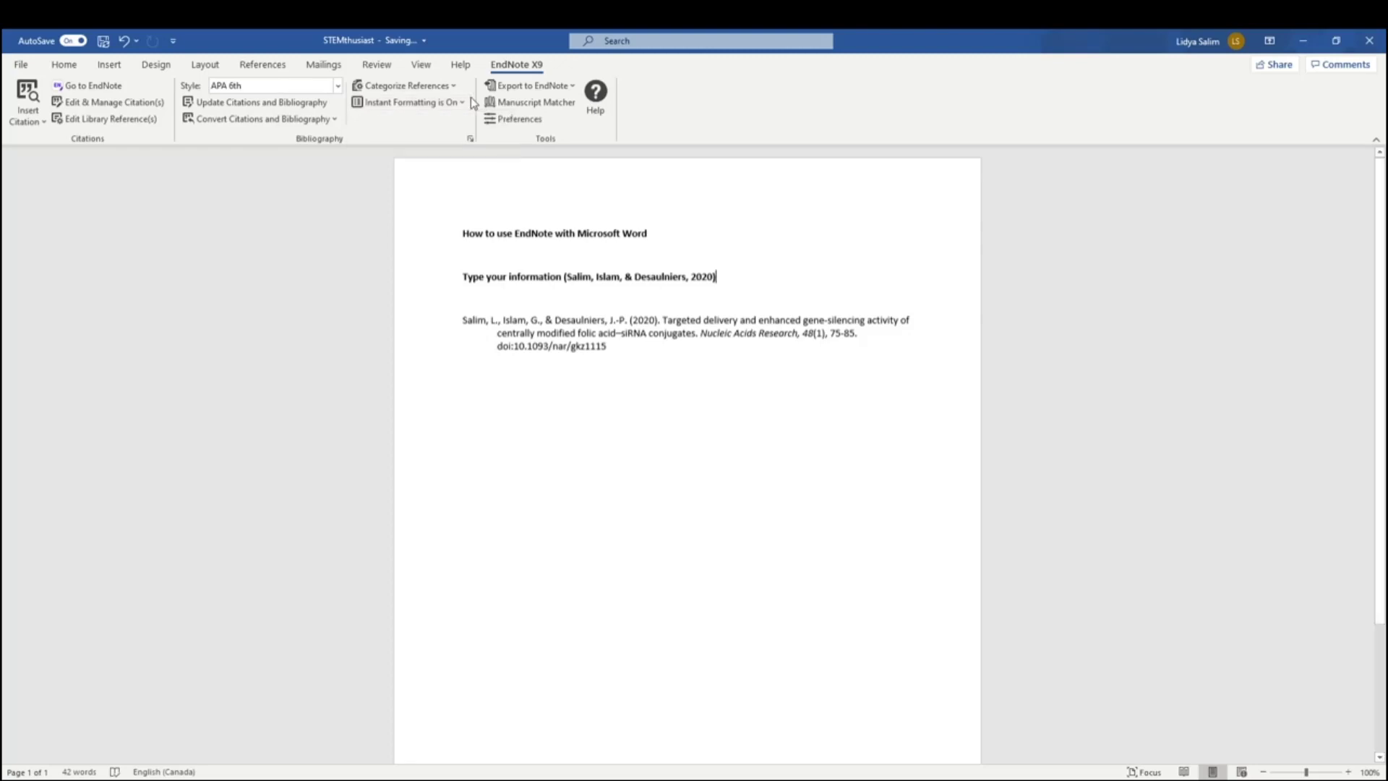
Switch the citation style to AAA Style Guide from the full style list.
left_click(331, 88)
left_click(327, 105)
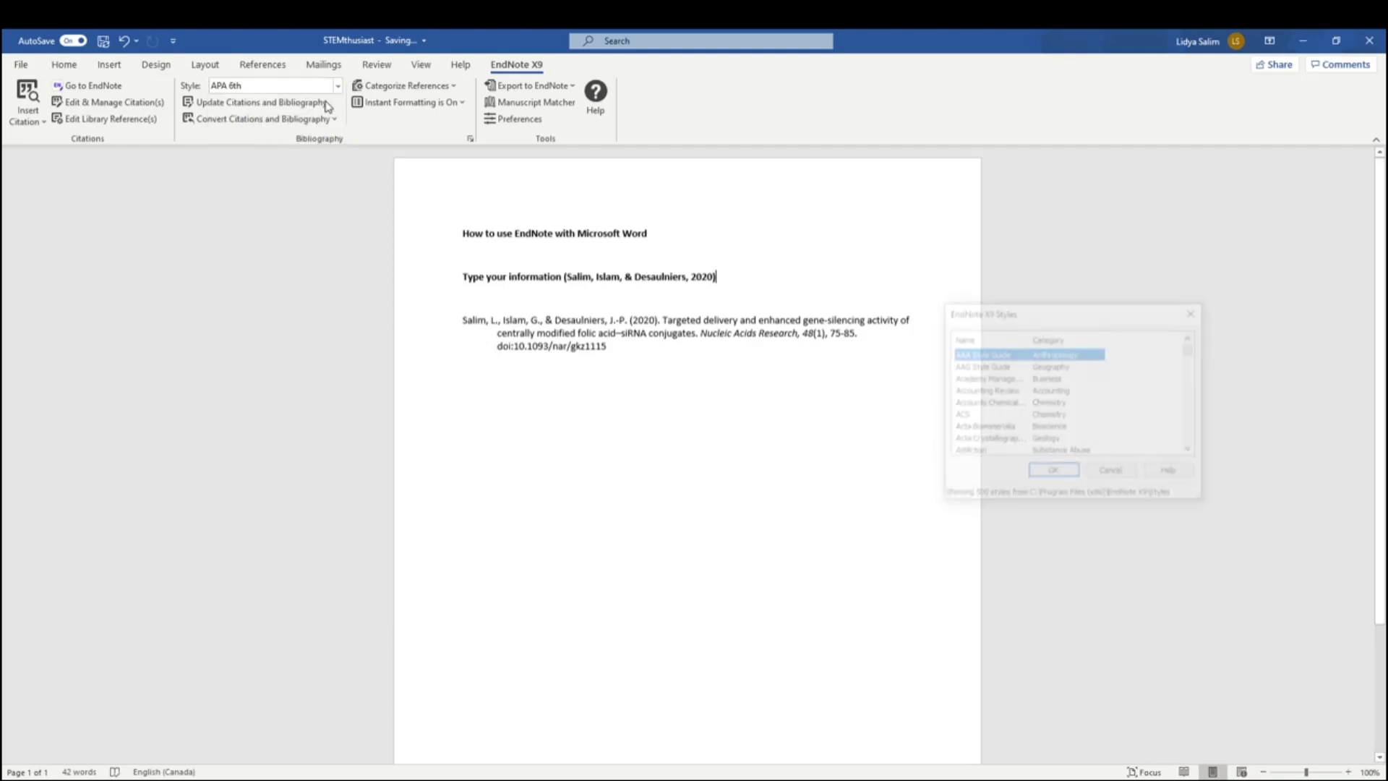
left_click_drag(1074, 317, 687, 308)
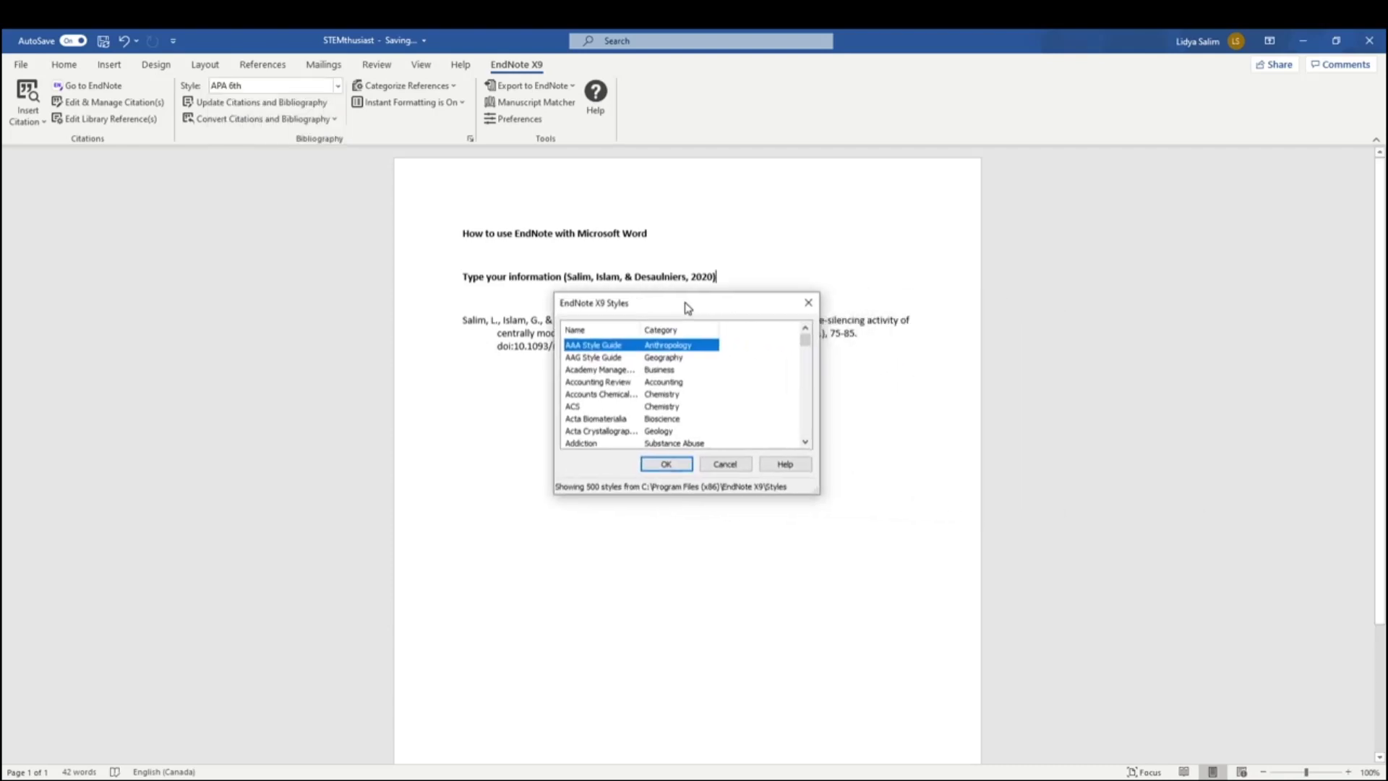
scroll(679, 366, "down", 5)
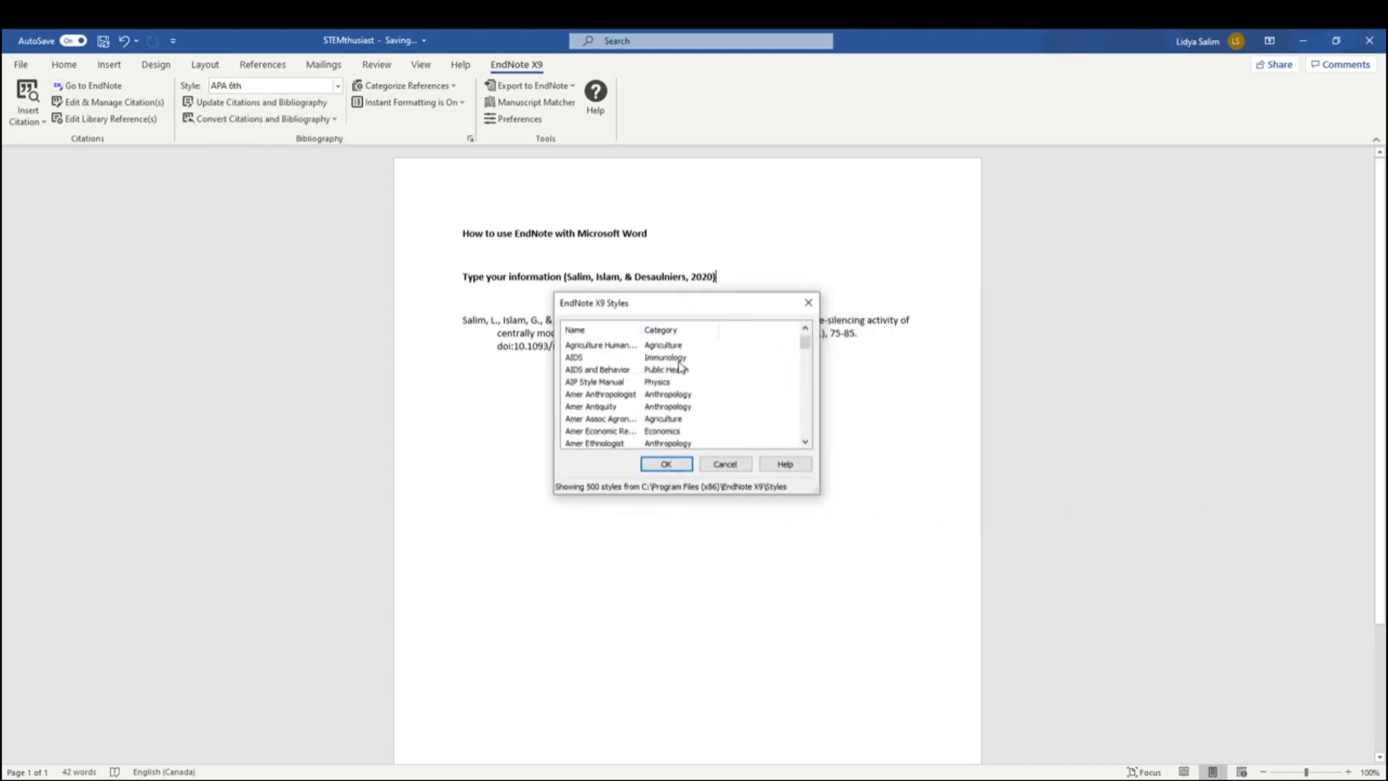
scroll(680, 367, "down", 12)
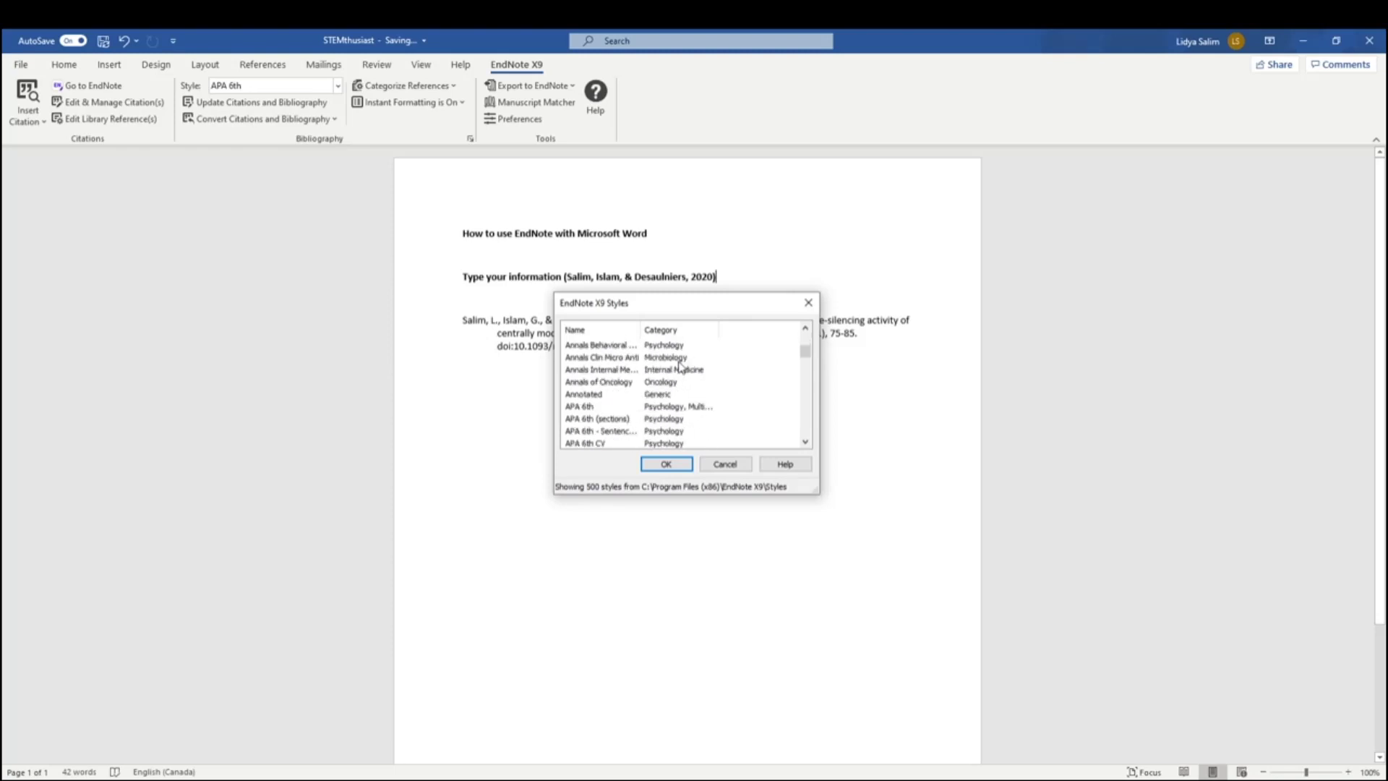
scroll(680, 366, "down", 15)
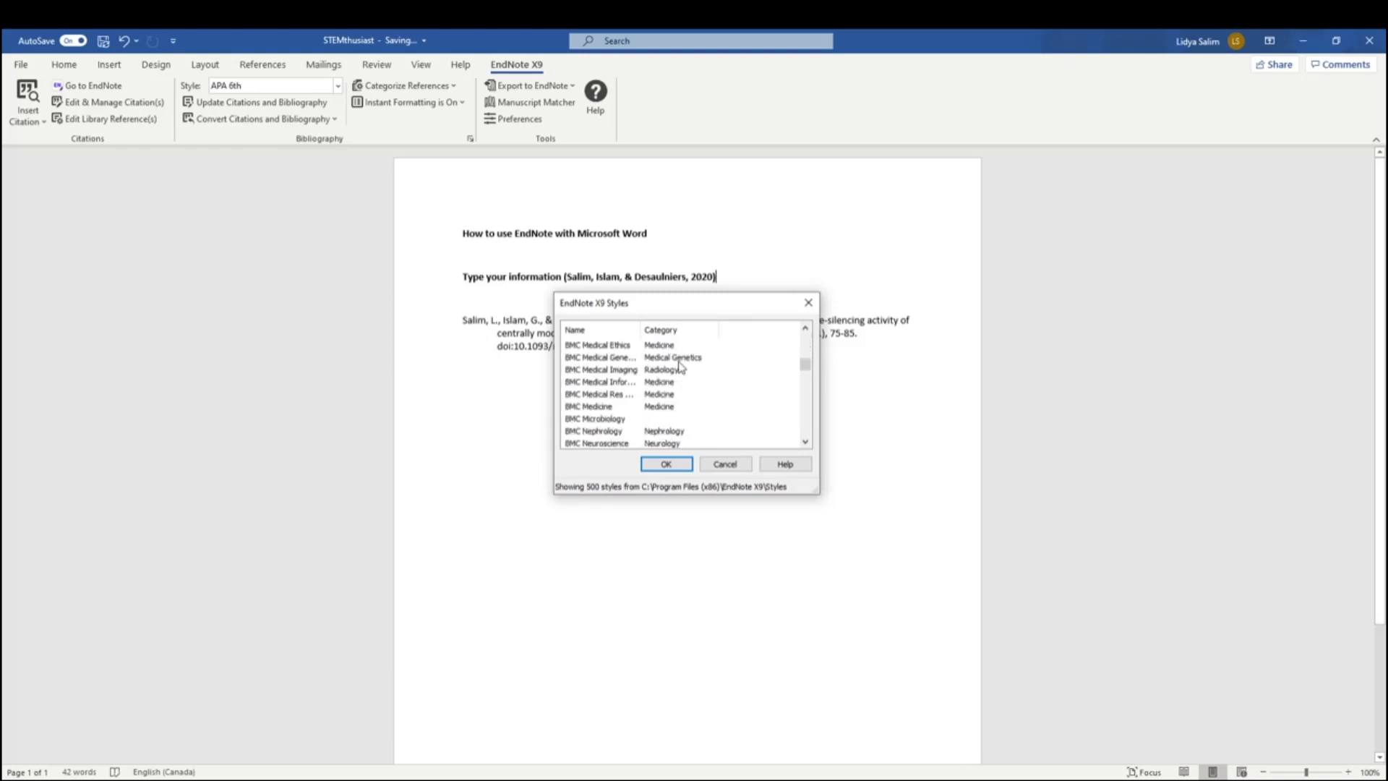
scroll(680, 366, "down", 8)
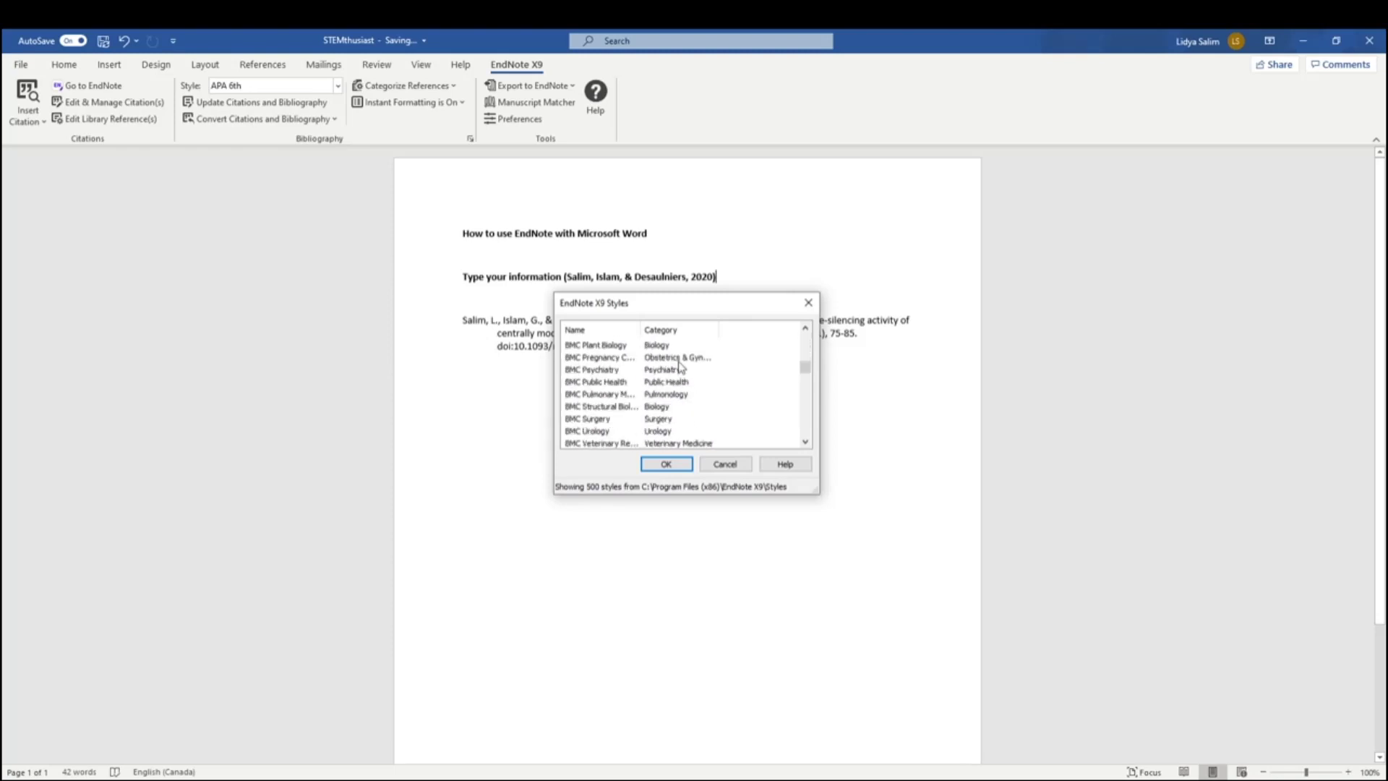
left_click(666, 465)
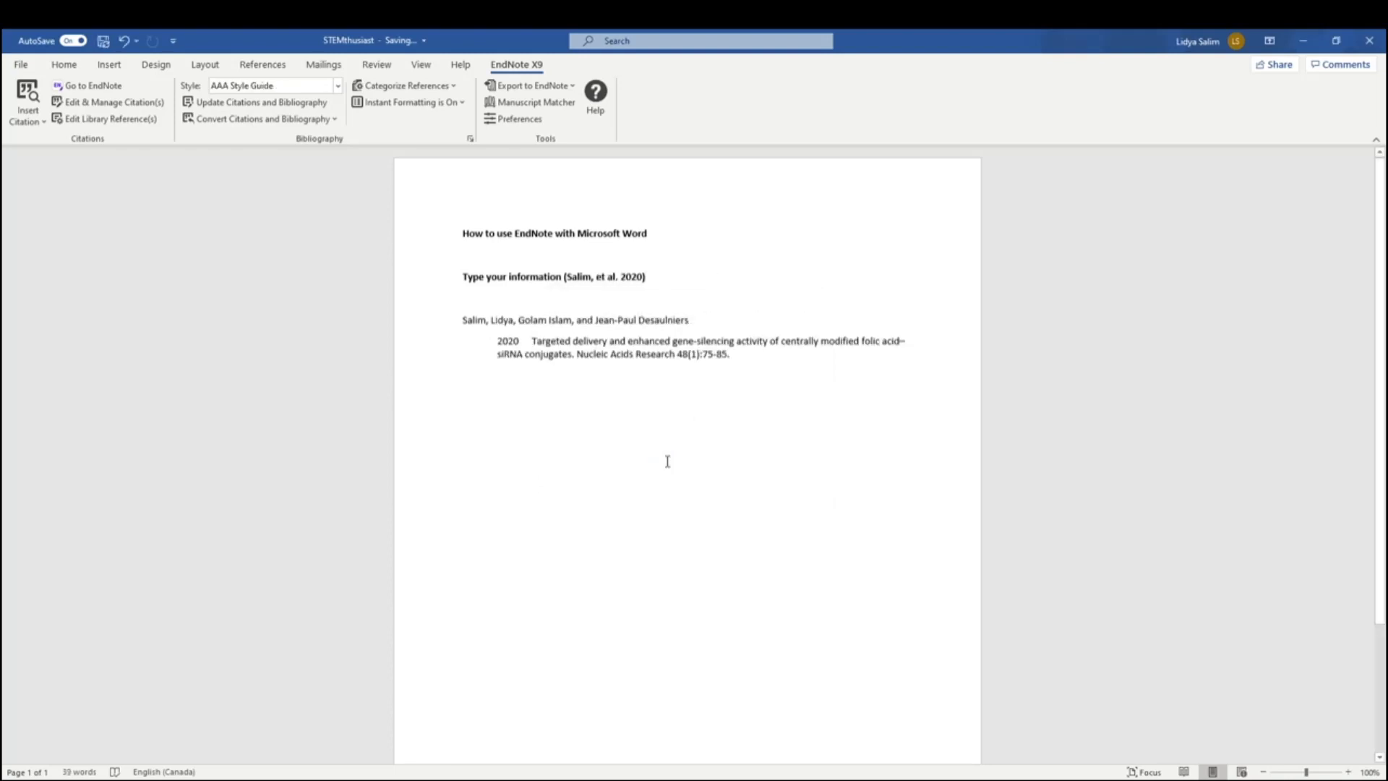
left_click(330, 88)
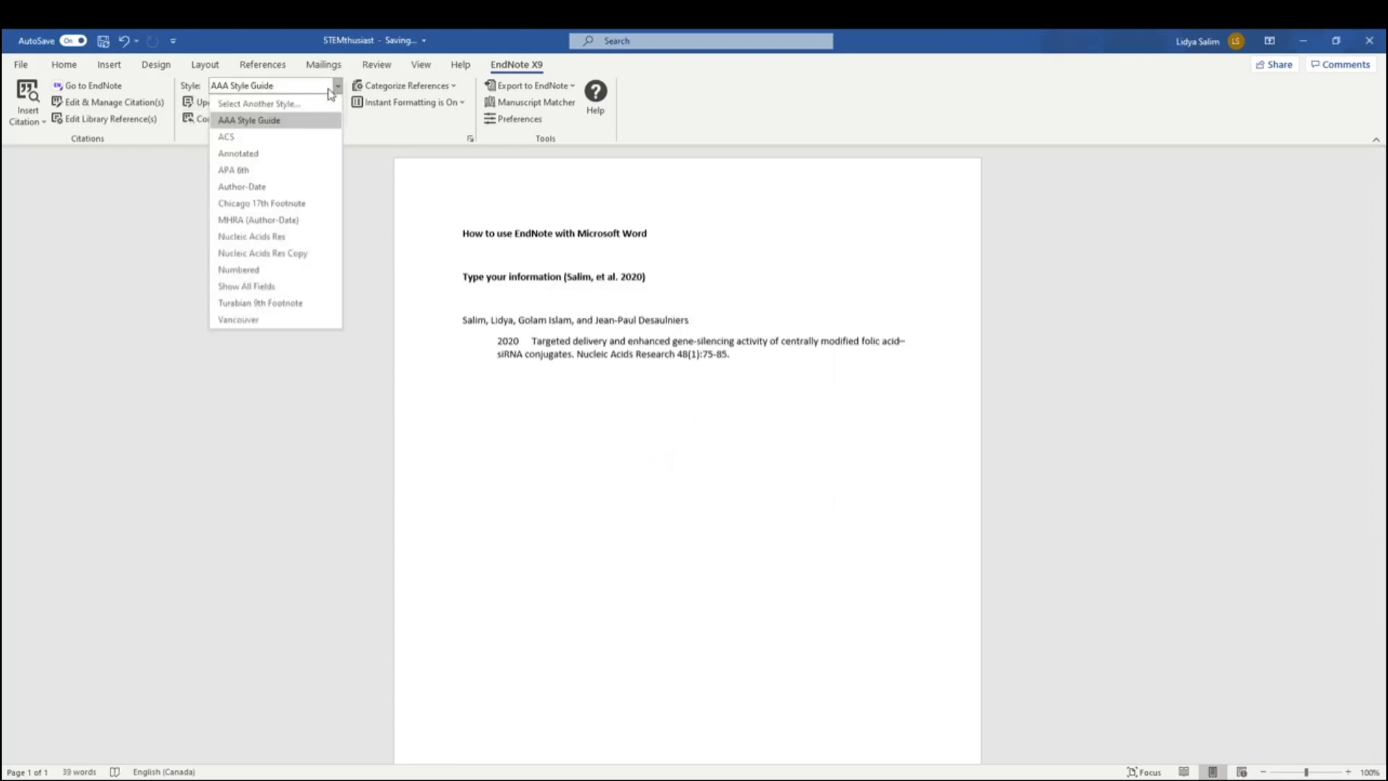
Switch the citation style back to ACS and type a 'References' heading above the bibliography.
left_click(314, 138)
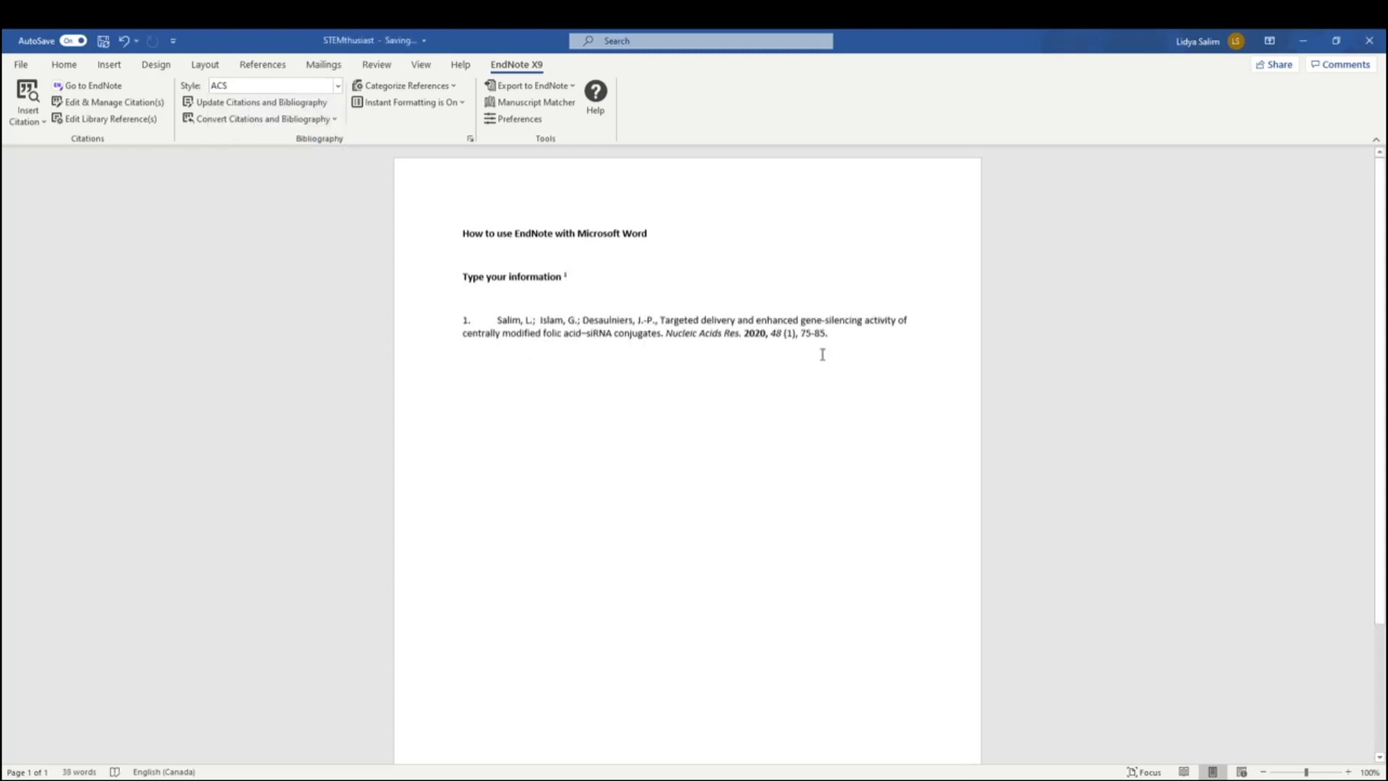
key("Return")
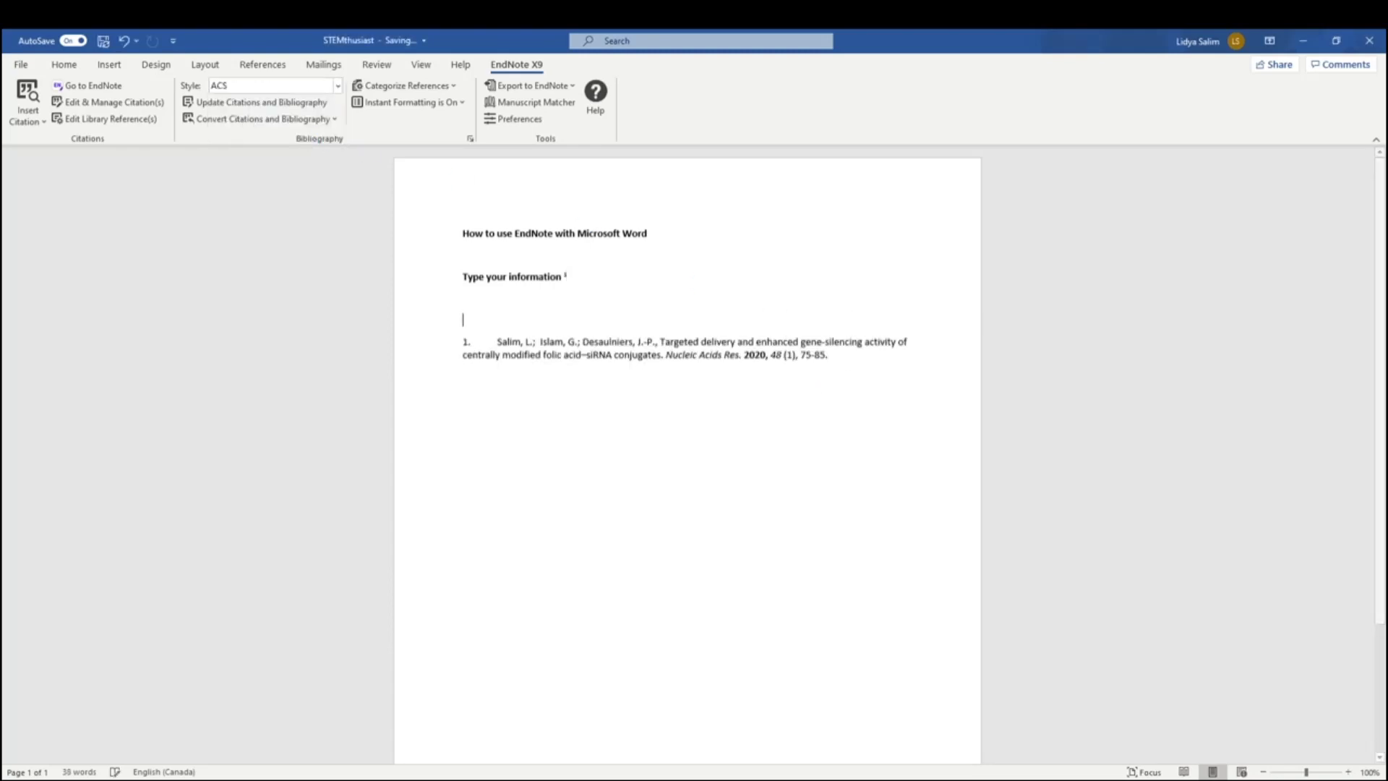
type("References")
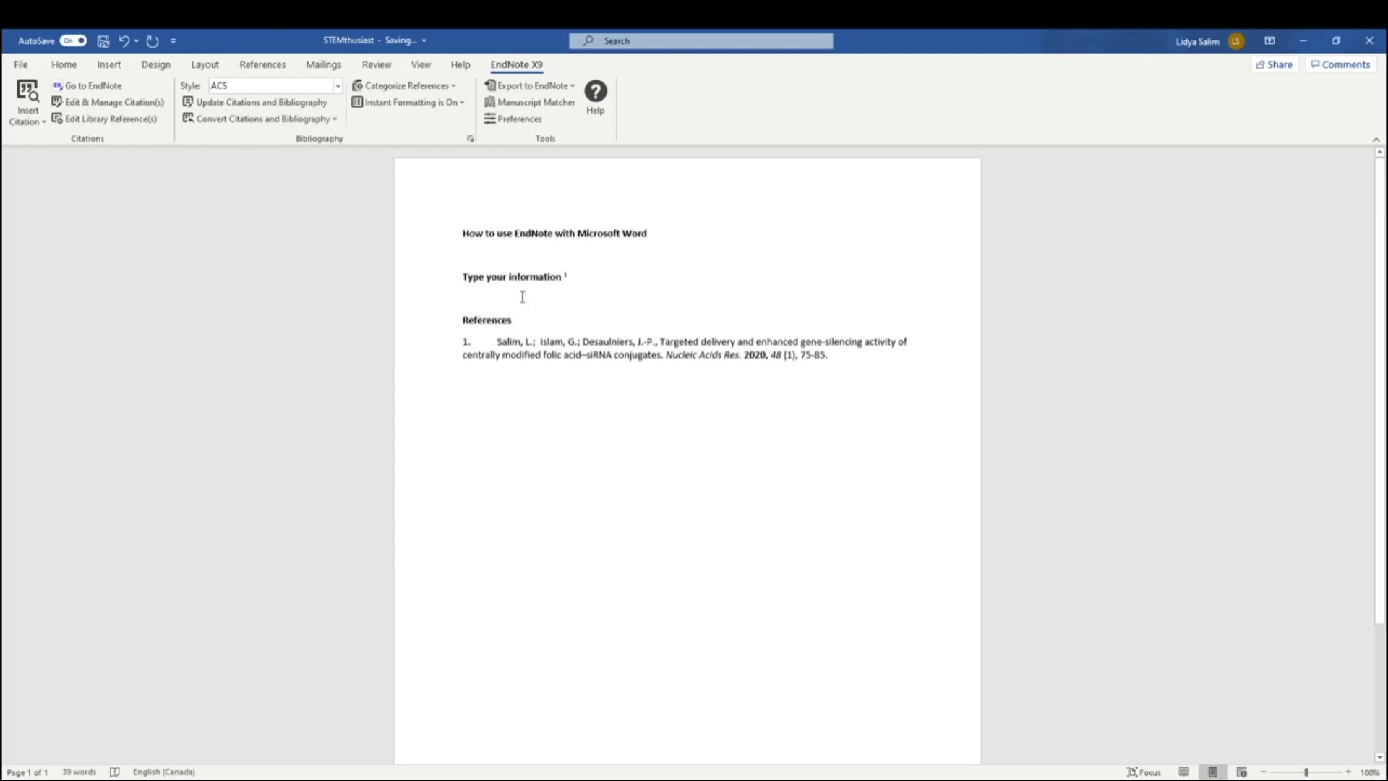
Centre the References heading and move the bibliography onto a new page with a page break.
left_click_drag(513, 324, 455, 324)
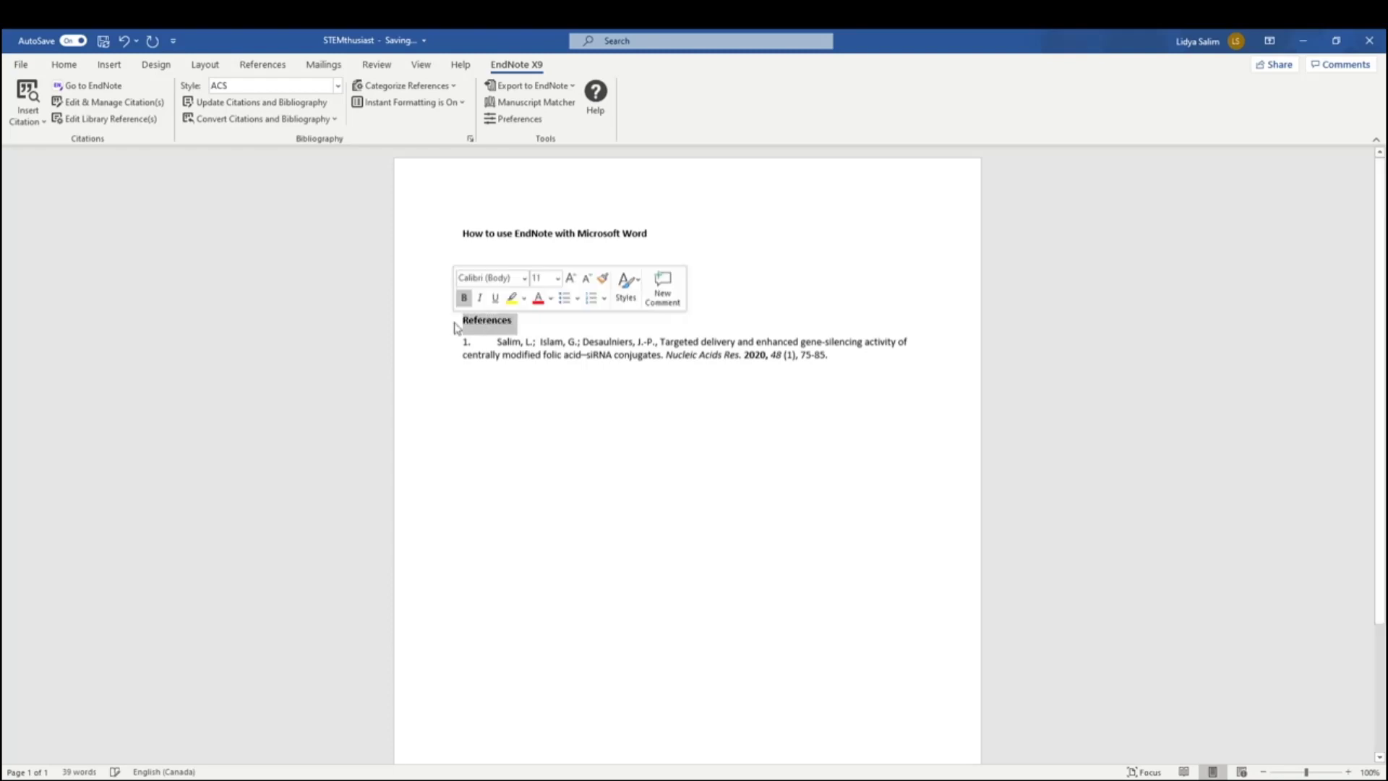
left_click(109, 65)
left_click(64, 65)
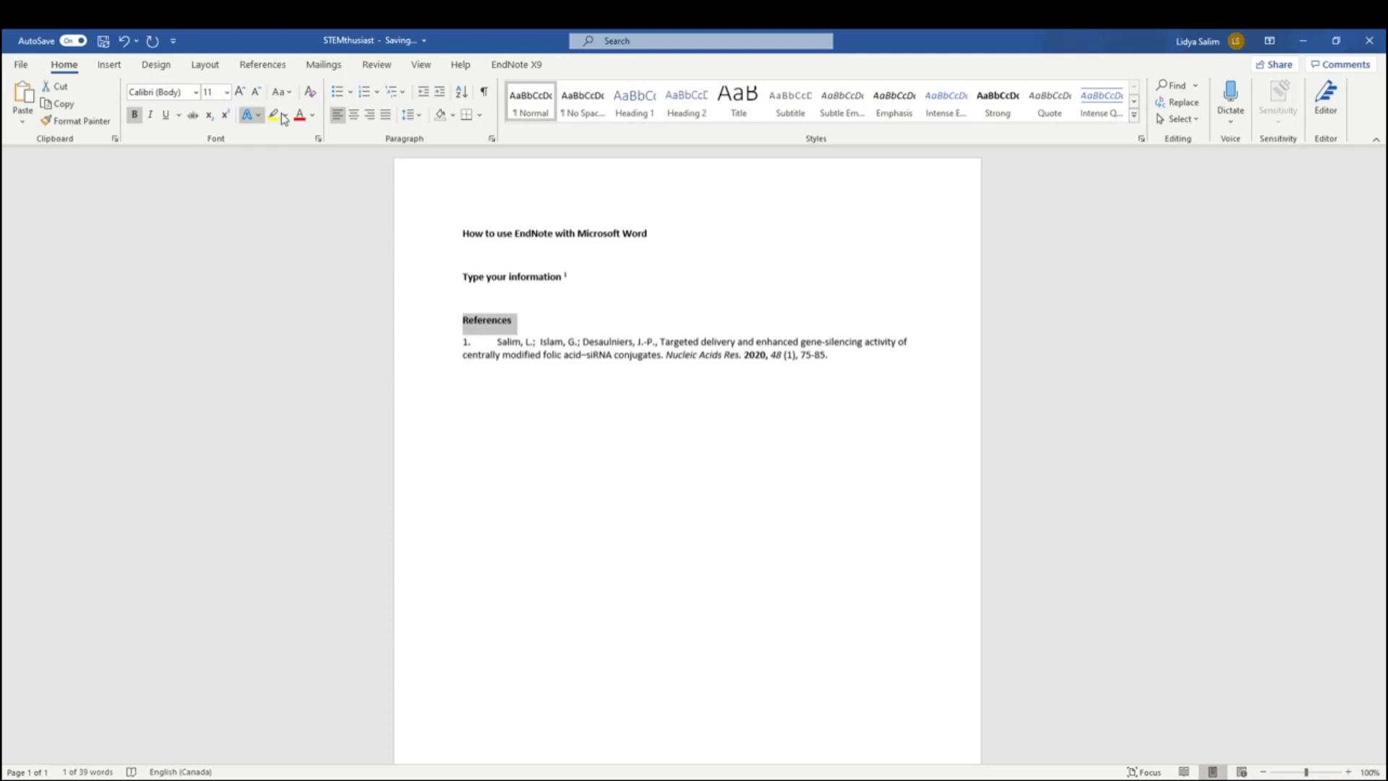
left_click(354, 115)
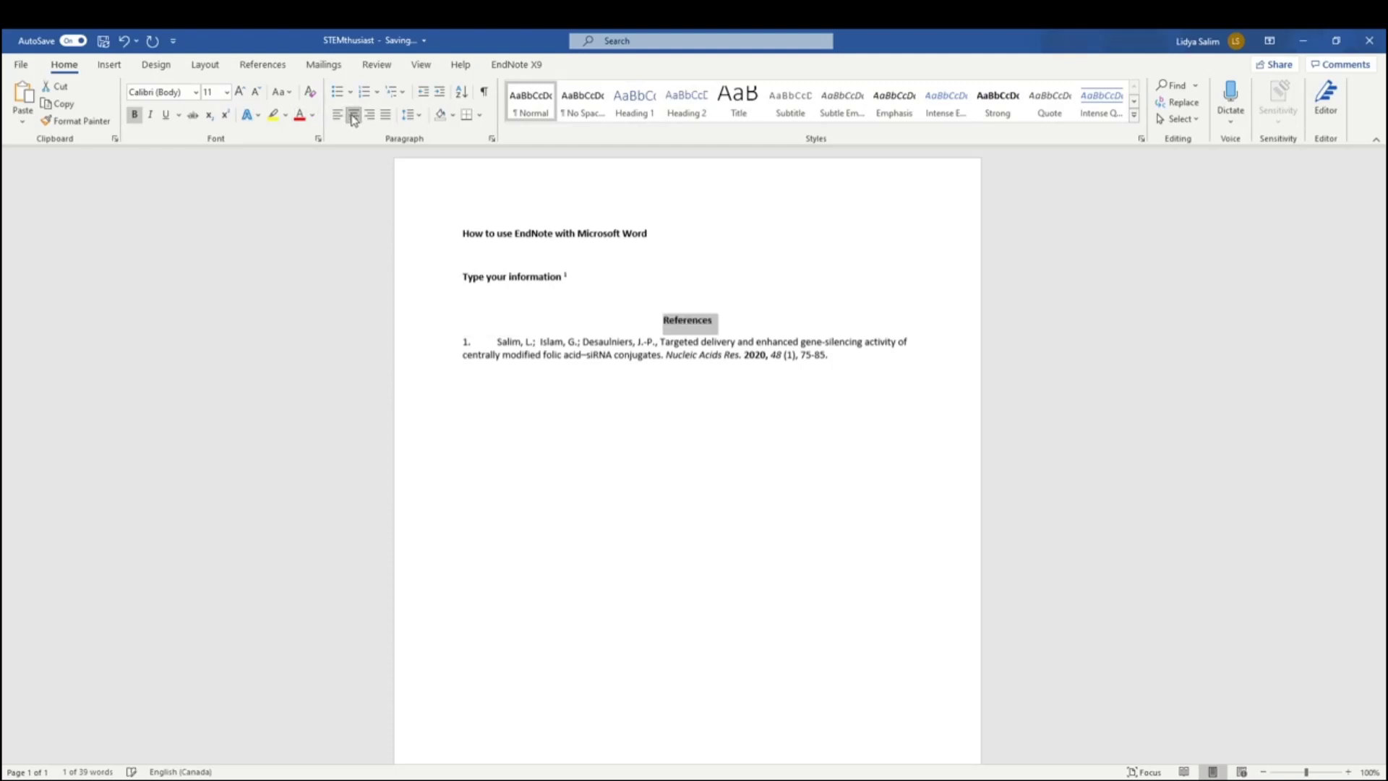
left_click(654, 325)
left_click(109, 65)
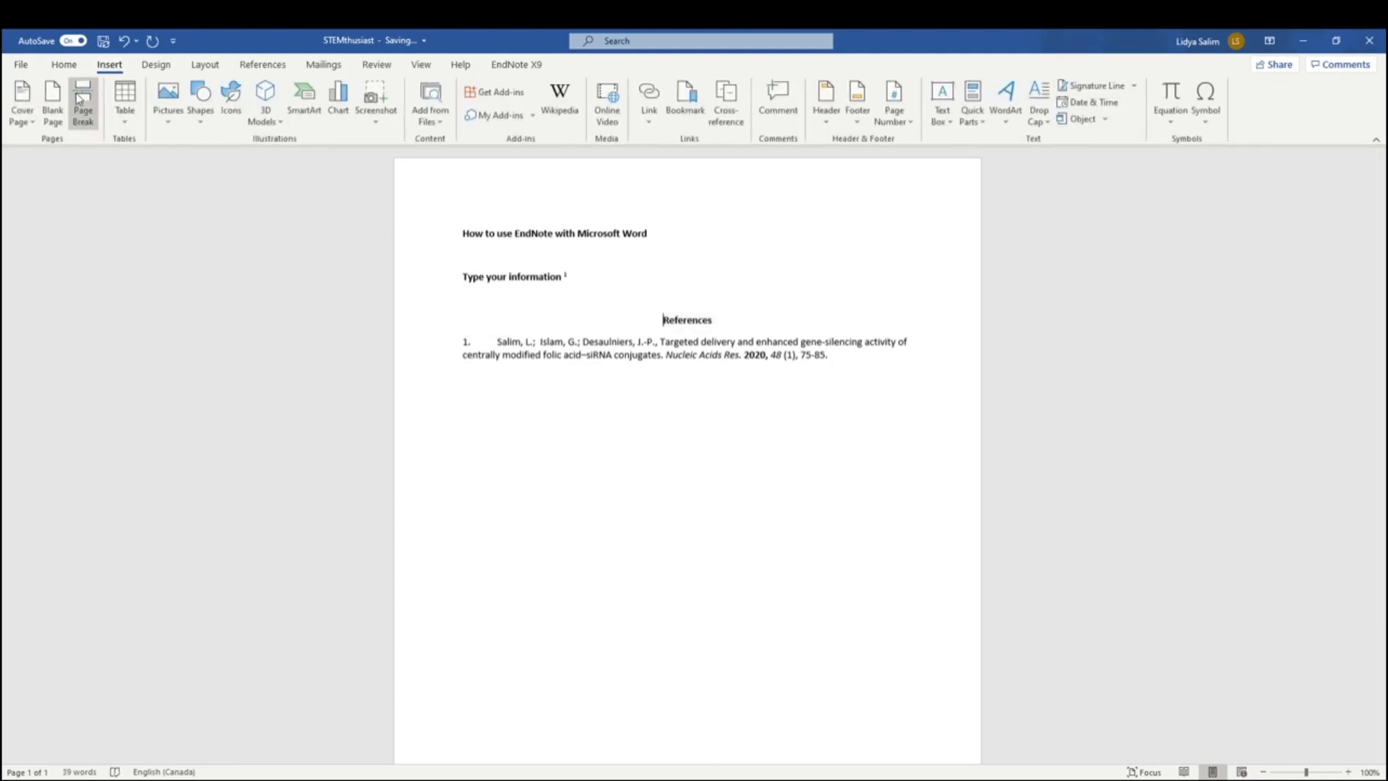
left_click(82, 105)
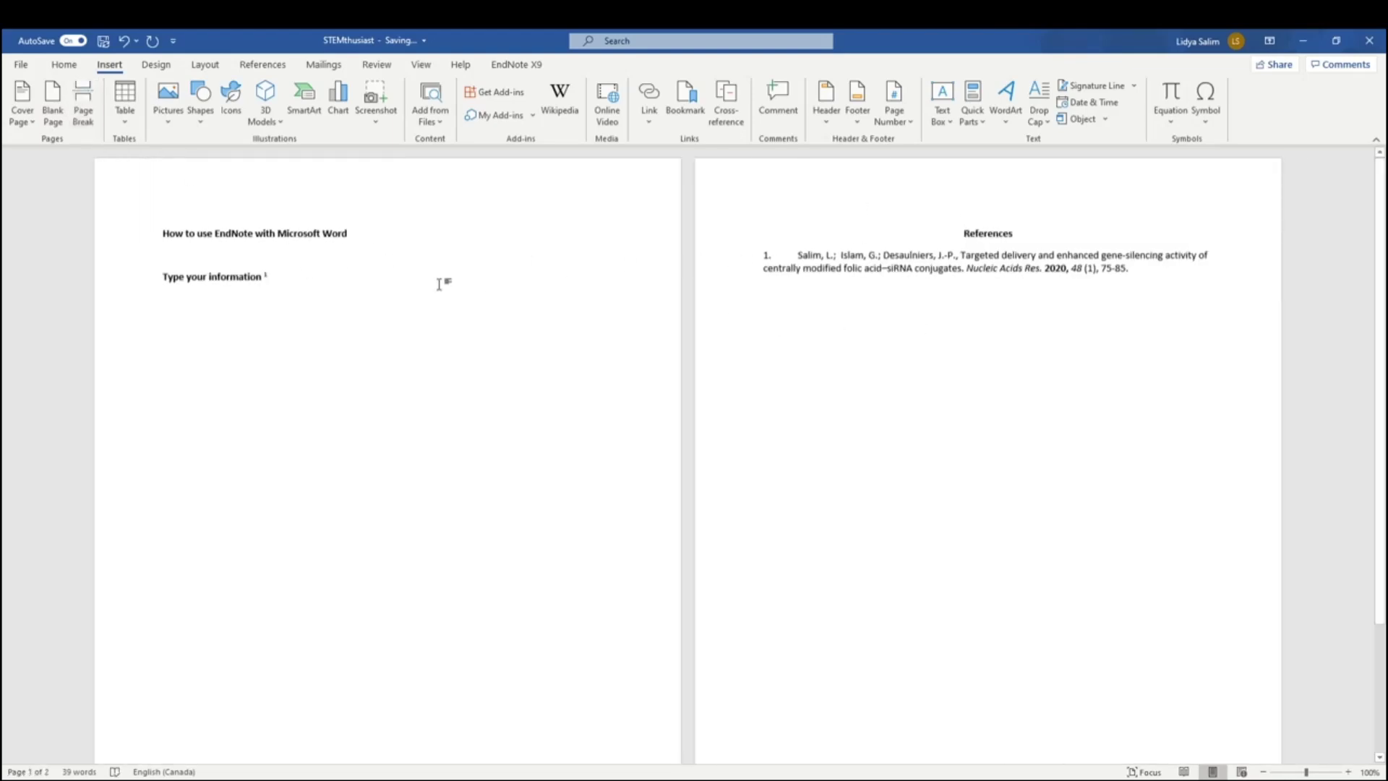
Type 'Continue', cite the 2018 RSC Advances siRNA paper, and replace the first citation with a period.
type("Continue typing and adding your references")
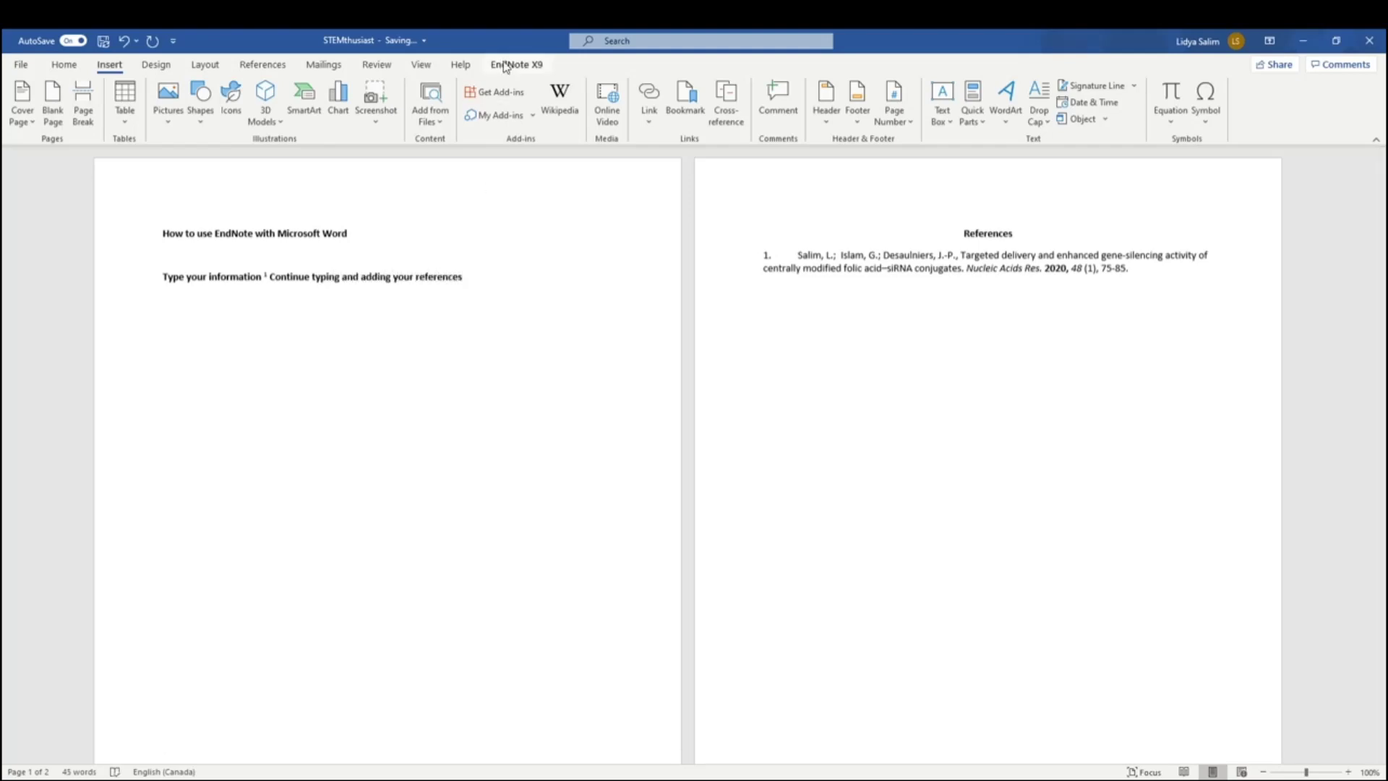
left_click(515, 64)
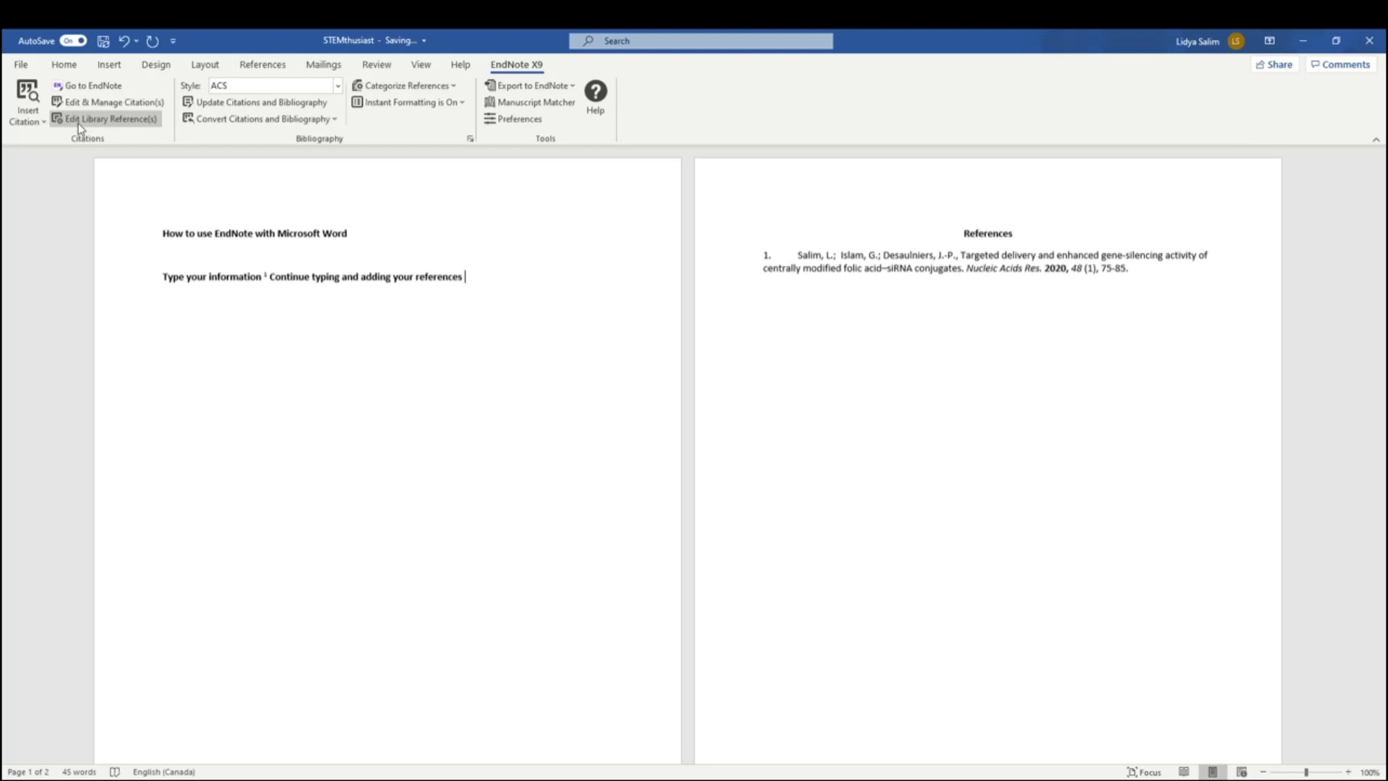
left_click(27, 94)
double_click(690, 312)
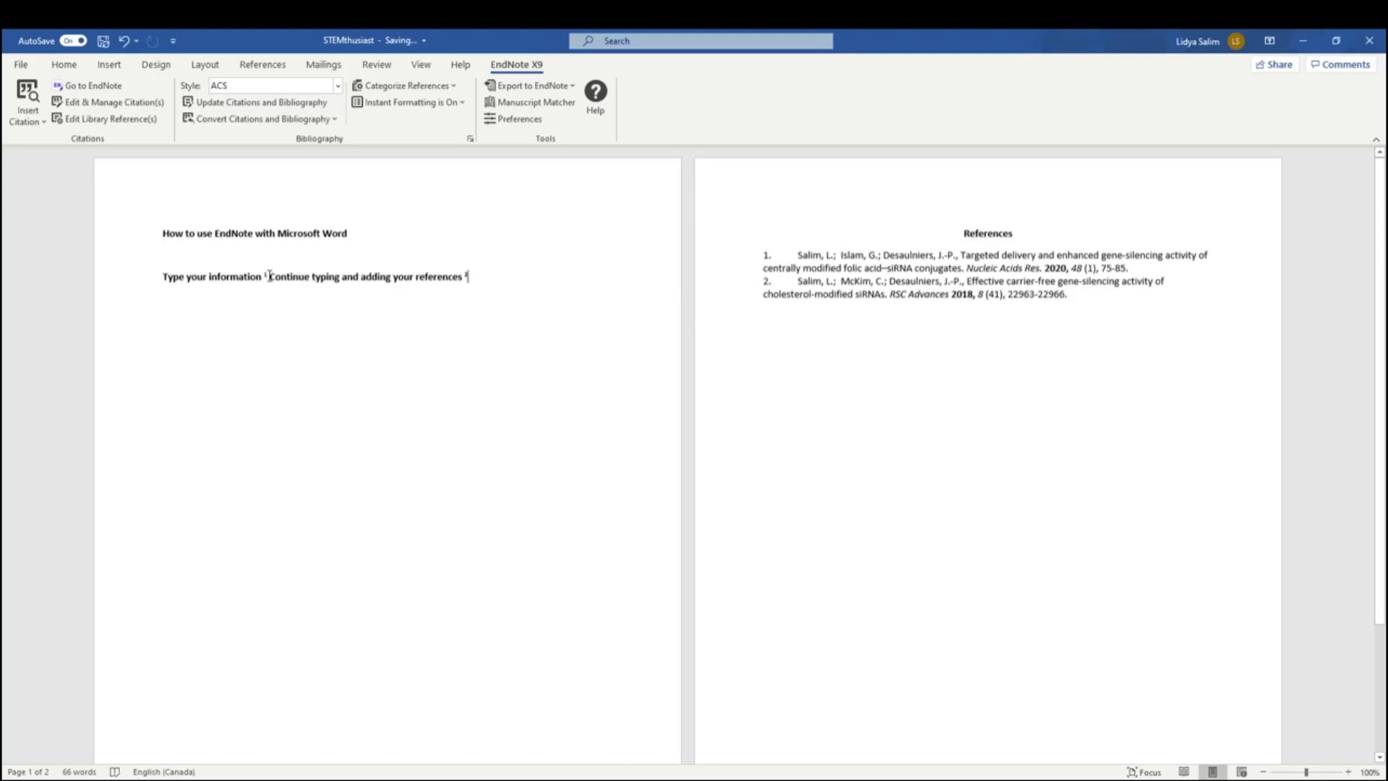
double_click(264, 276)
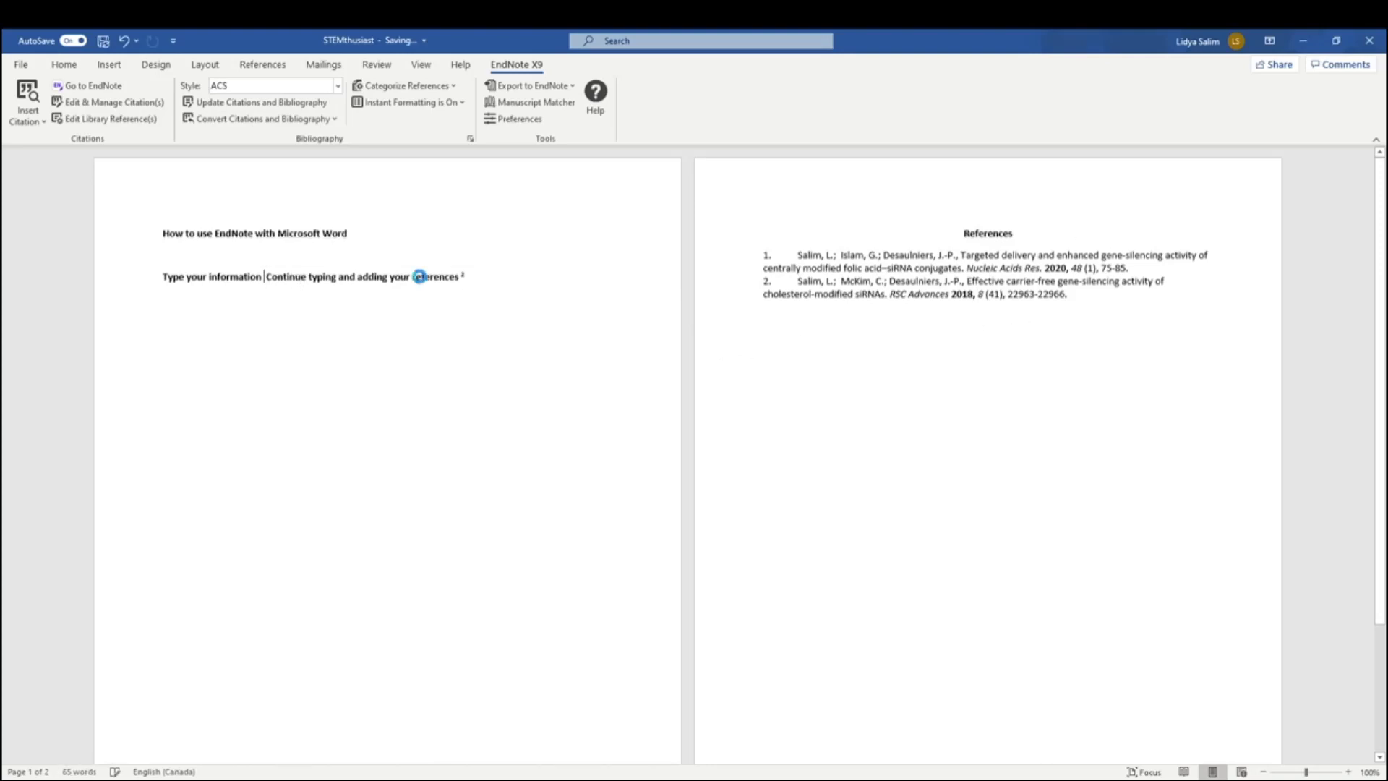
type(".")
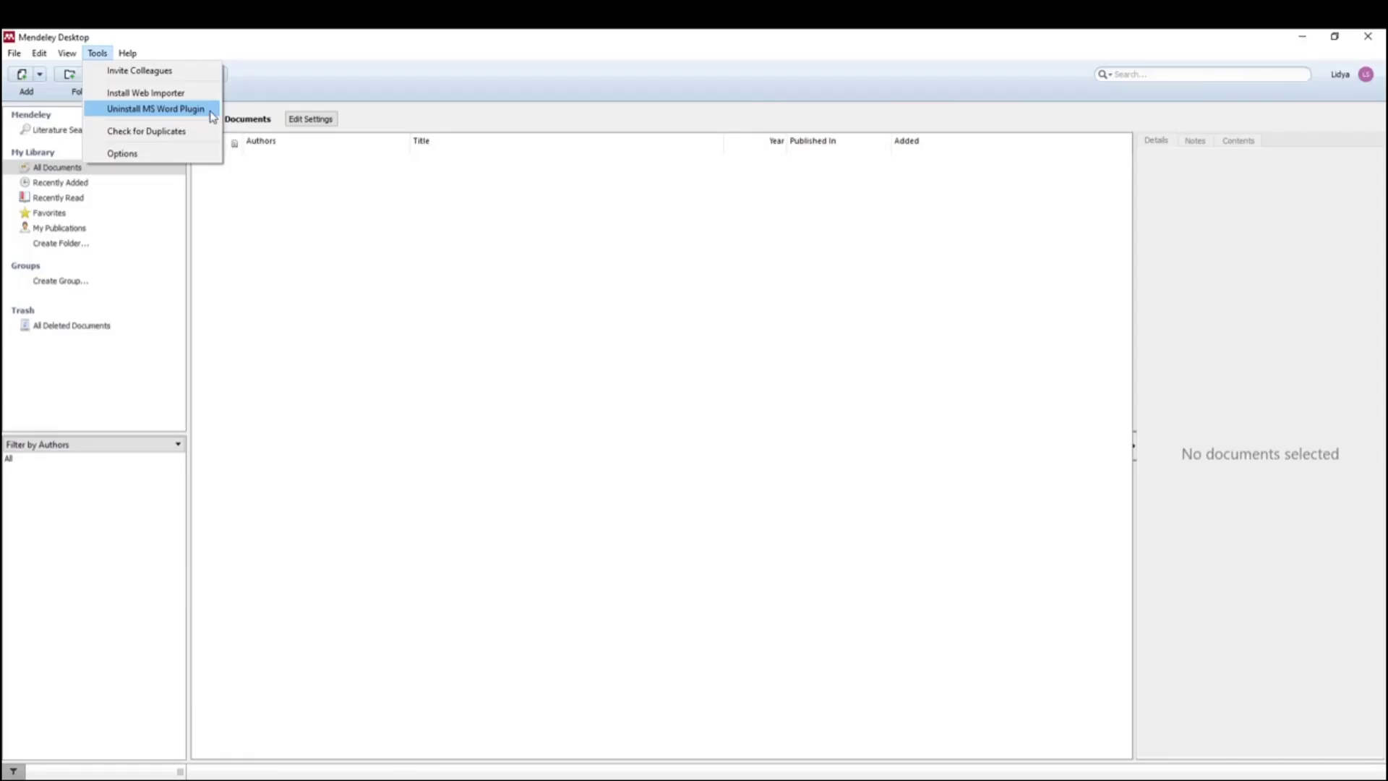
left_click(305, 76)
left_click(40, 75)
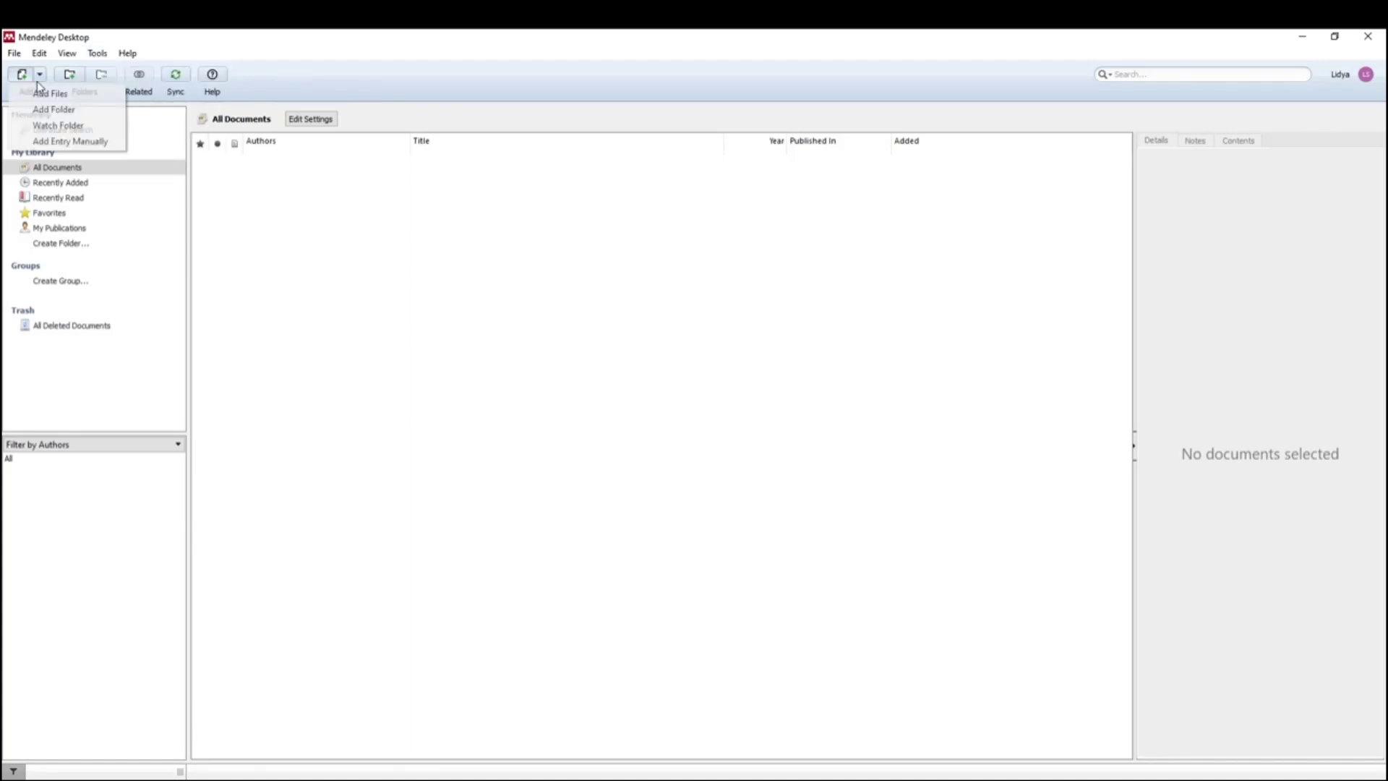
left_click(87, 142)
left_click(672, 306)
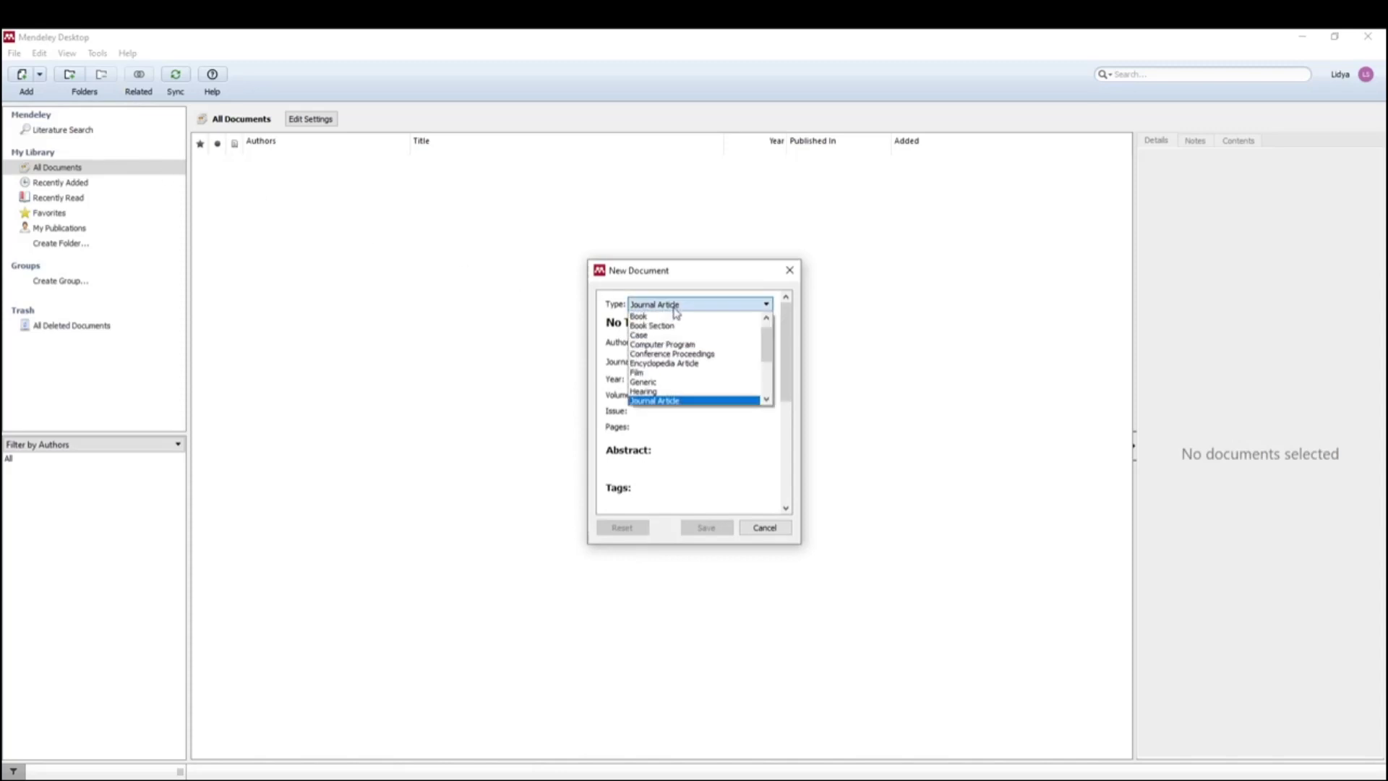
scroll(721, 365, "down", 3)
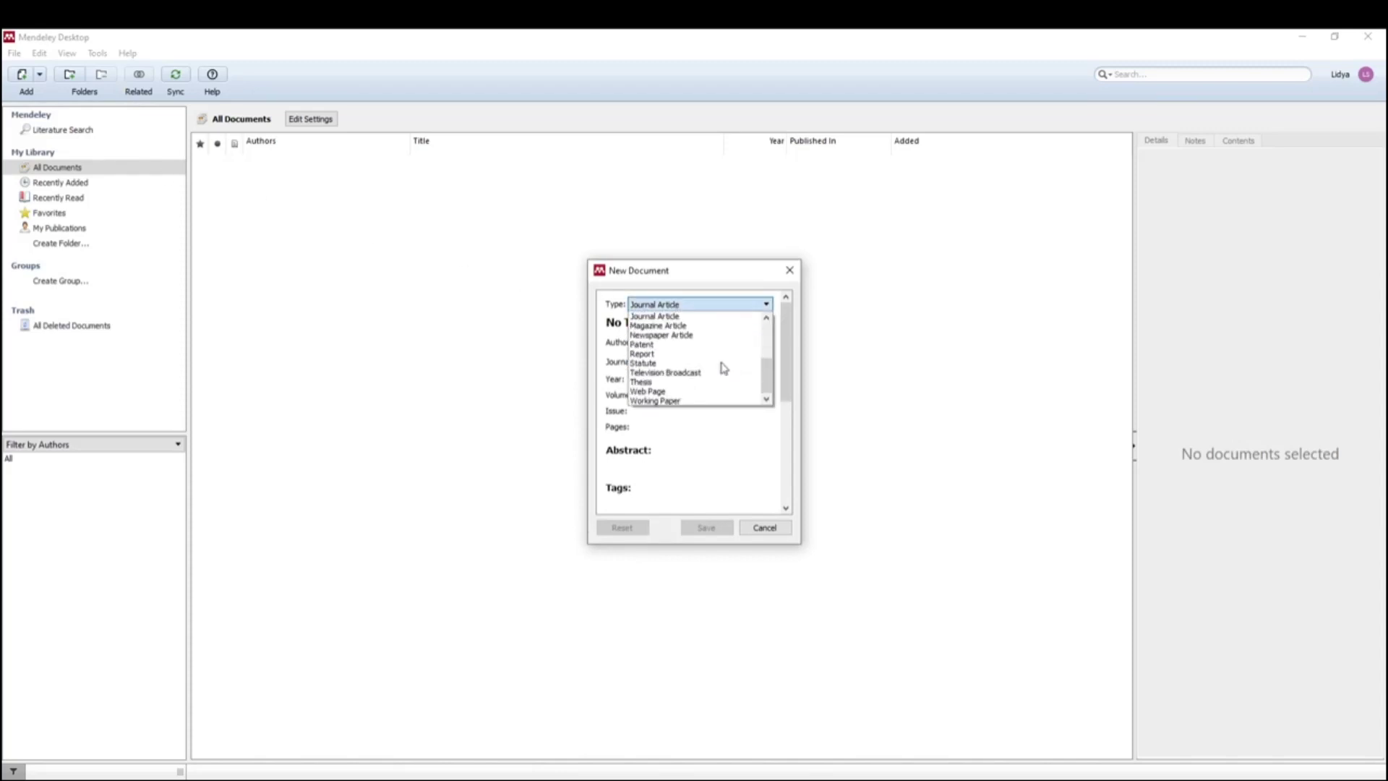
left_click(619, 326)
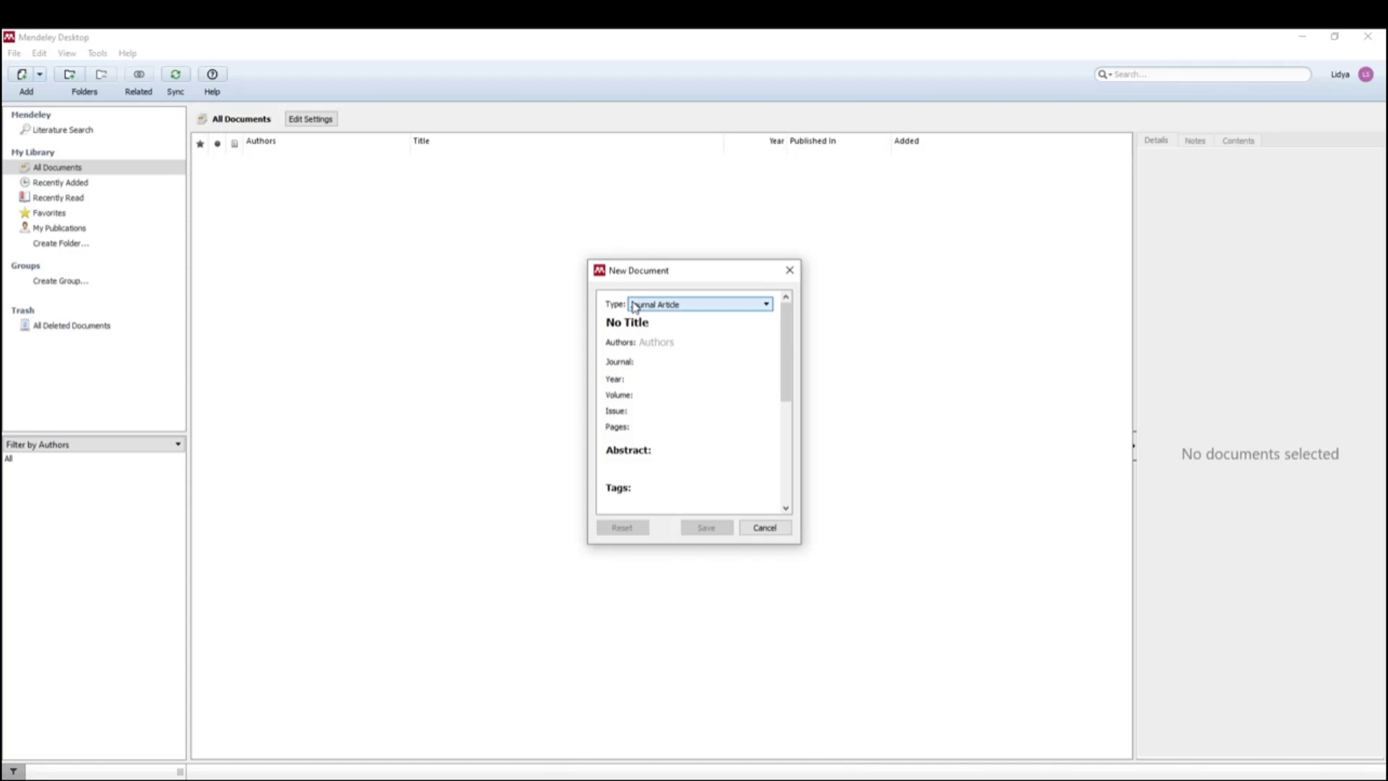
left_click(654, 359)
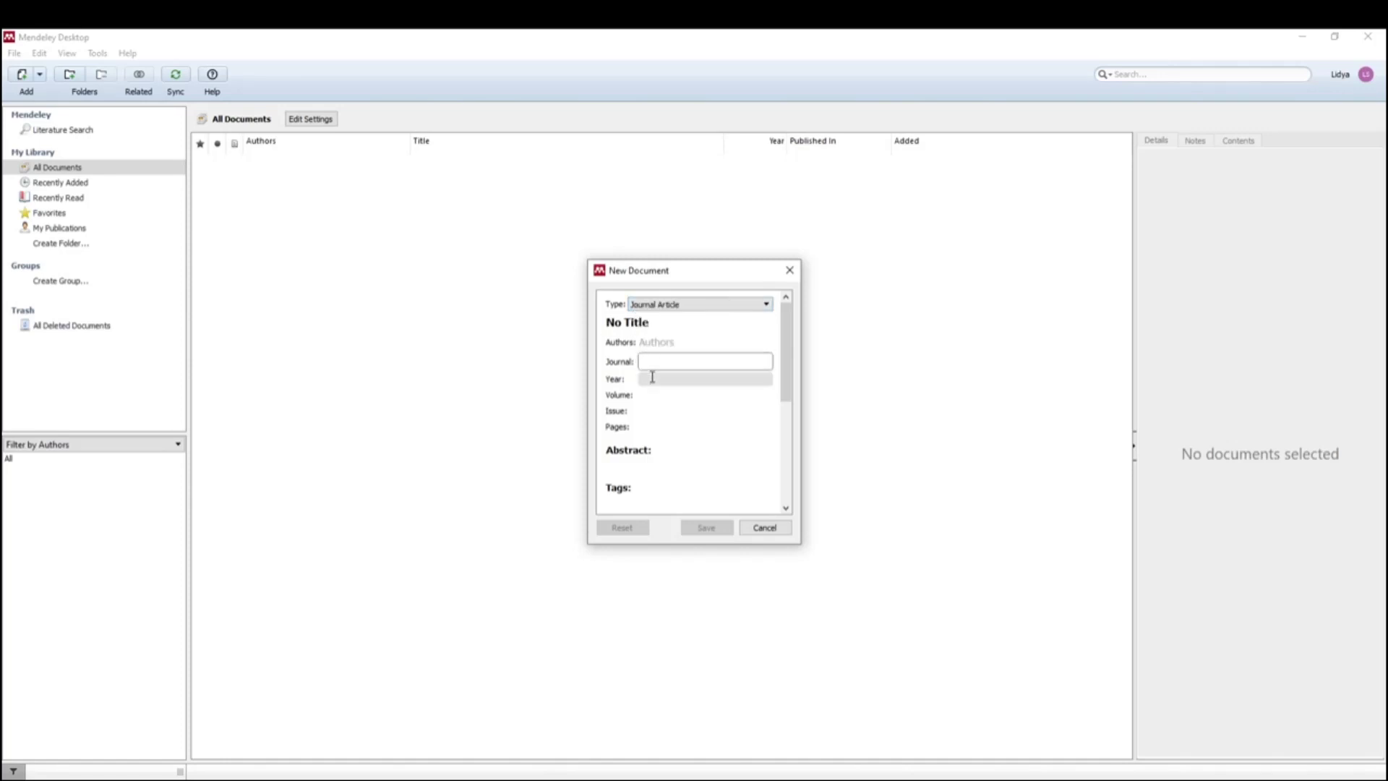
left_click(668, 425)
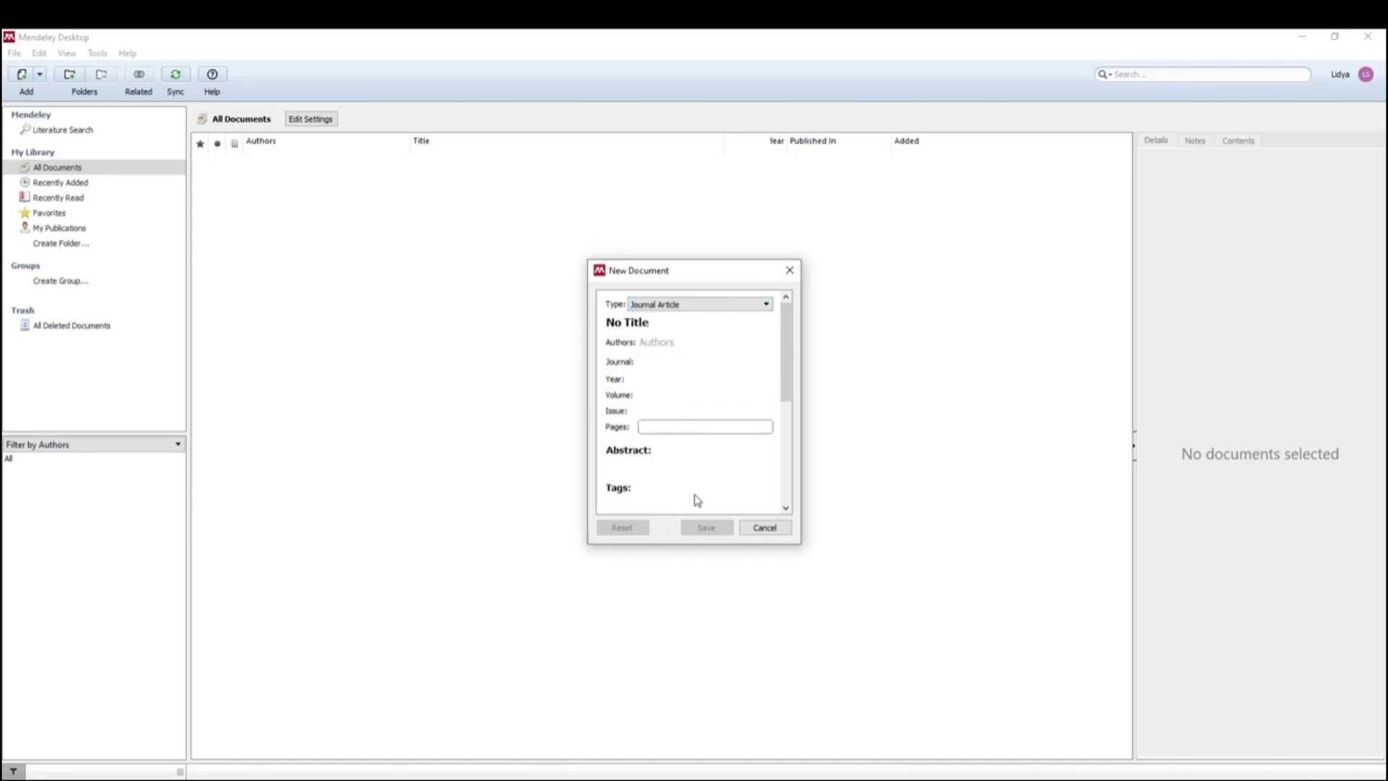
left_click(789, 270)
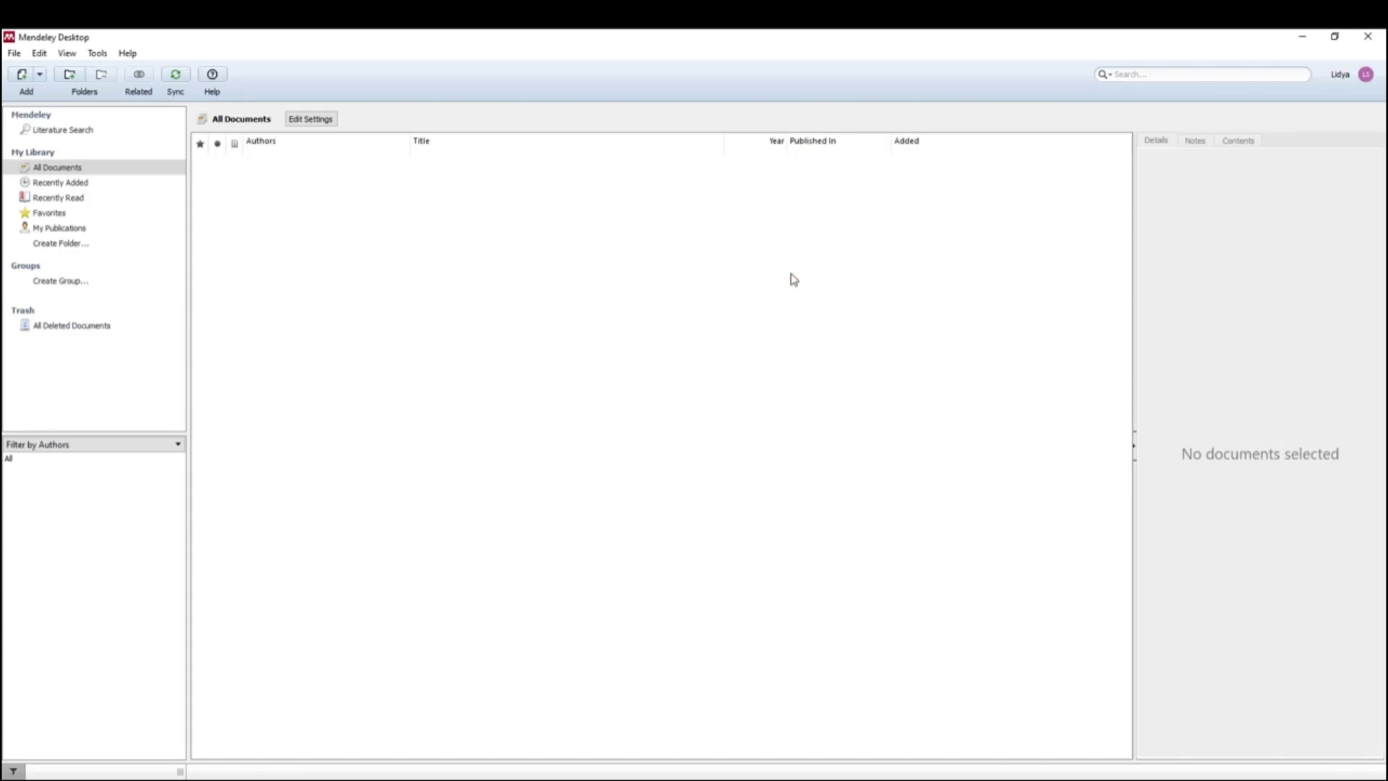
Search the Mendeley catalog for 'sirna delivery' and save 'Delivery materials for siRNA therapeutics'.
left_click(92, 131)
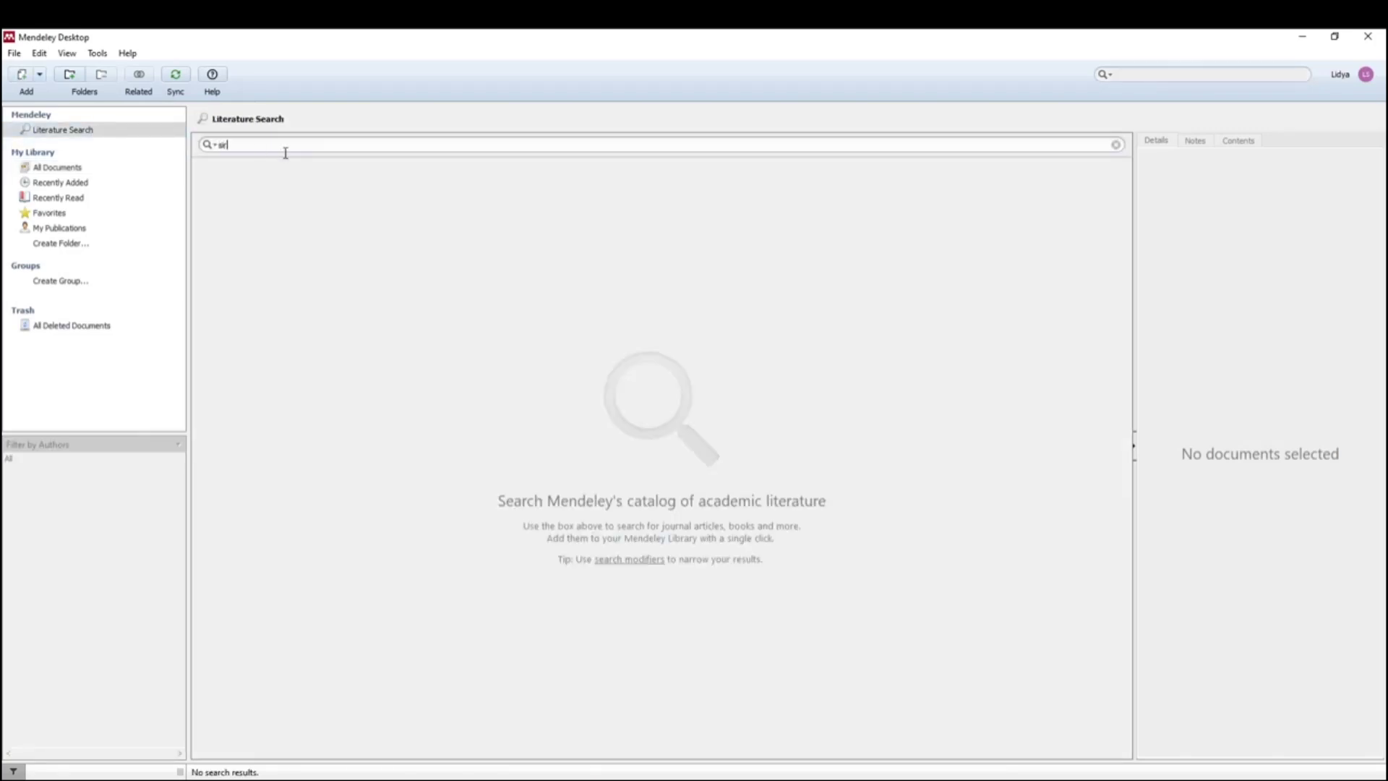
type("sirna delivery")
key("Return")
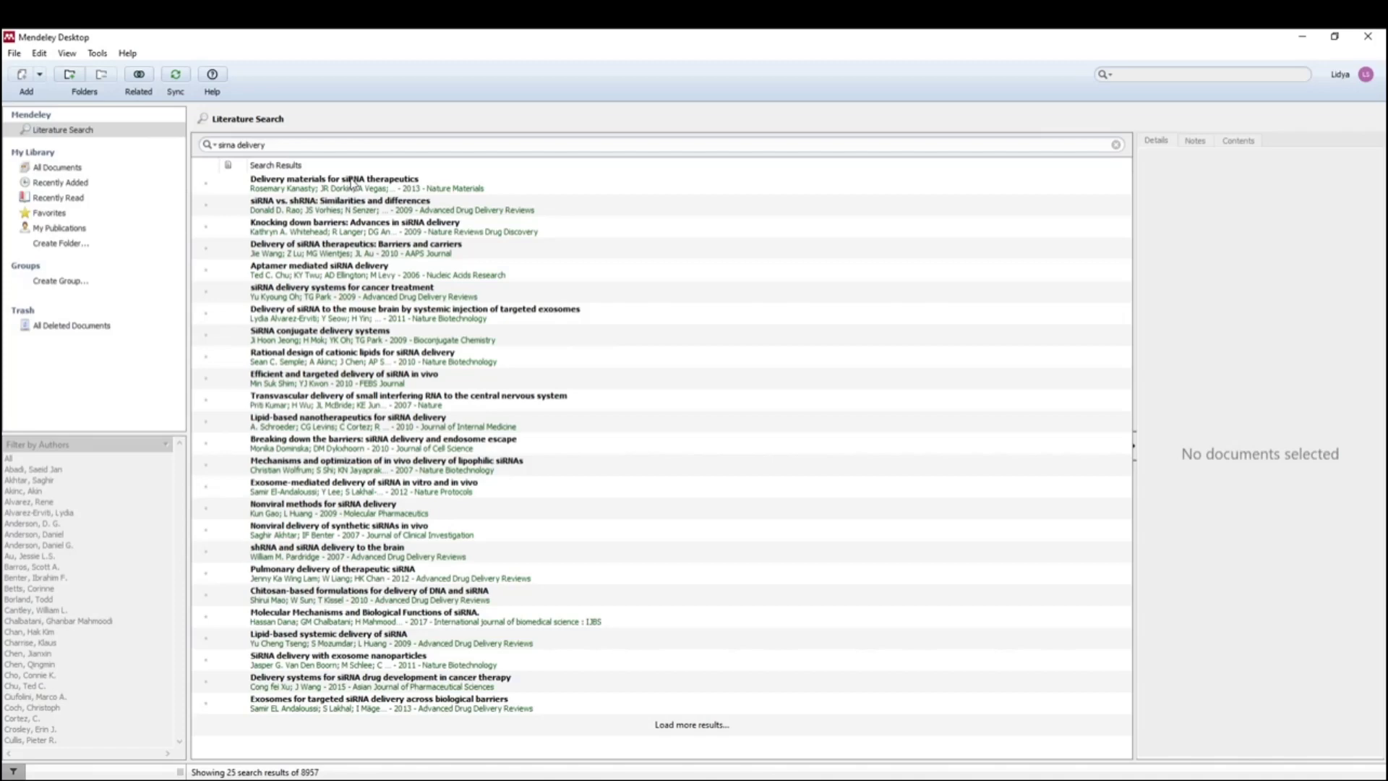
left_click(352, 183)
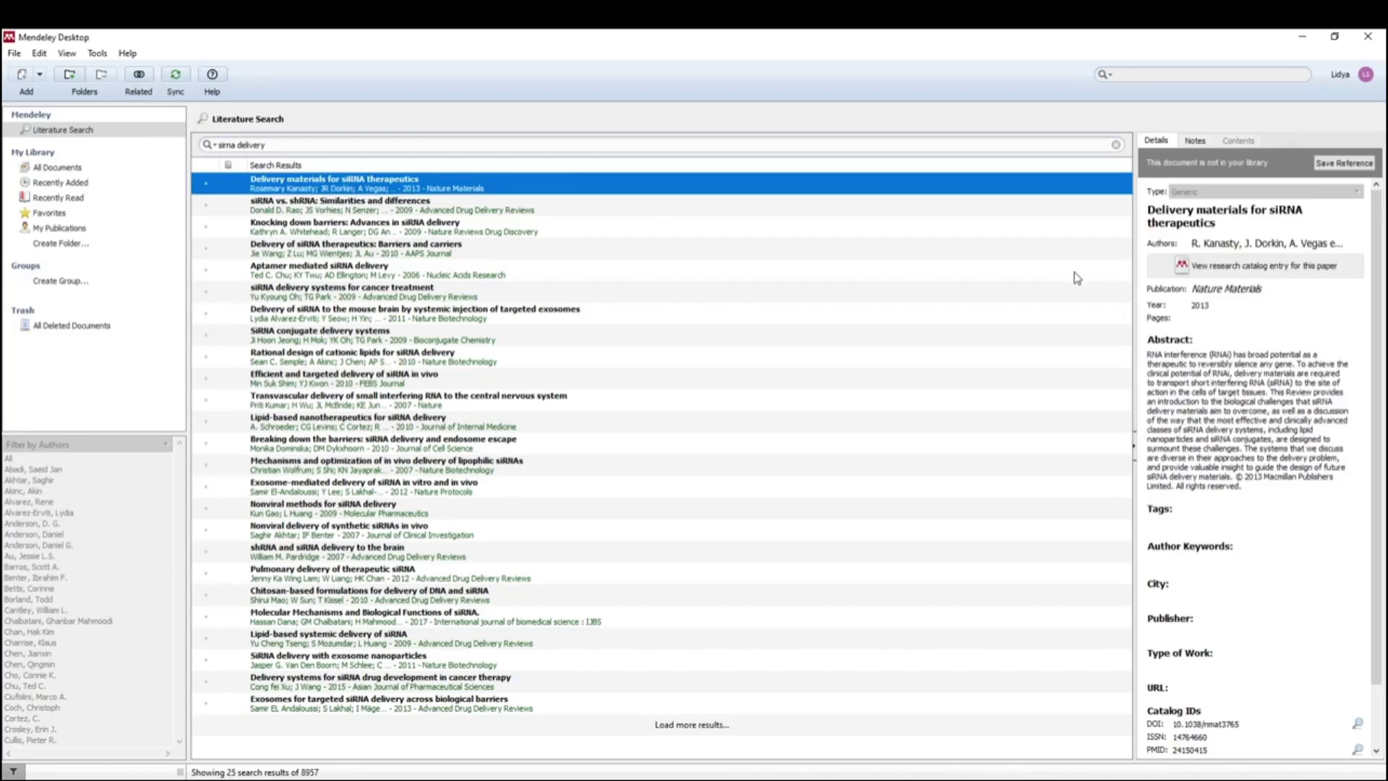
scroll(1226, 284, "down", 2)
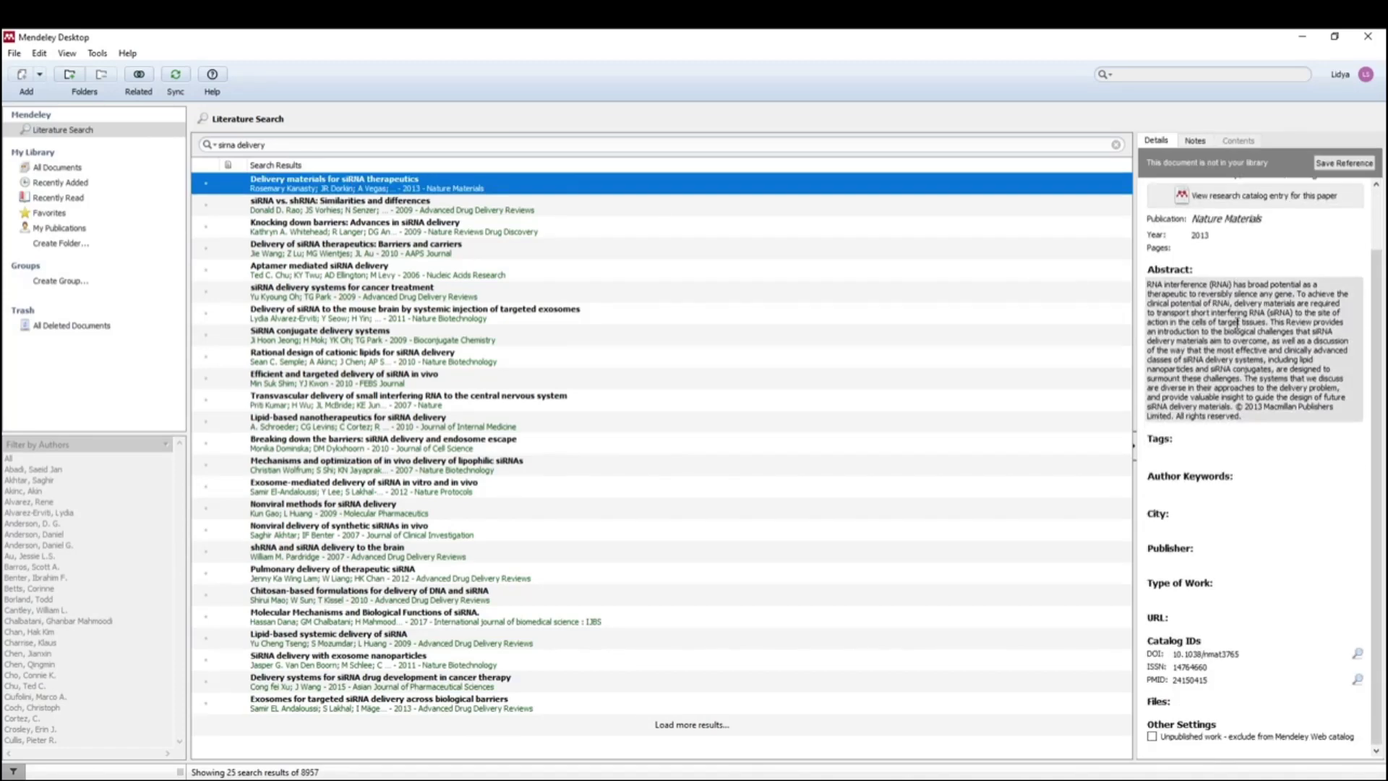
left_click(1330, 166)
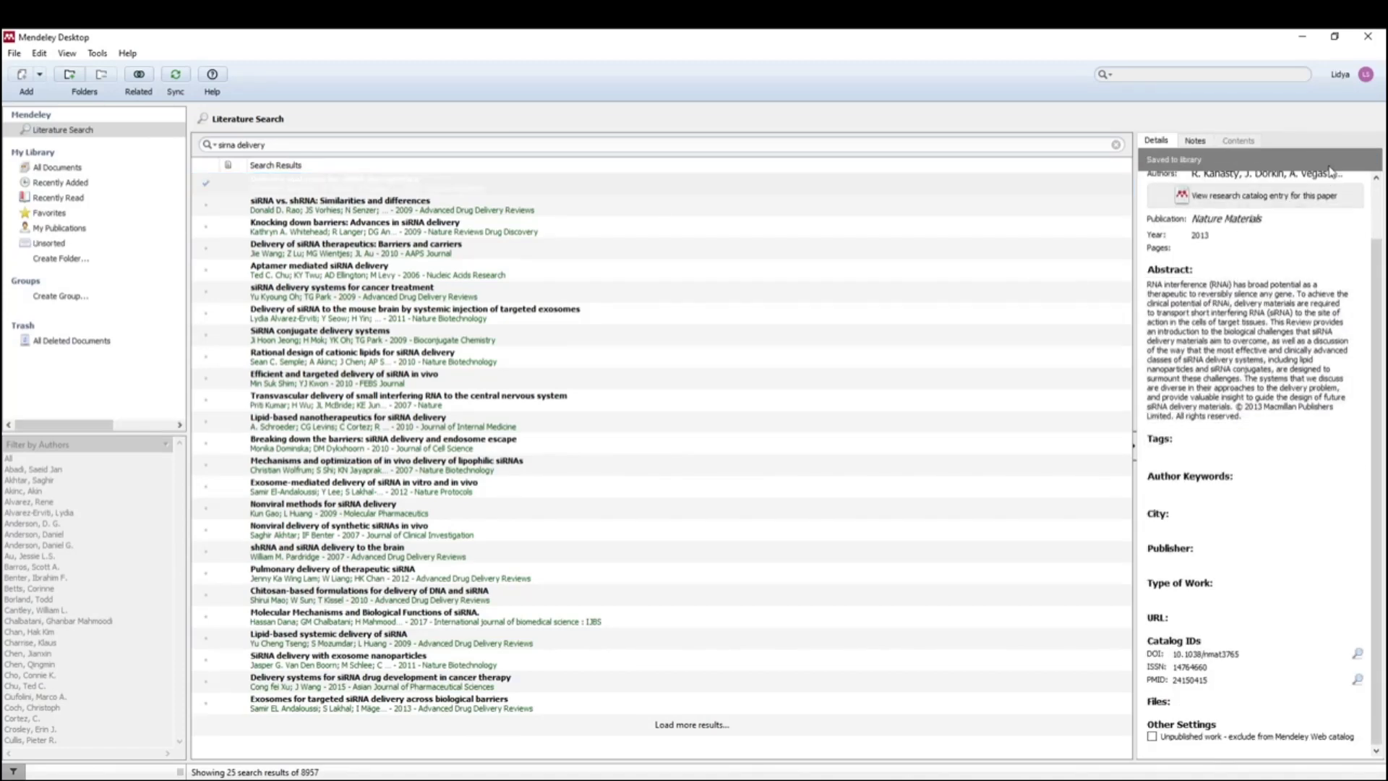
Confirm the saved paper in Recently Added and All Documents, then return to Literature Search.
left_click(88, 185)
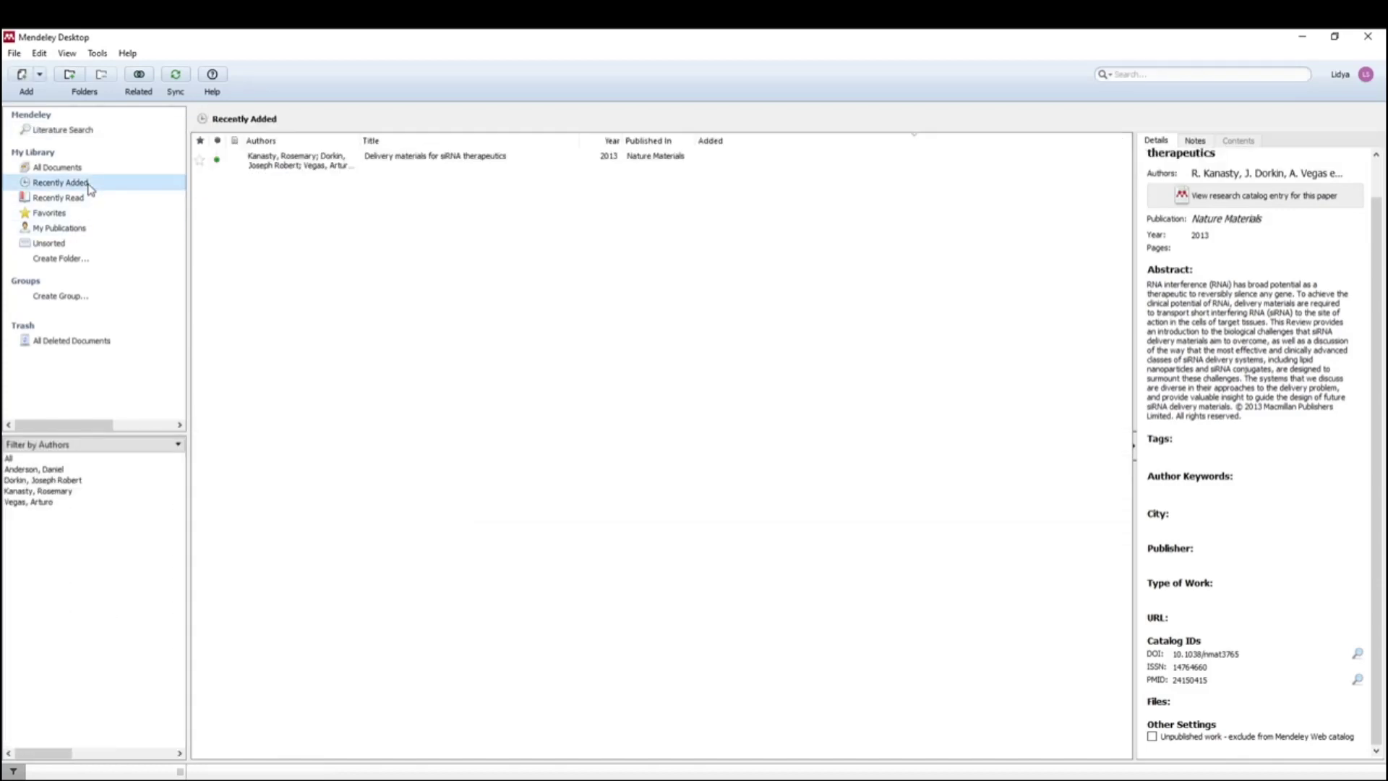
left_click(58, 168)
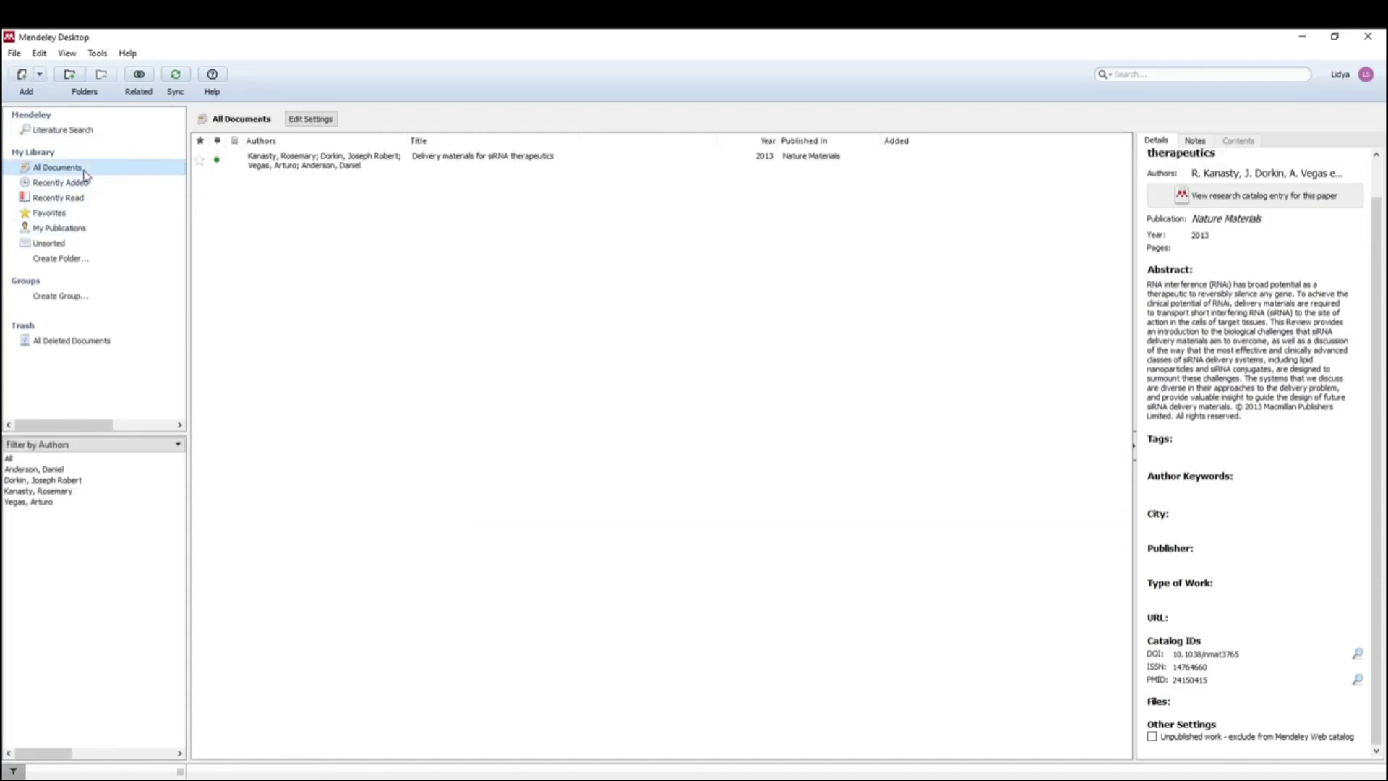
left_click(79, 130)
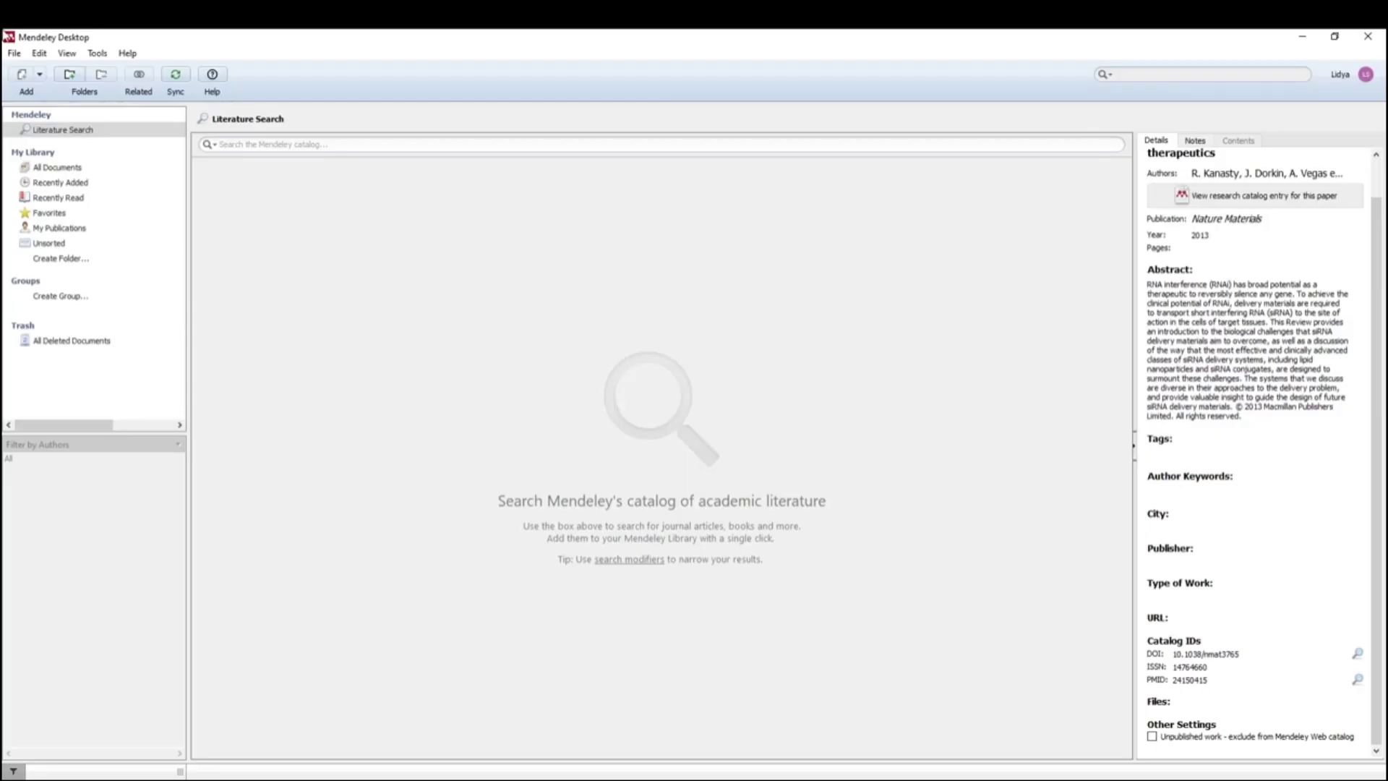
left_click(15, 54)
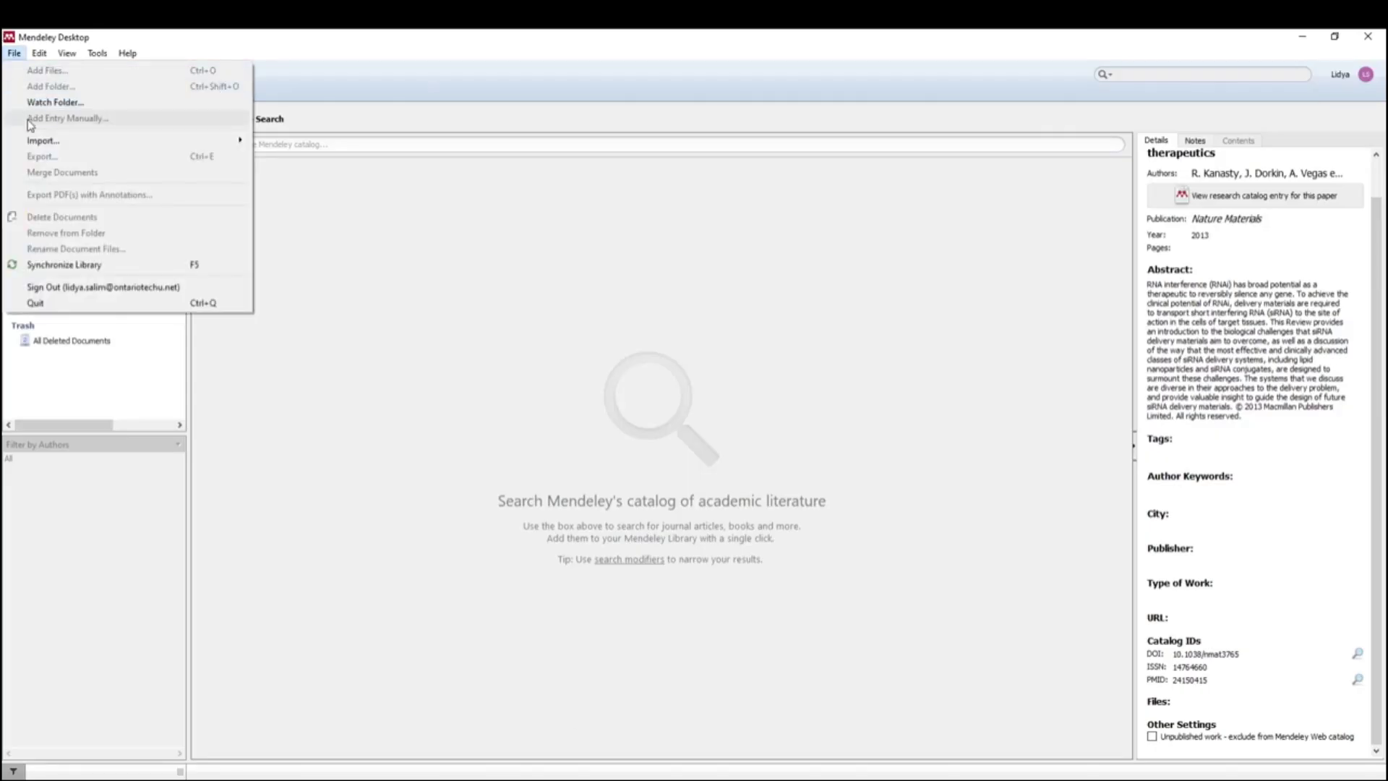
Import the EndNote XML file and view the 2019 folic acid–siRNA paper in Recently Added.
mouse_move(32, 141)
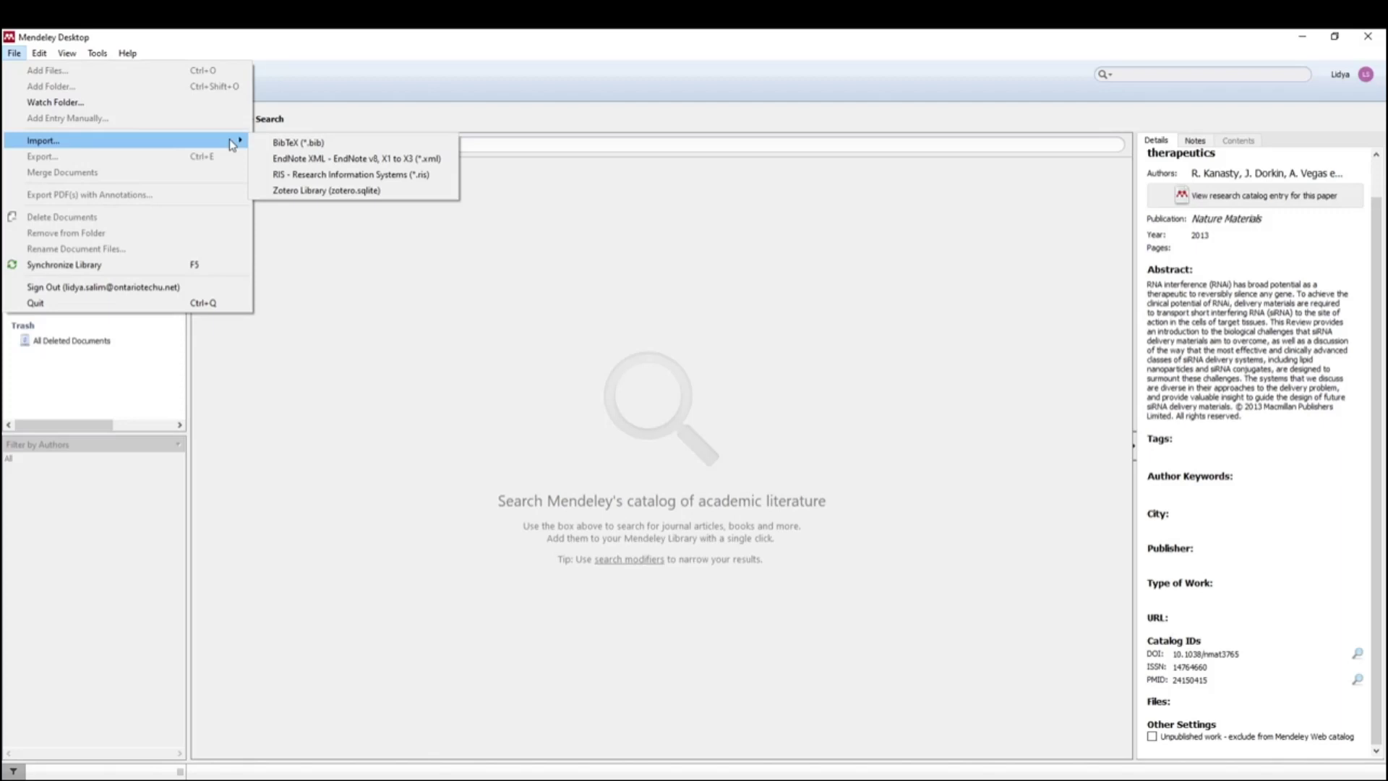
left_click(347, 158)
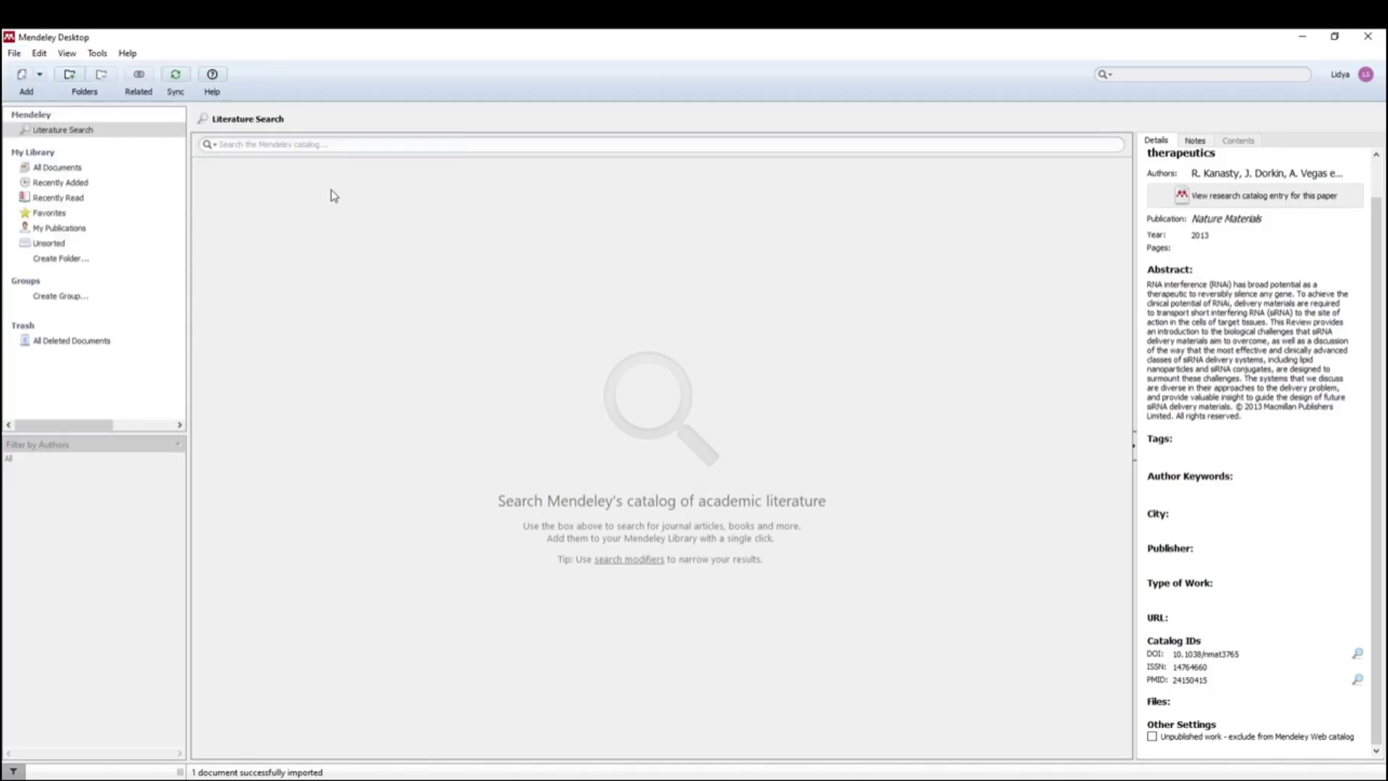
left_click(82, 185)
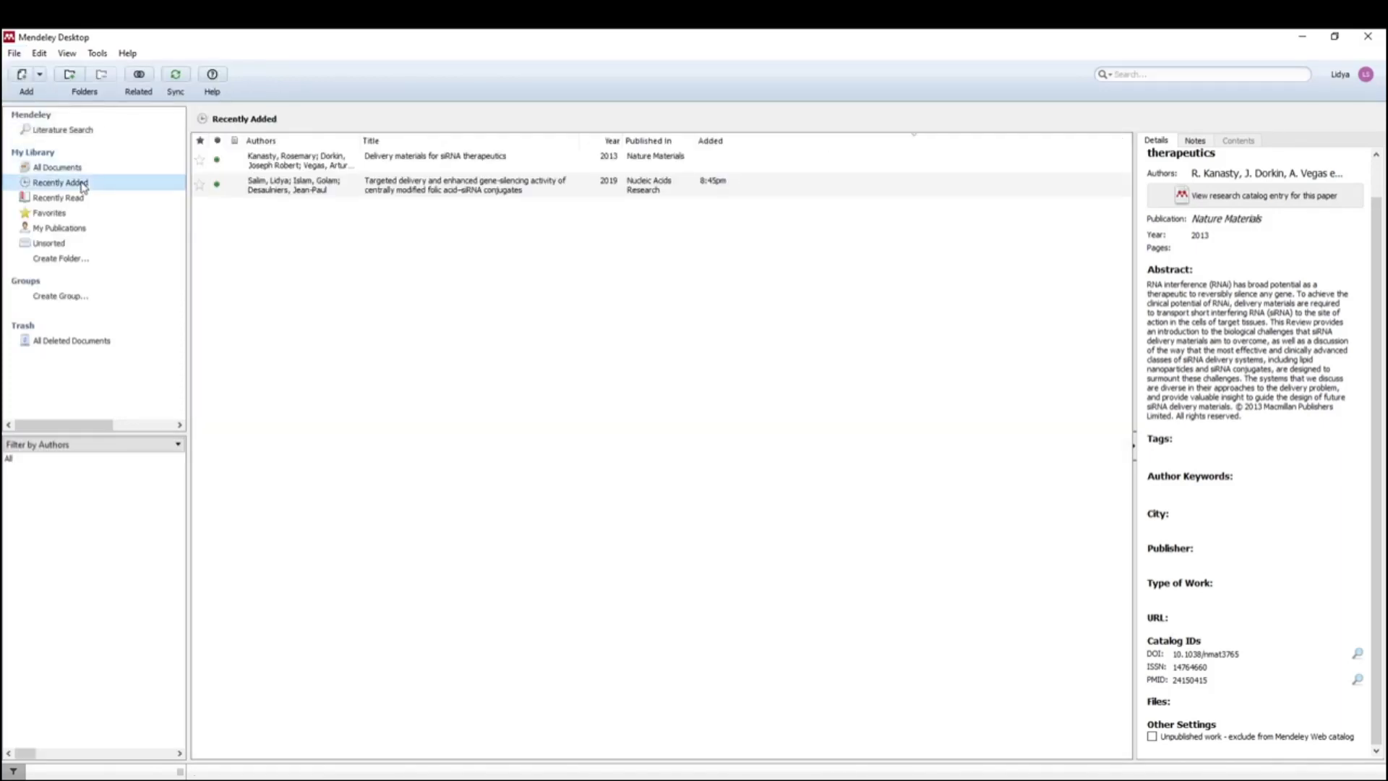
left_click(287, 161)
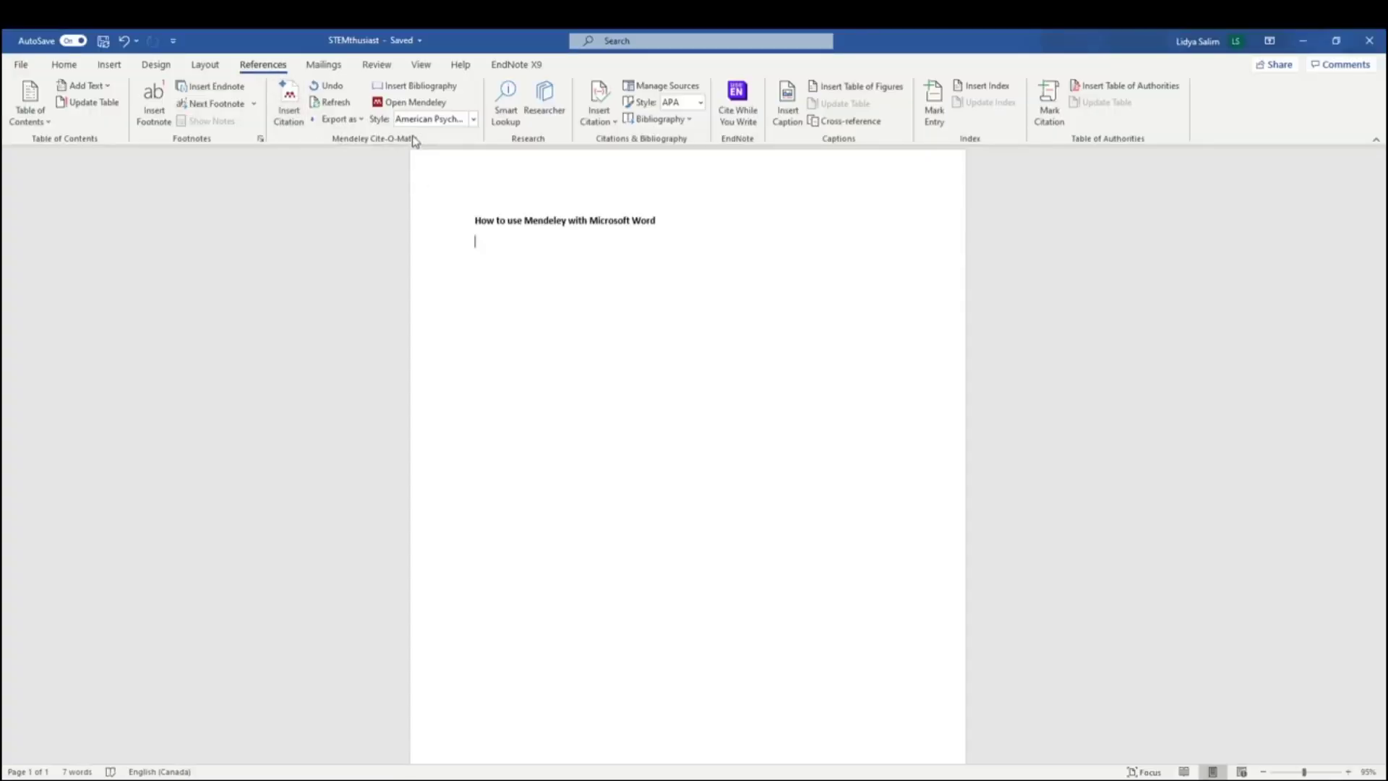
Change the Mendeley citation style to Nature through More Styles.
left_click(456, 120)
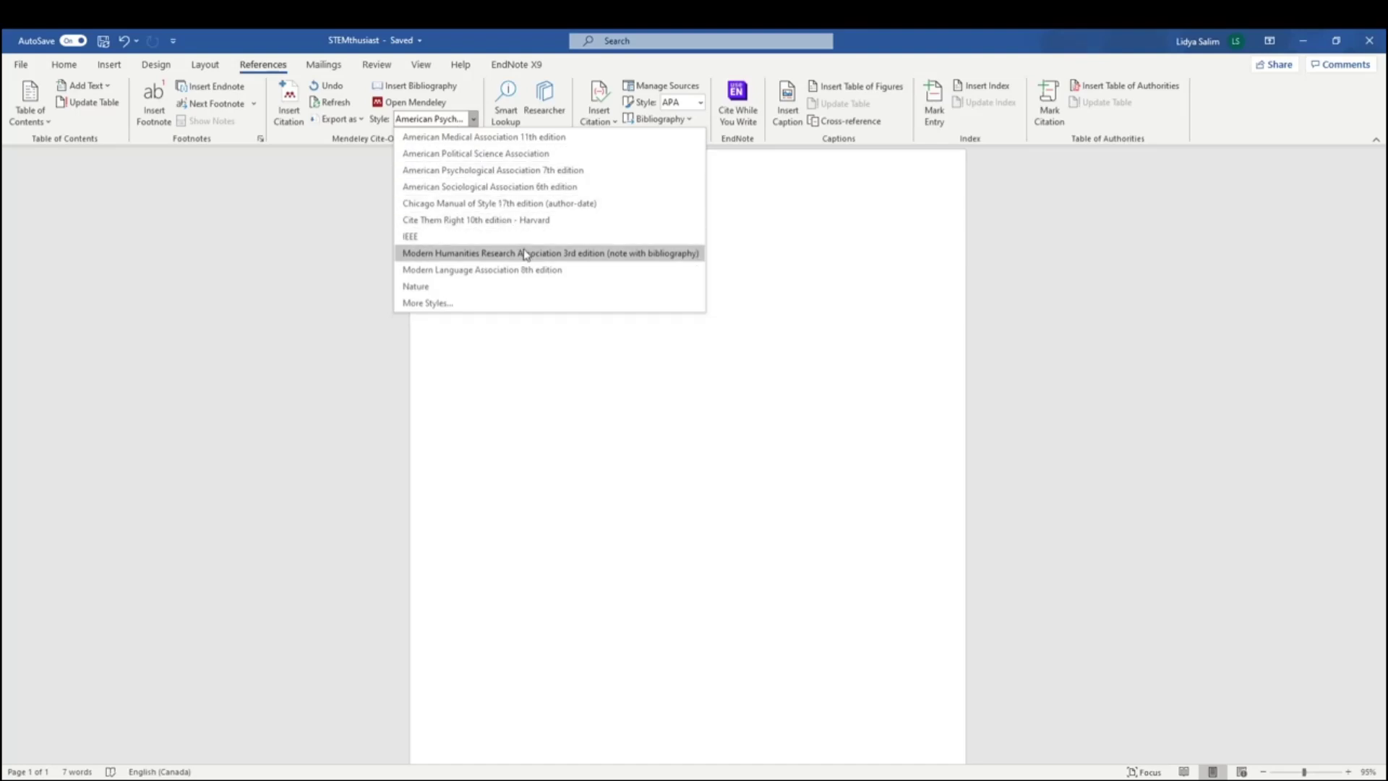
left_click(548, 303)
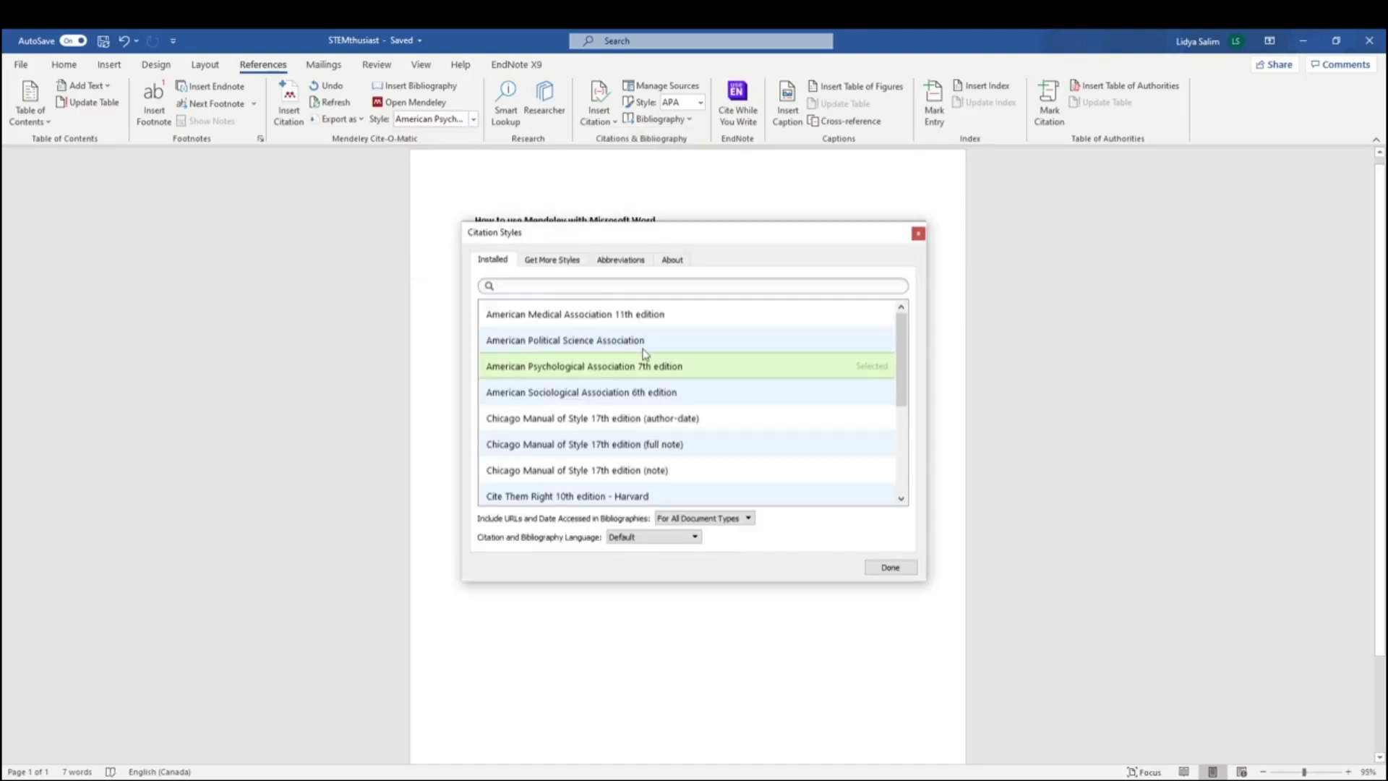
scroll(651, 358, "down", 3)
left_click(673, 468)
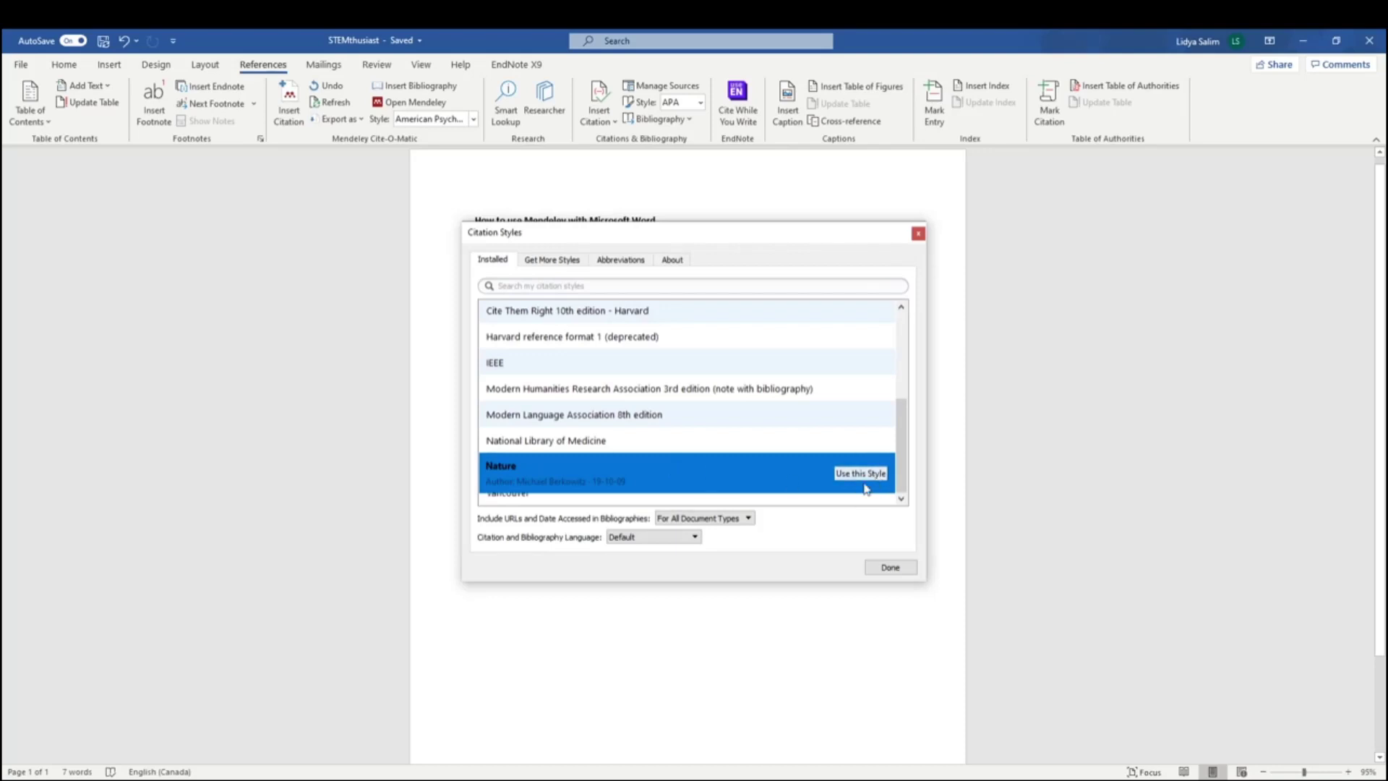
left_click(890, 569)
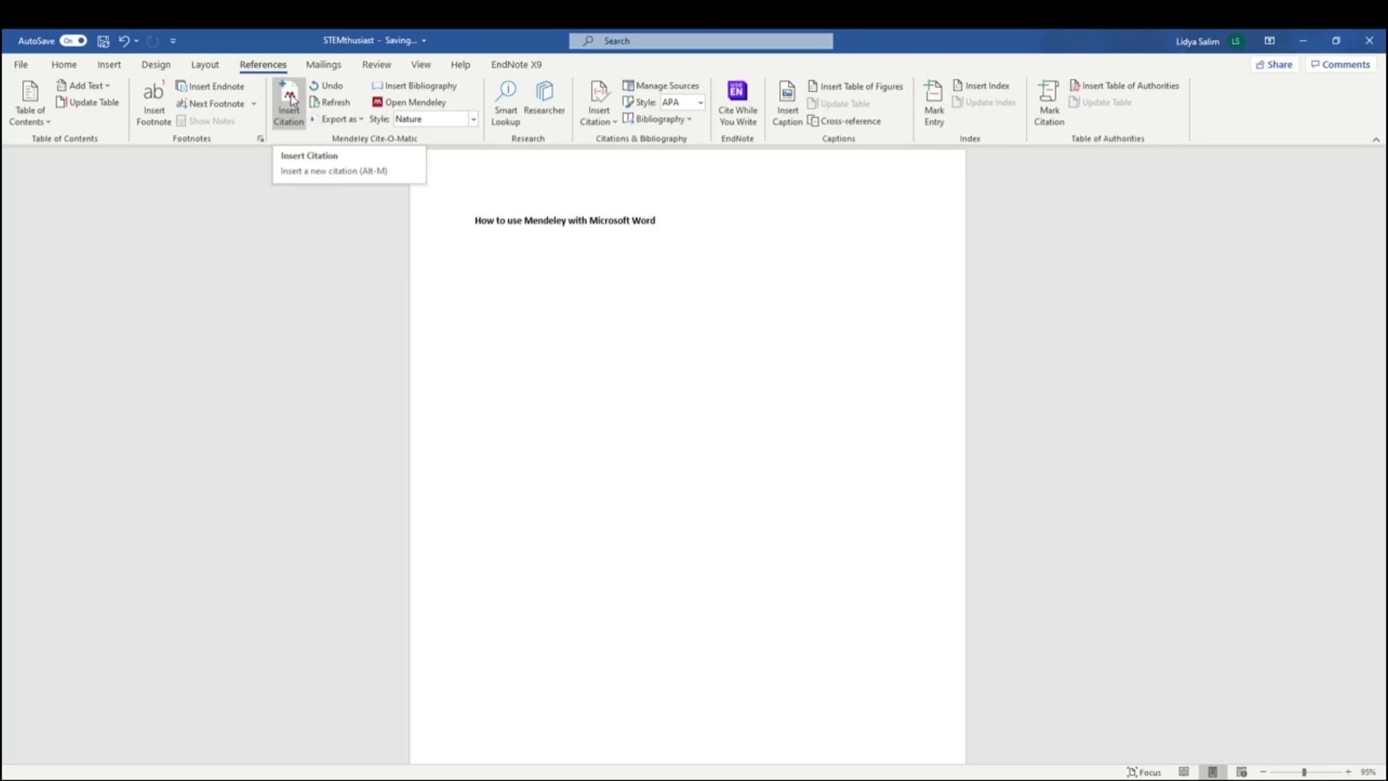
Type text and cite the 2019 folic acid–siRNA conjugates paper, found by searching 'sal' in My Library.
type("Type something")
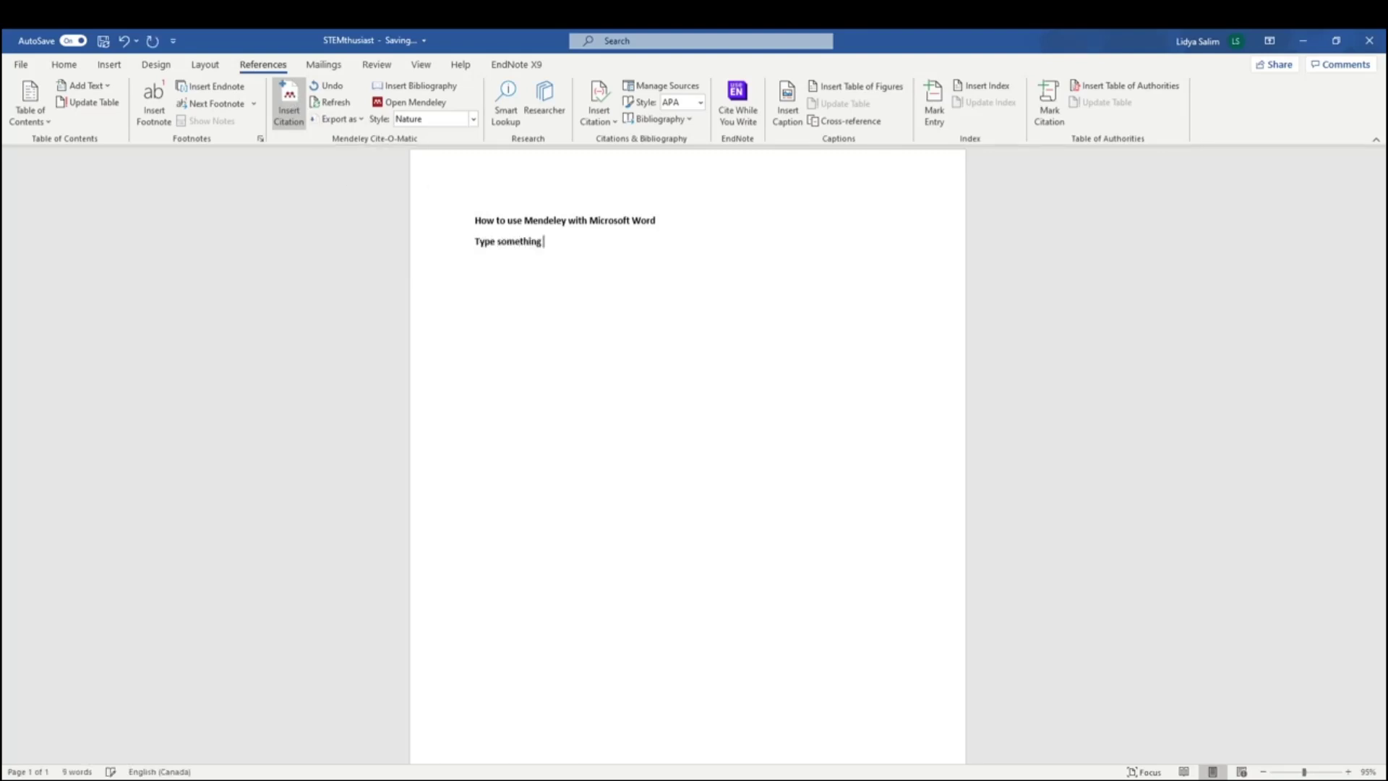
left_click(289, 93)
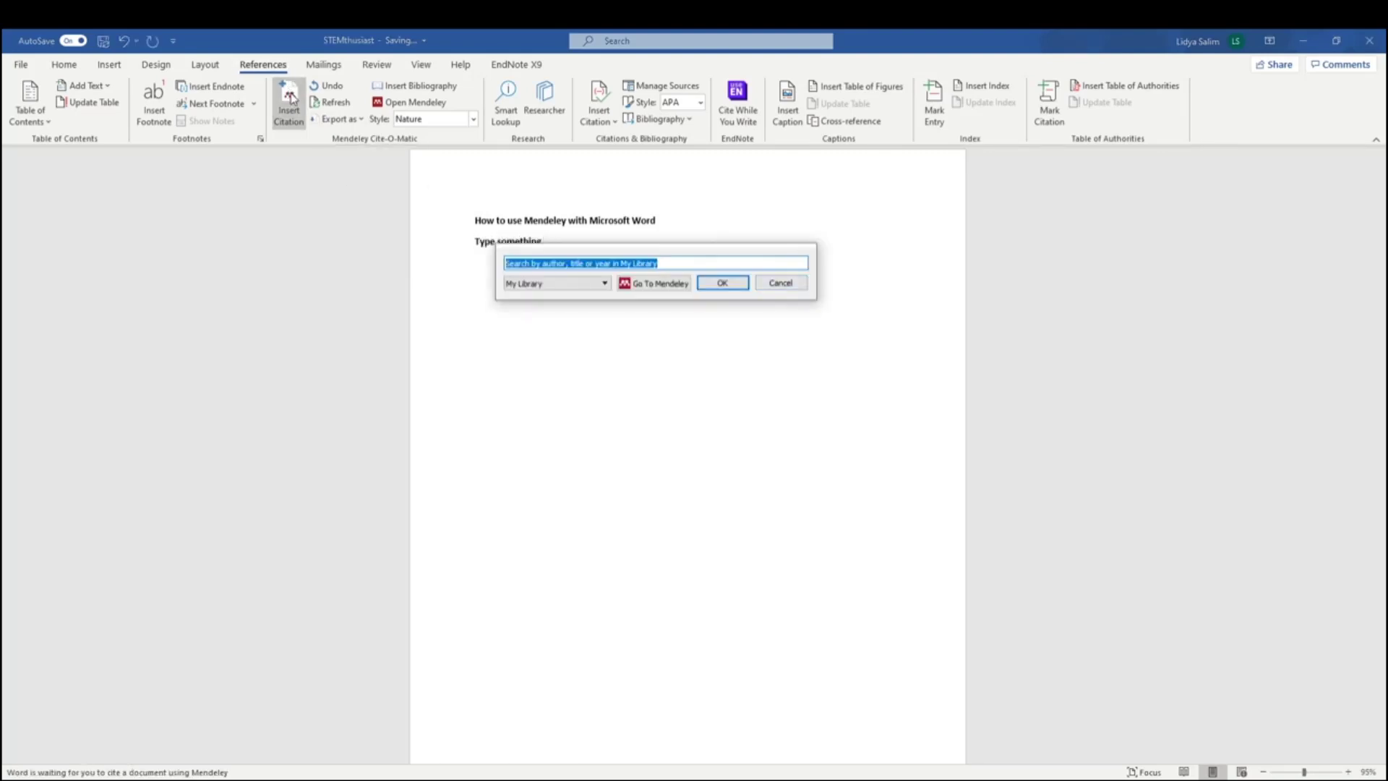
left_click(604, 283)
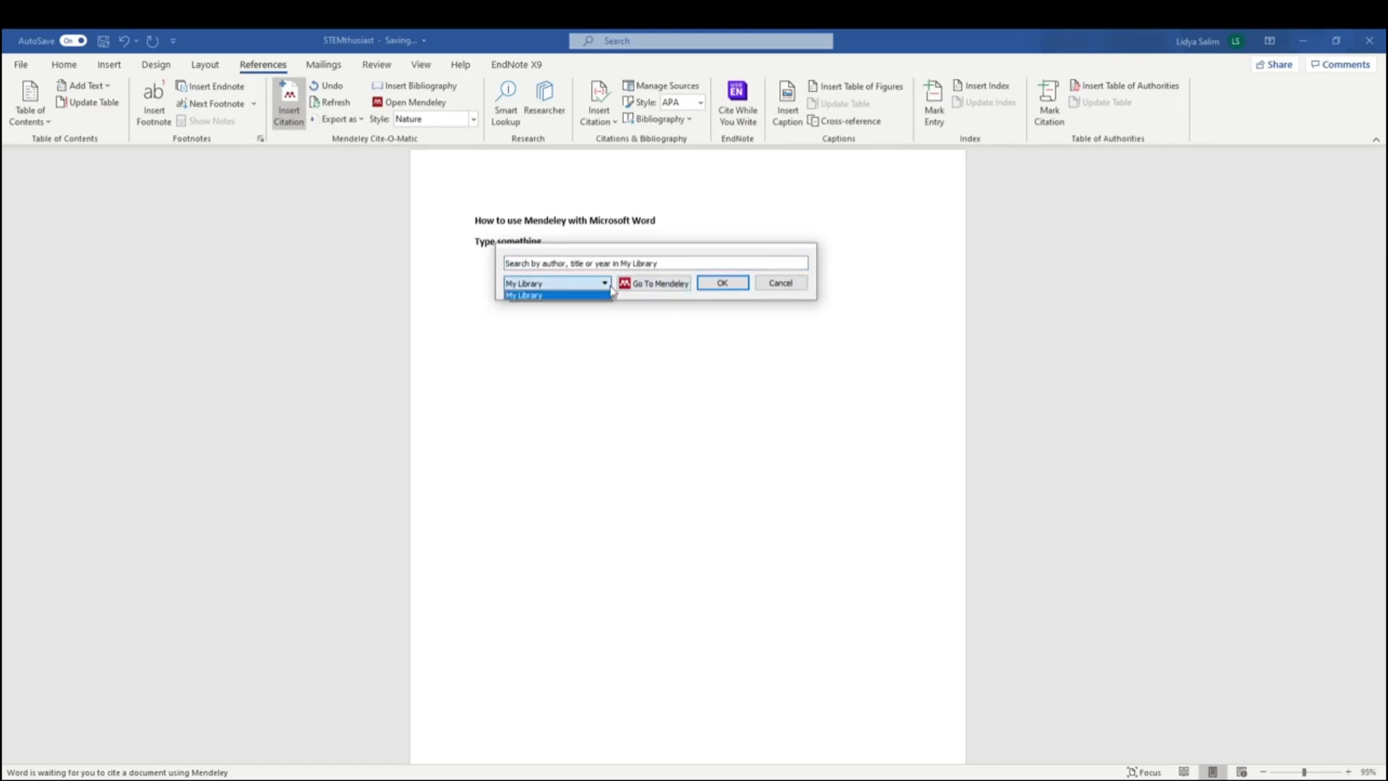
left_click(667, 261)
key("ctrl+a")
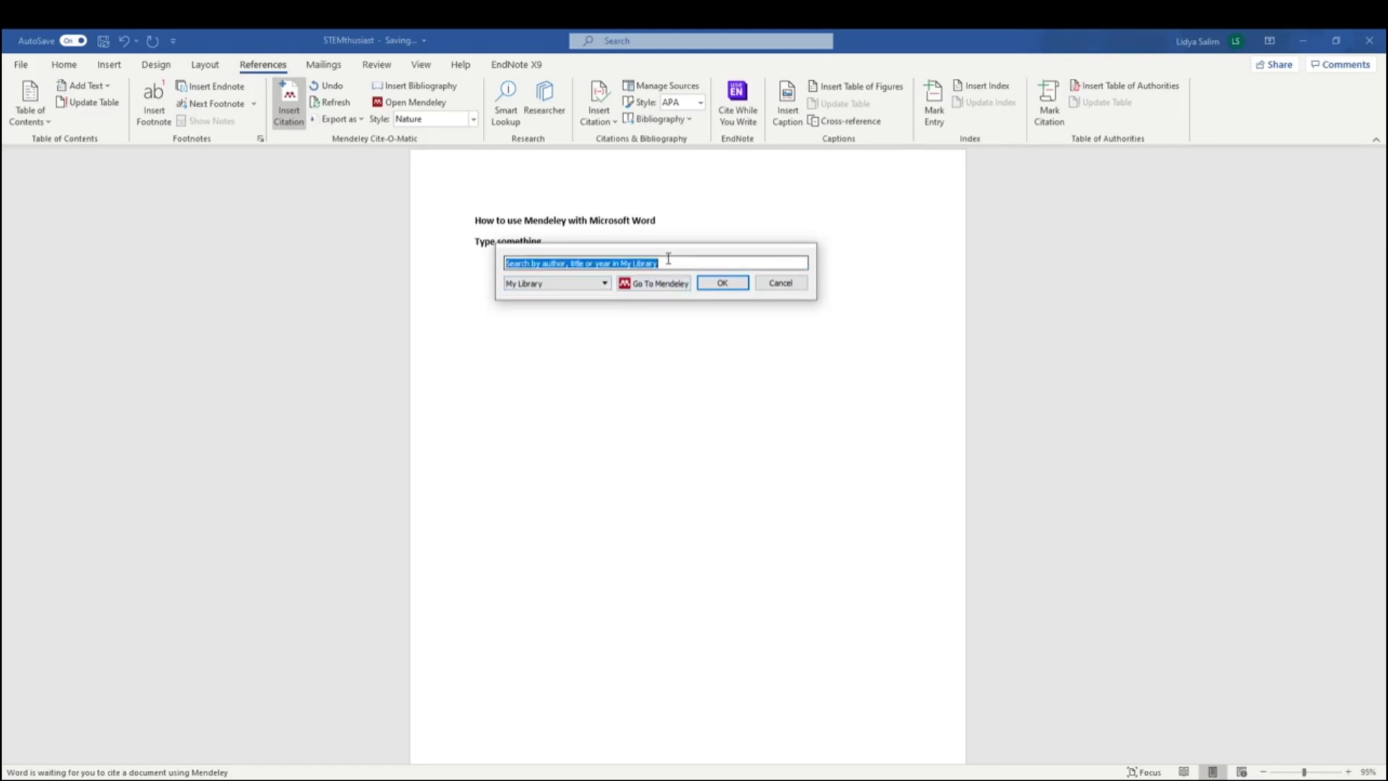
type("salim")
left_click(713, 427)
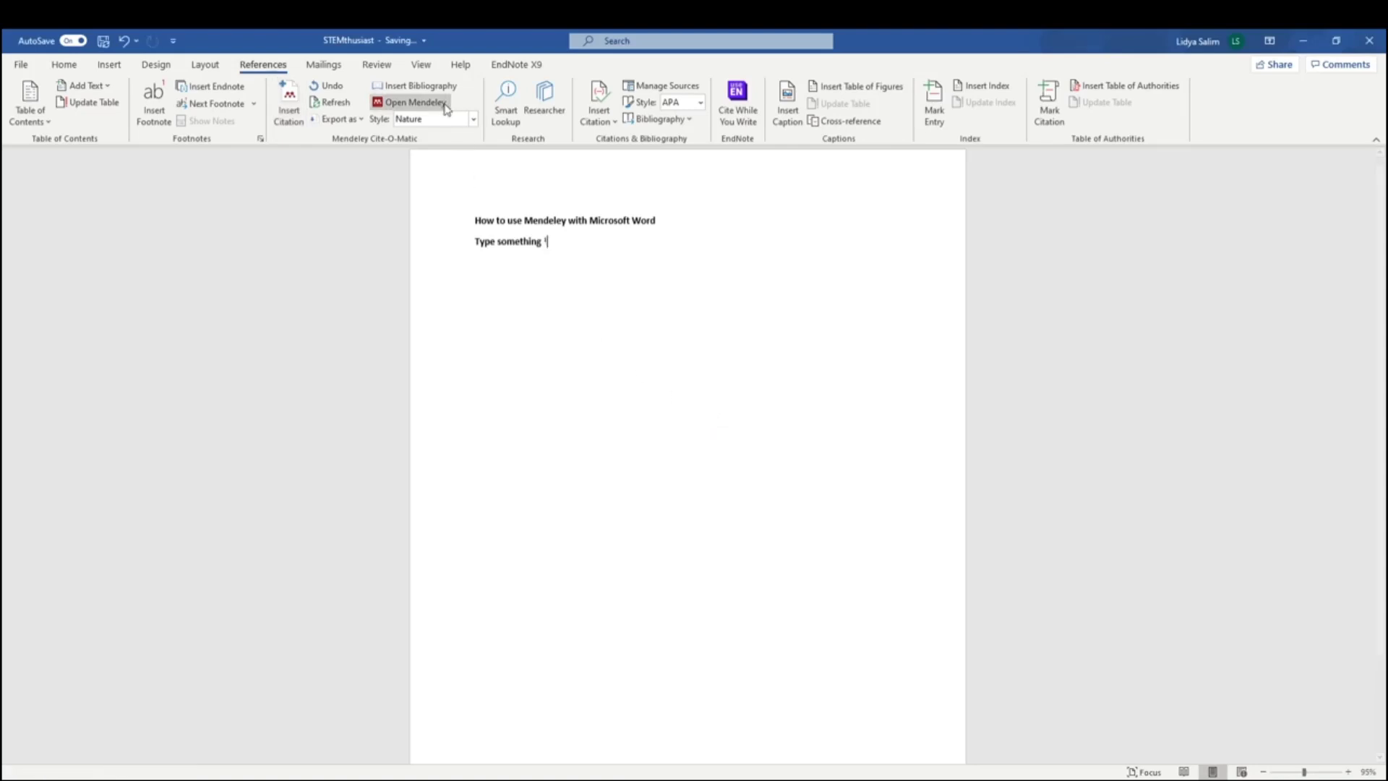
key("Return")
key("Return")
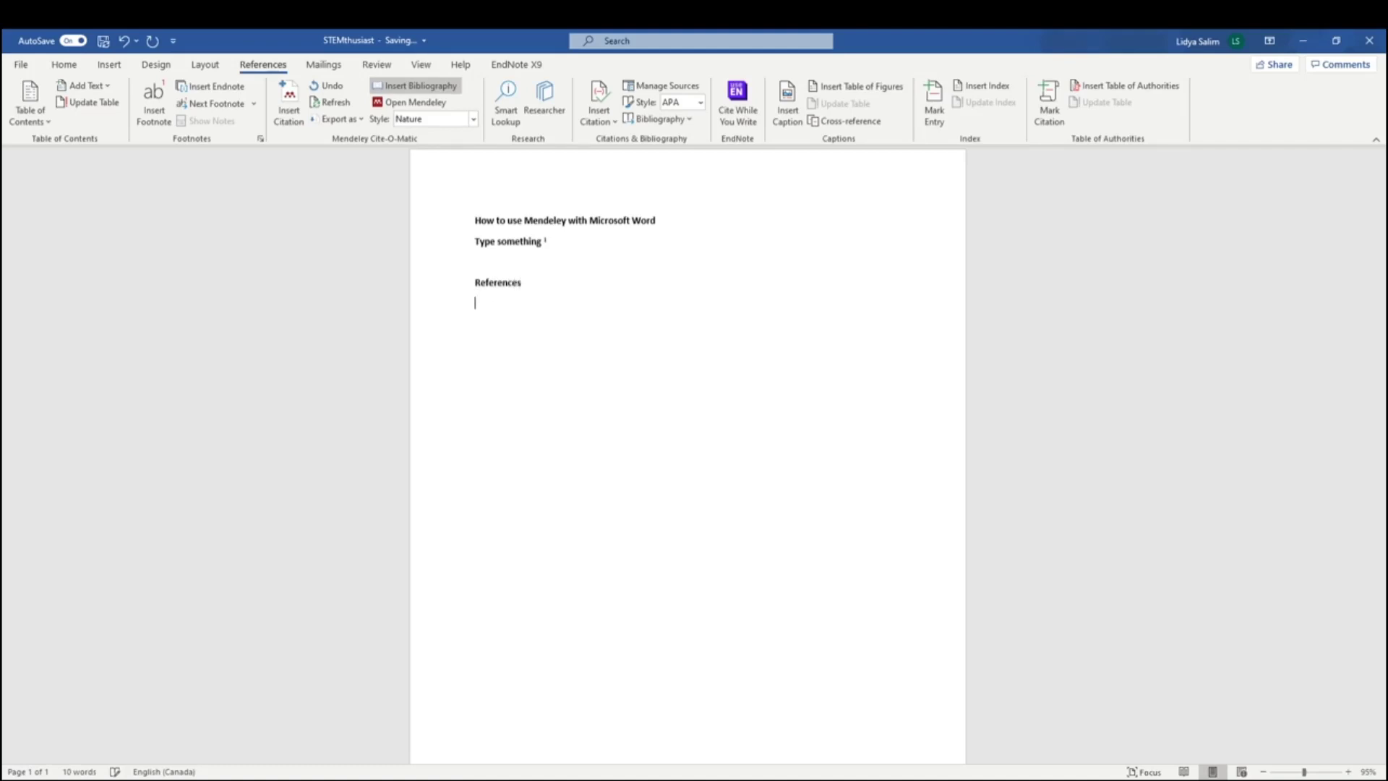
Insert the Mendeley bibliography under the References heading and centre the heading.
left_click(434, 88)
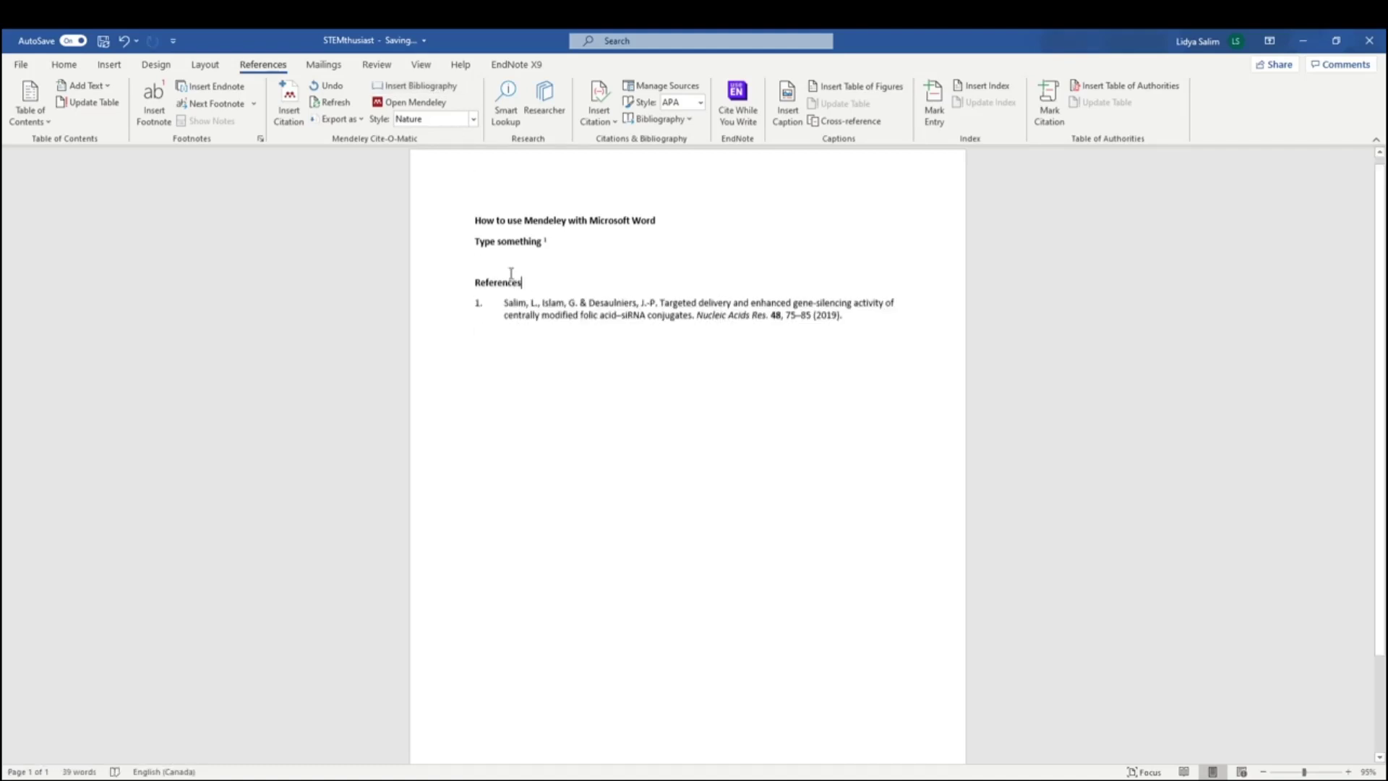
left_click(463, 282)
left_click(63, 64)
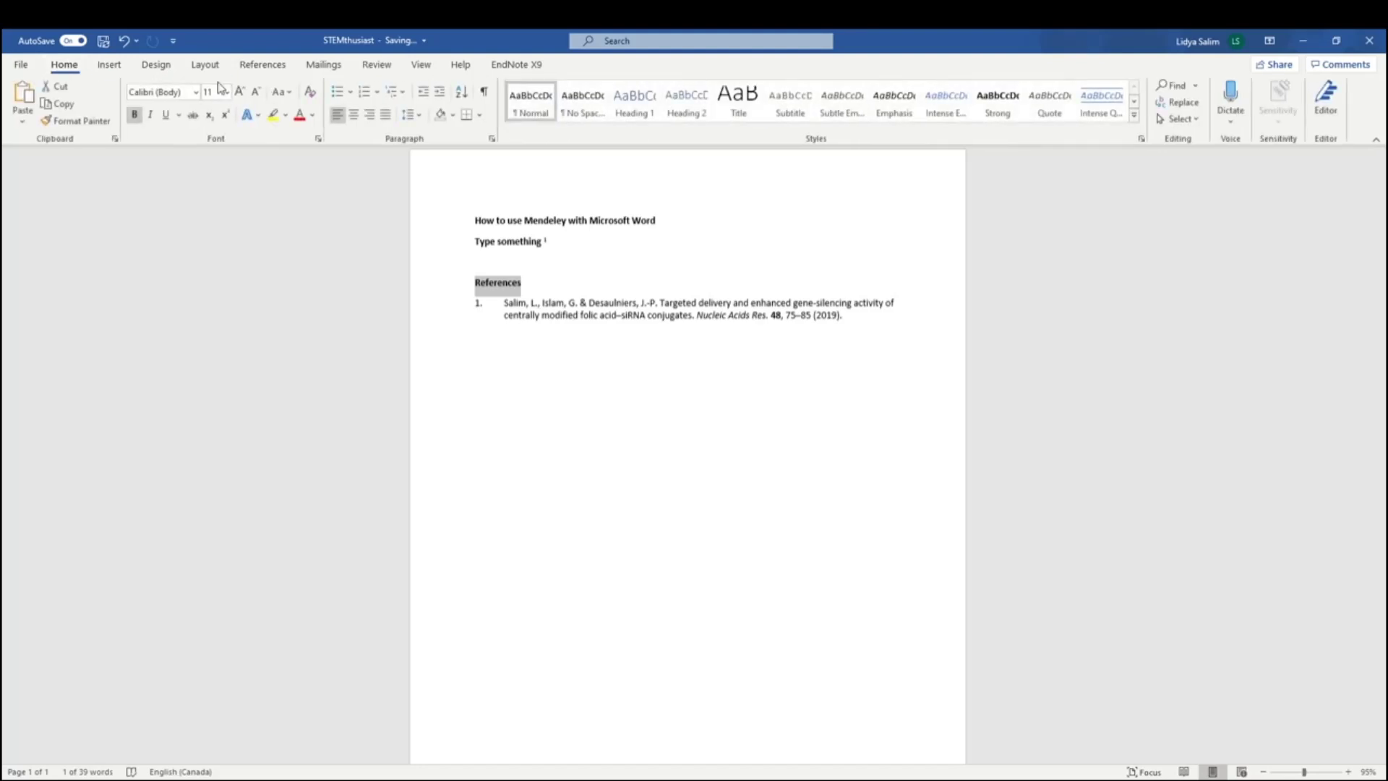
left_click(353, 114)
left_click(659, 286)
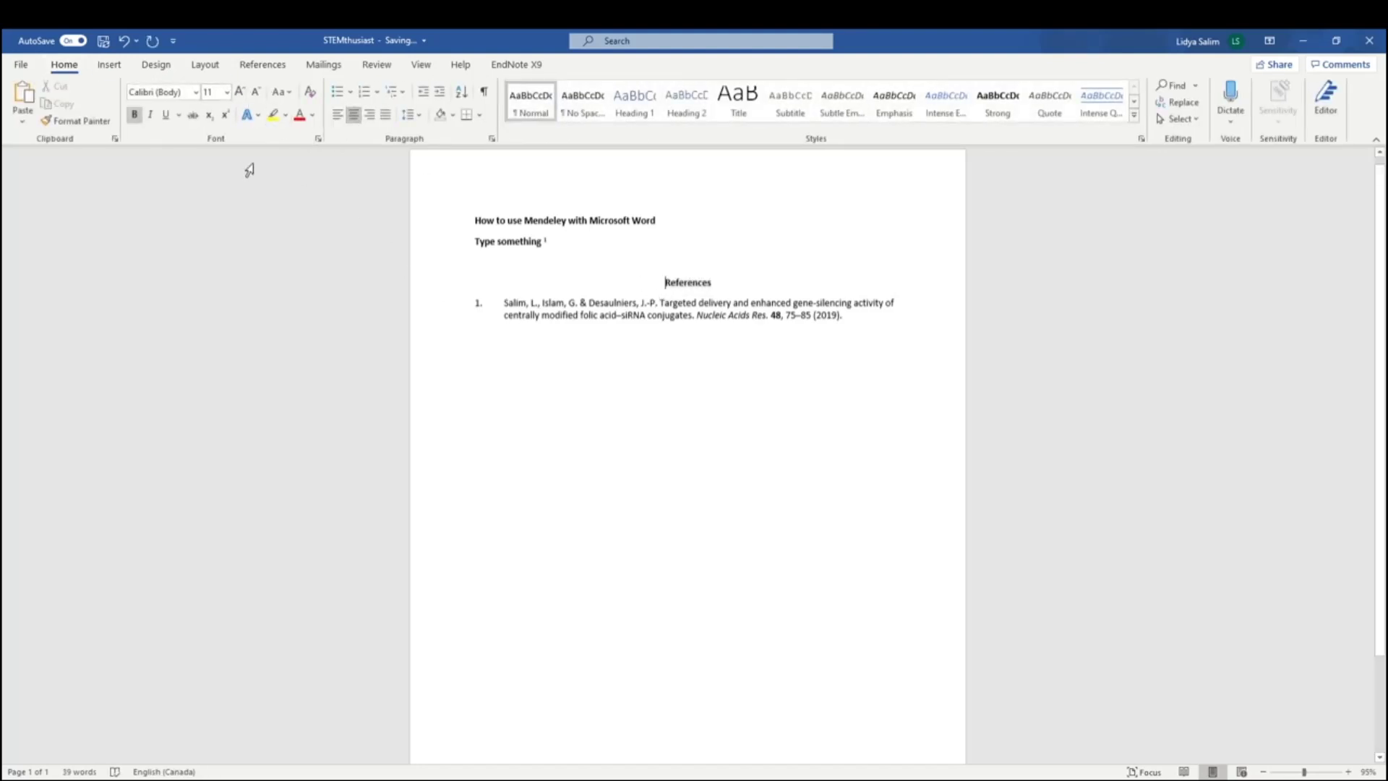
Add a page break so the References section starts on page 2.
left_click(200, 67)
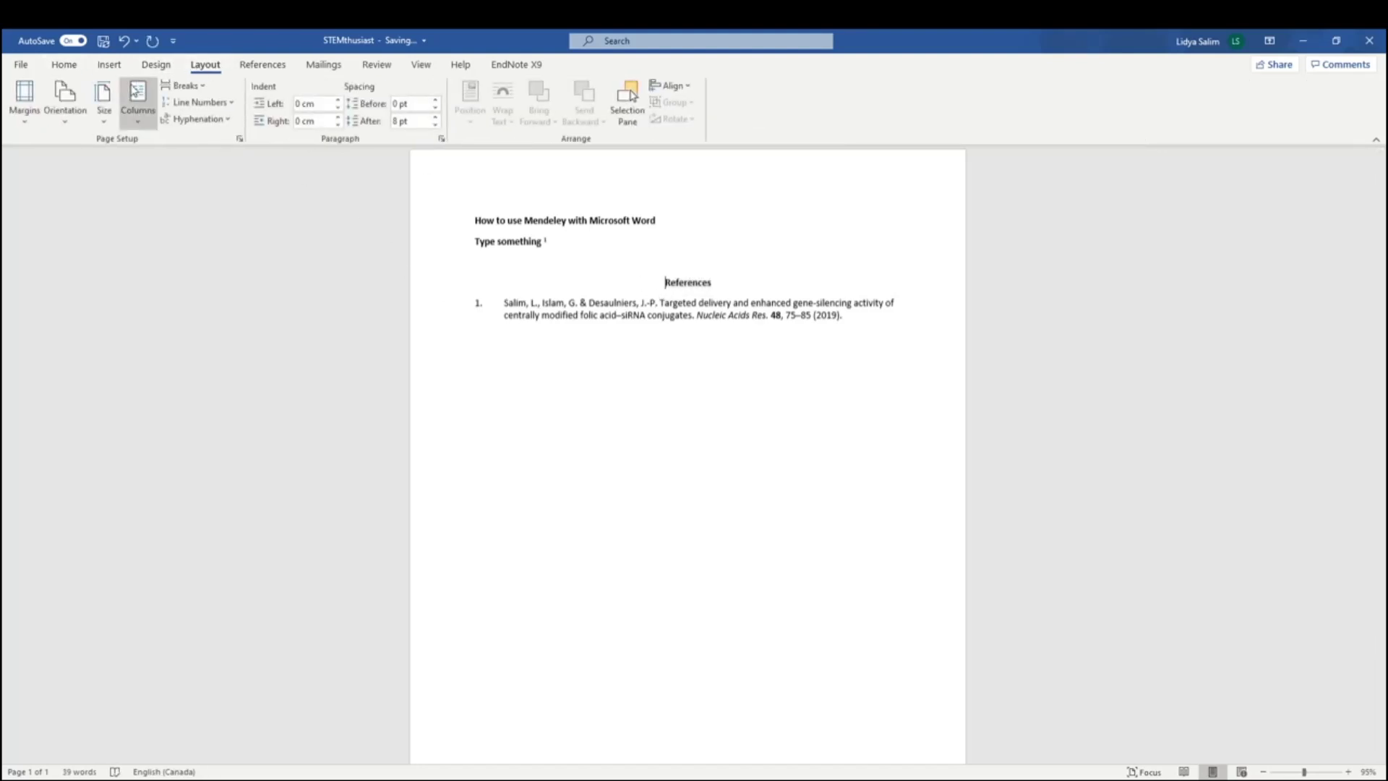
left_click(108, 65)
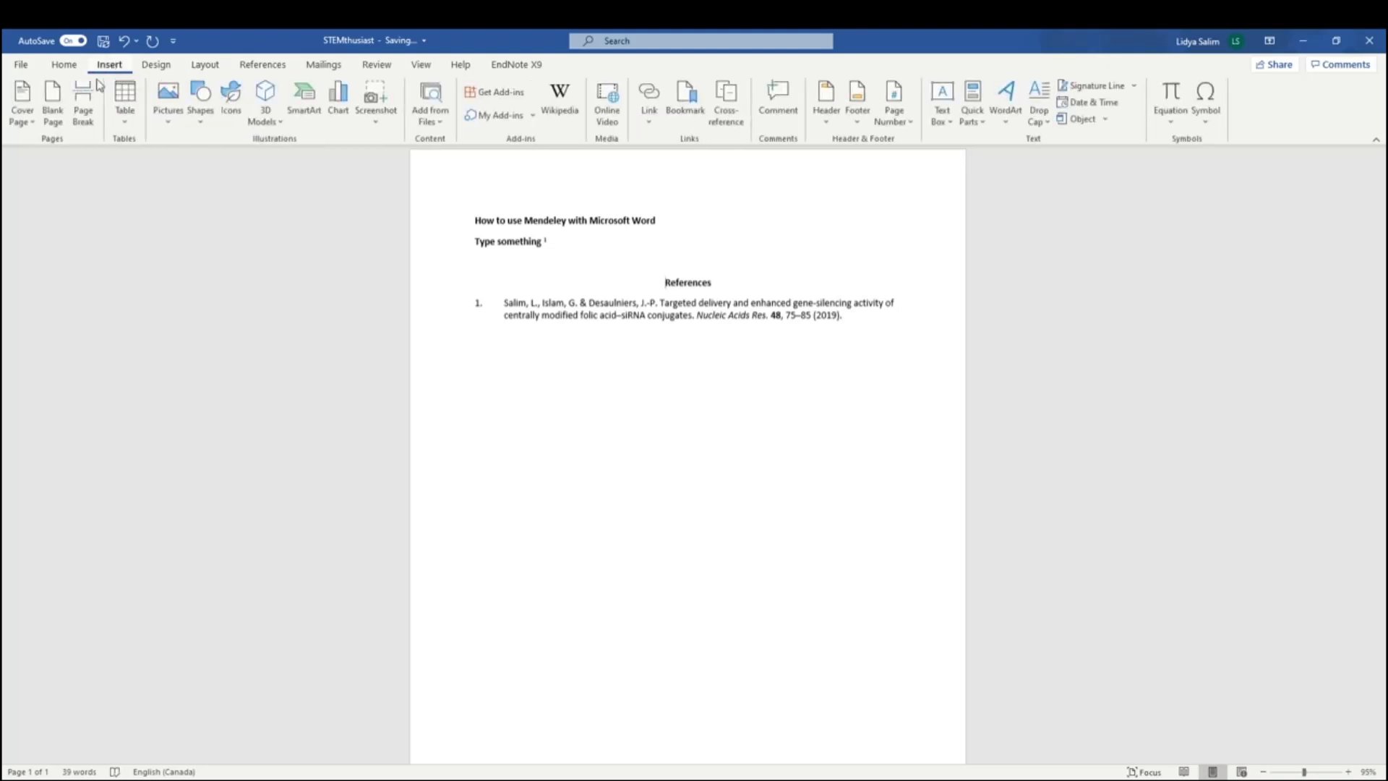
left_click(84, 101)
left_click(391, 230)
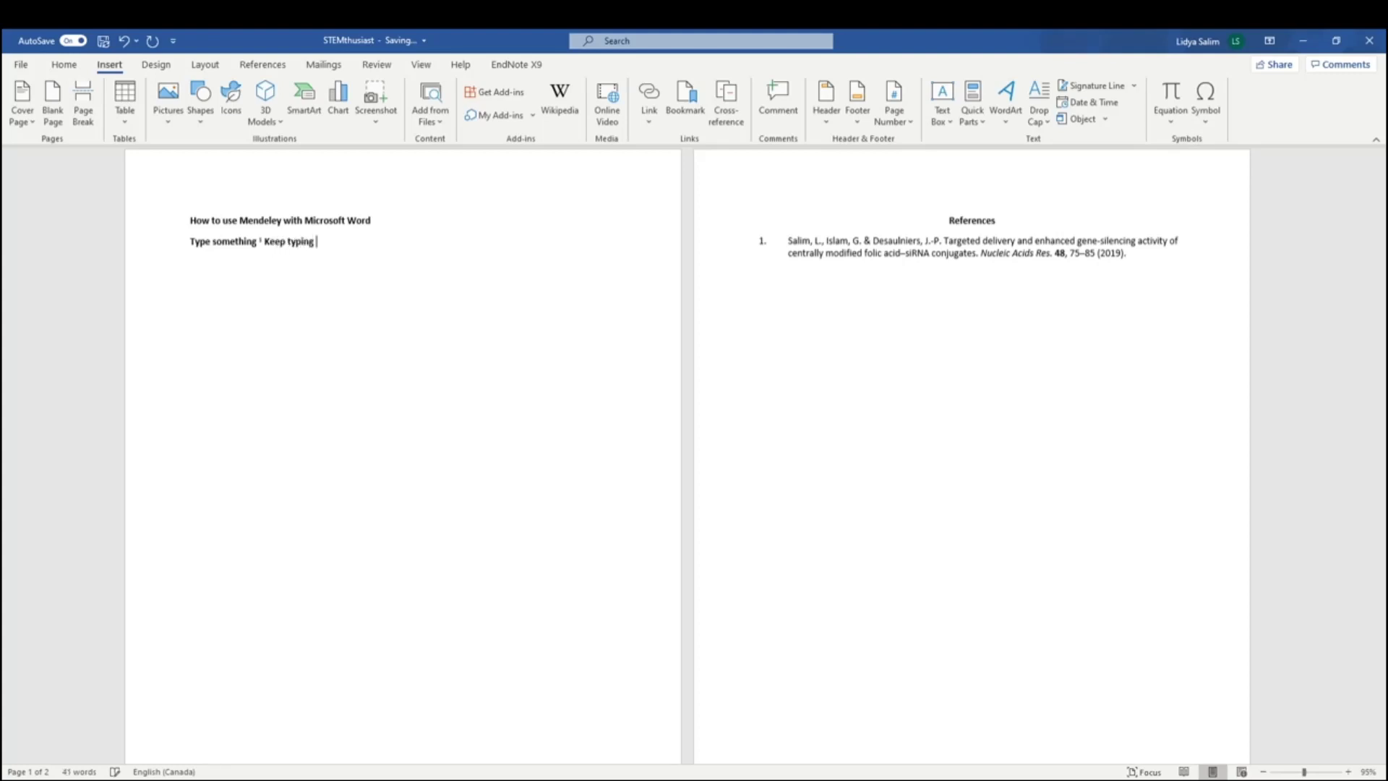
Cite the 2018 Hong et al. siRNA nanocarrier delivery paper after 'Keep typing'.
left_click(239, 64)
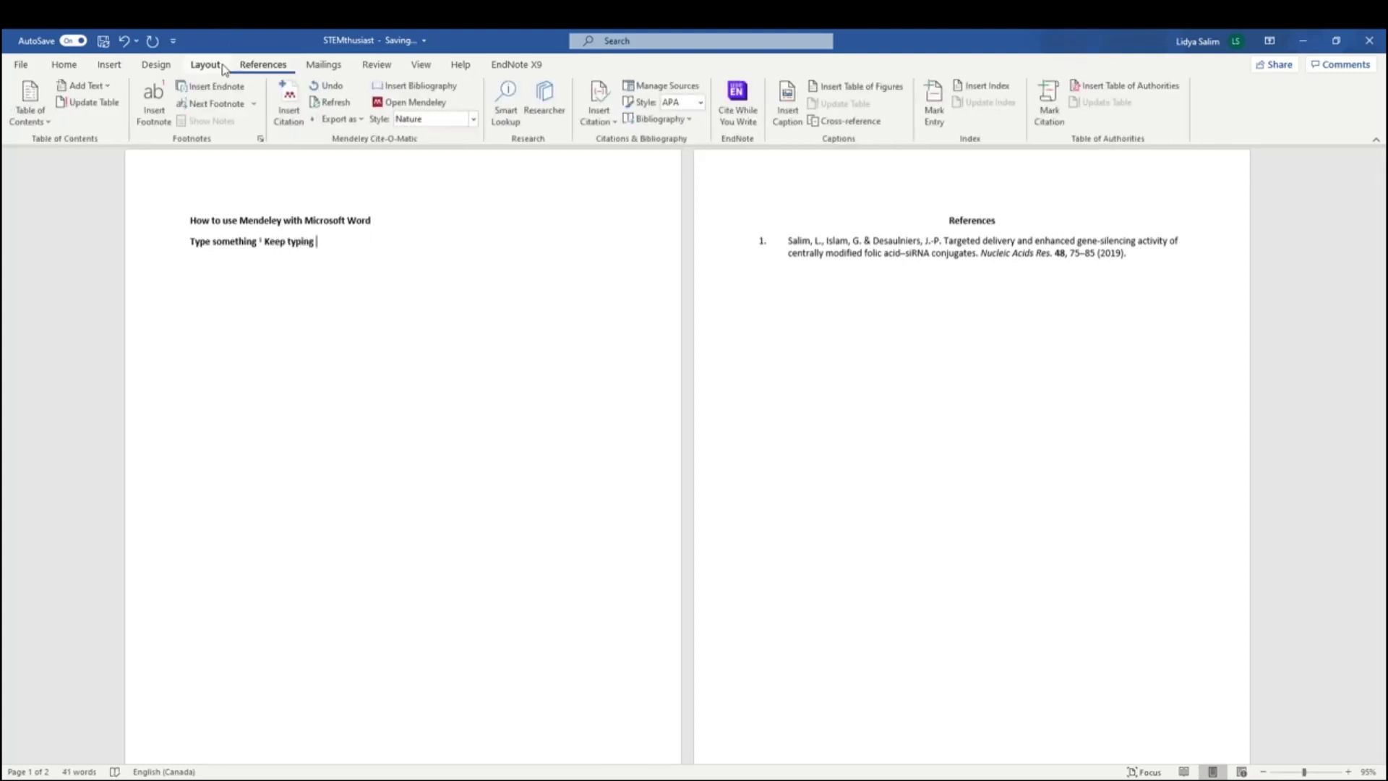
left_click(290, 101)
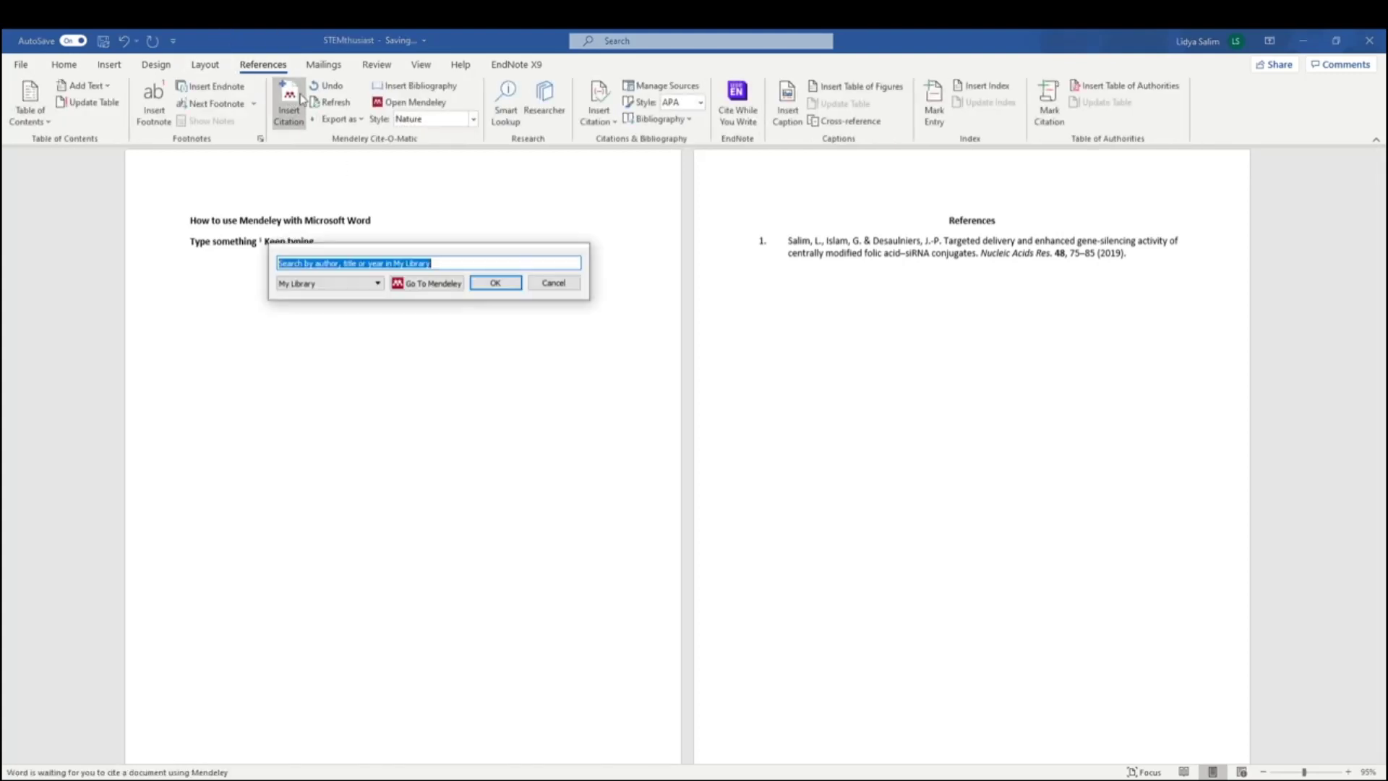
left_click(529, 263)
type("a")
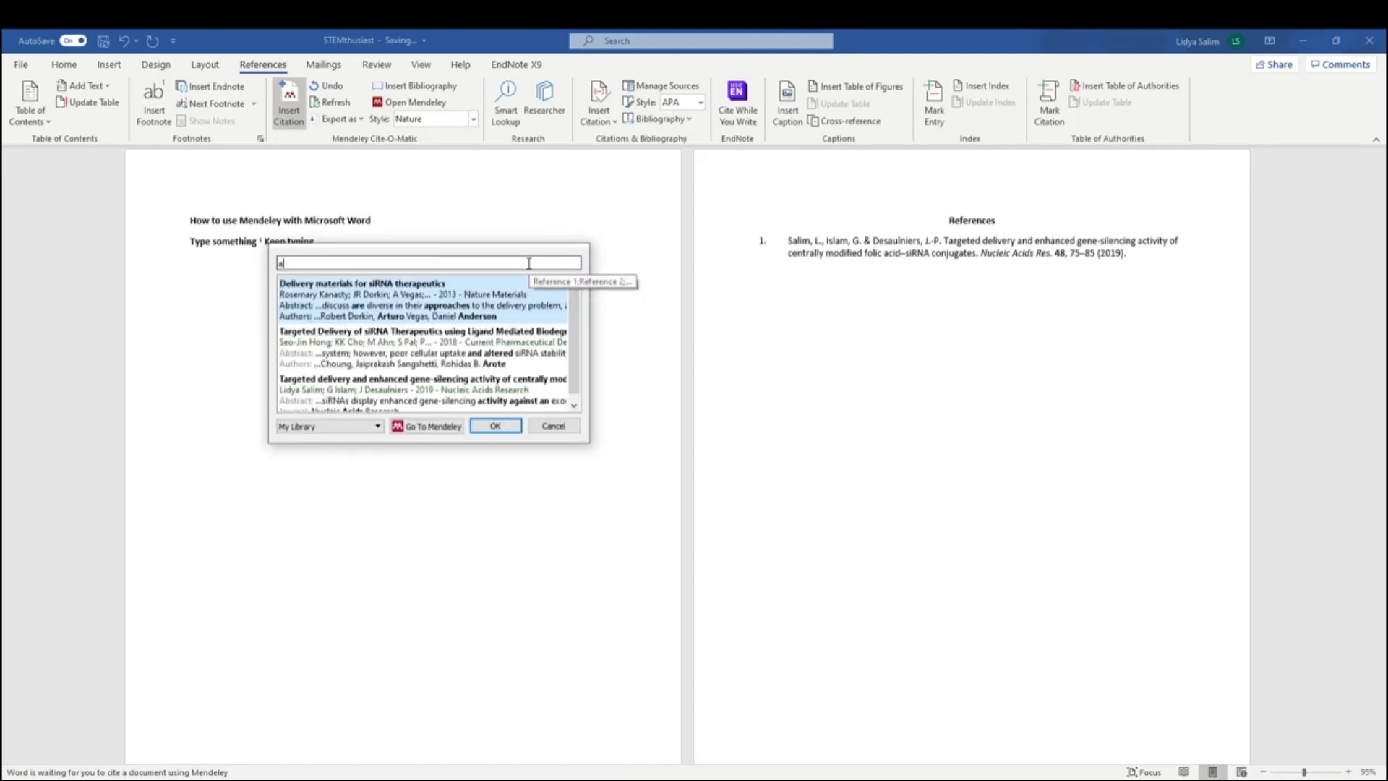
double_click(510, 334)
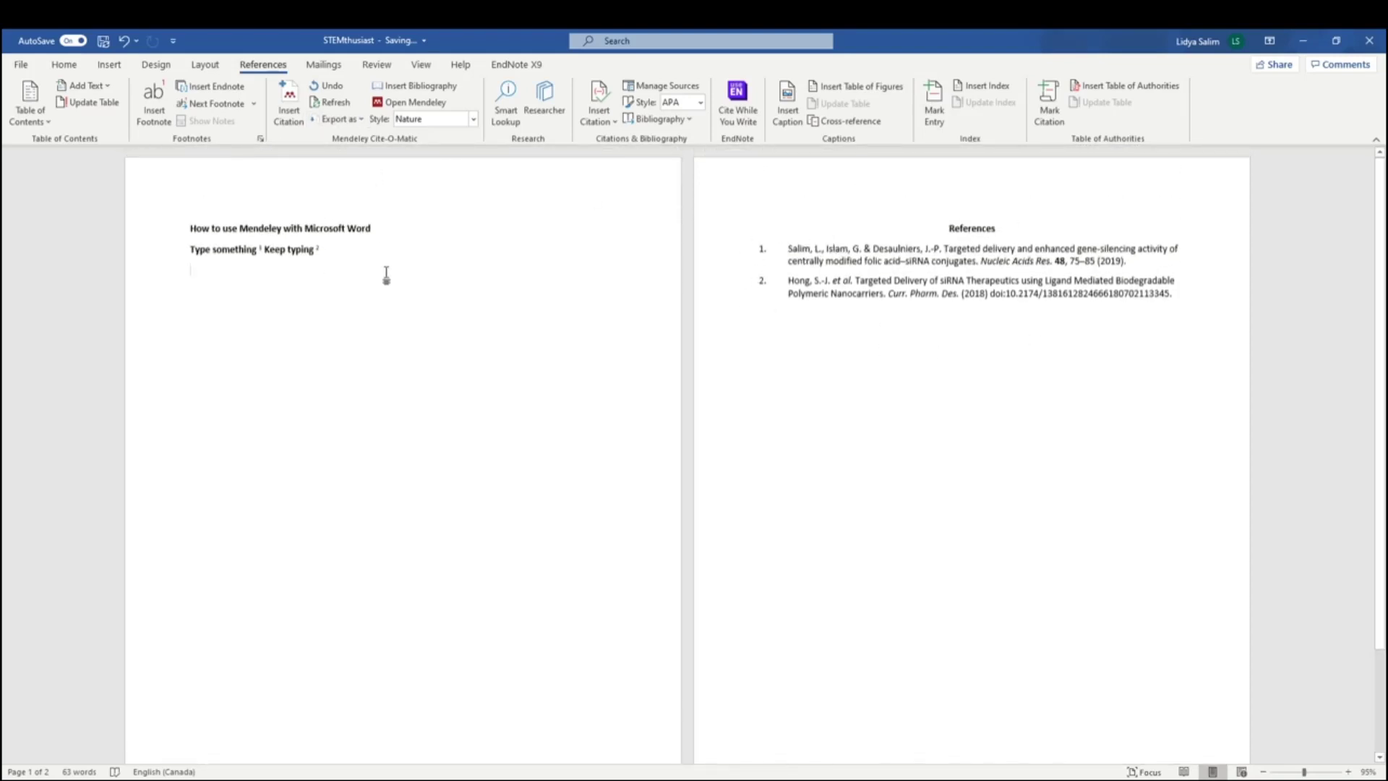
Switch the Mendeley style to APA 7th edition, then to IEEE for [1] and [2] citations.
left_click(461, 123)
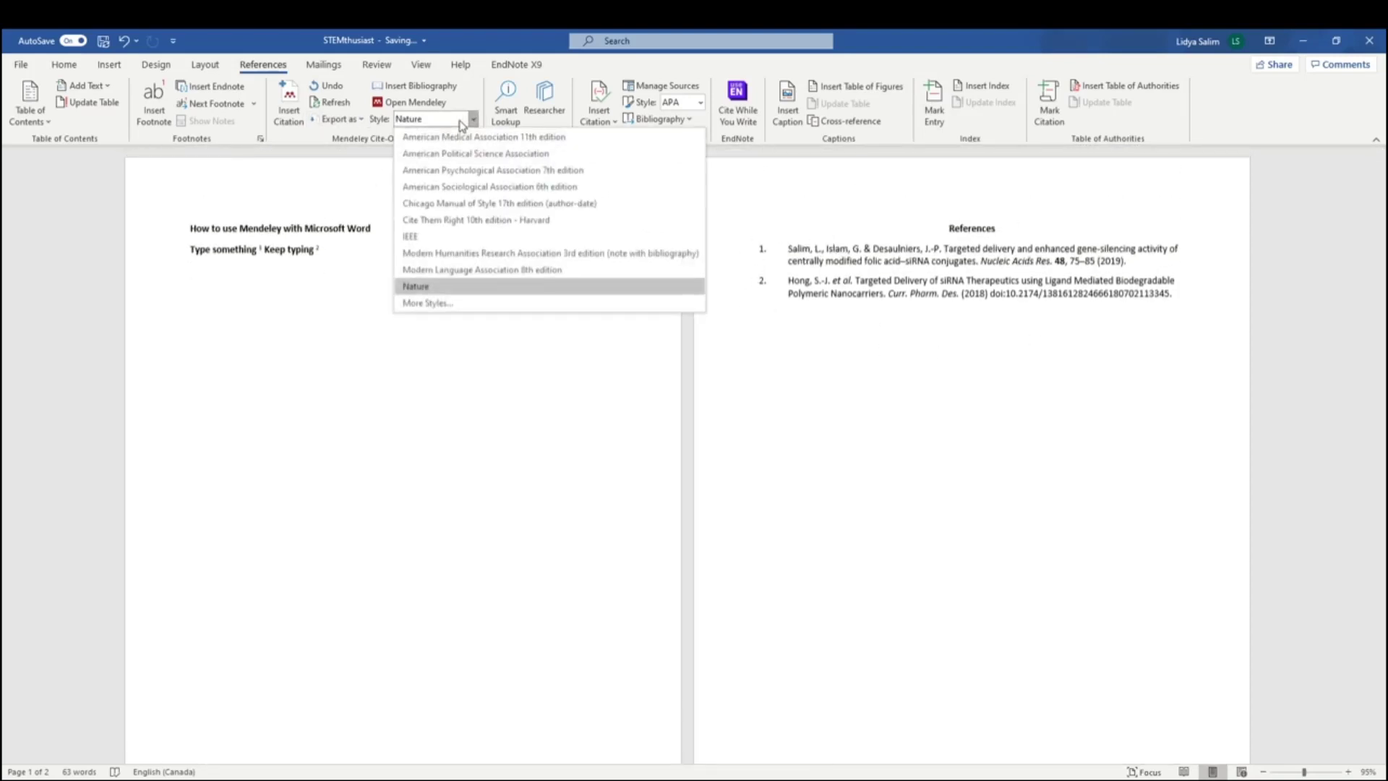
left_click(486, 171)
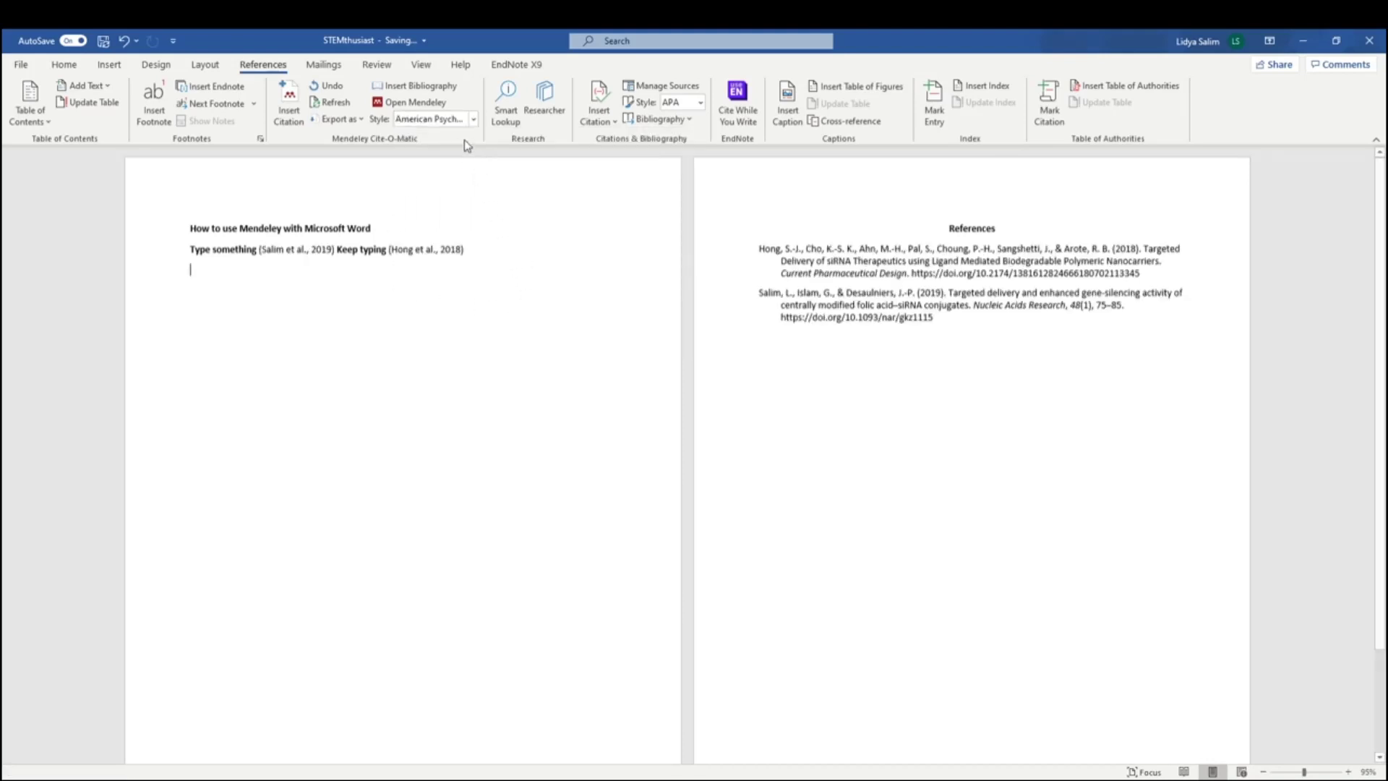
left_click(472, 119)
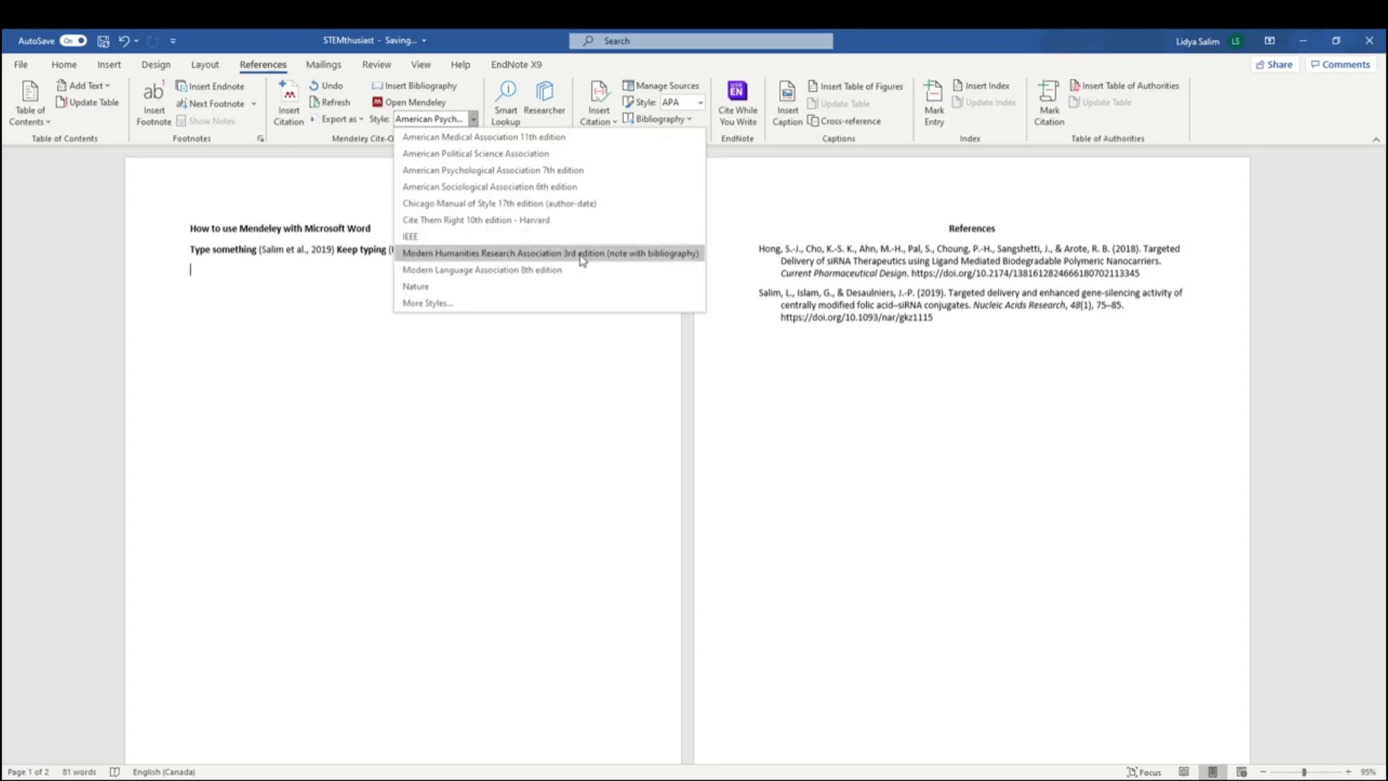
left_click(616, 239)
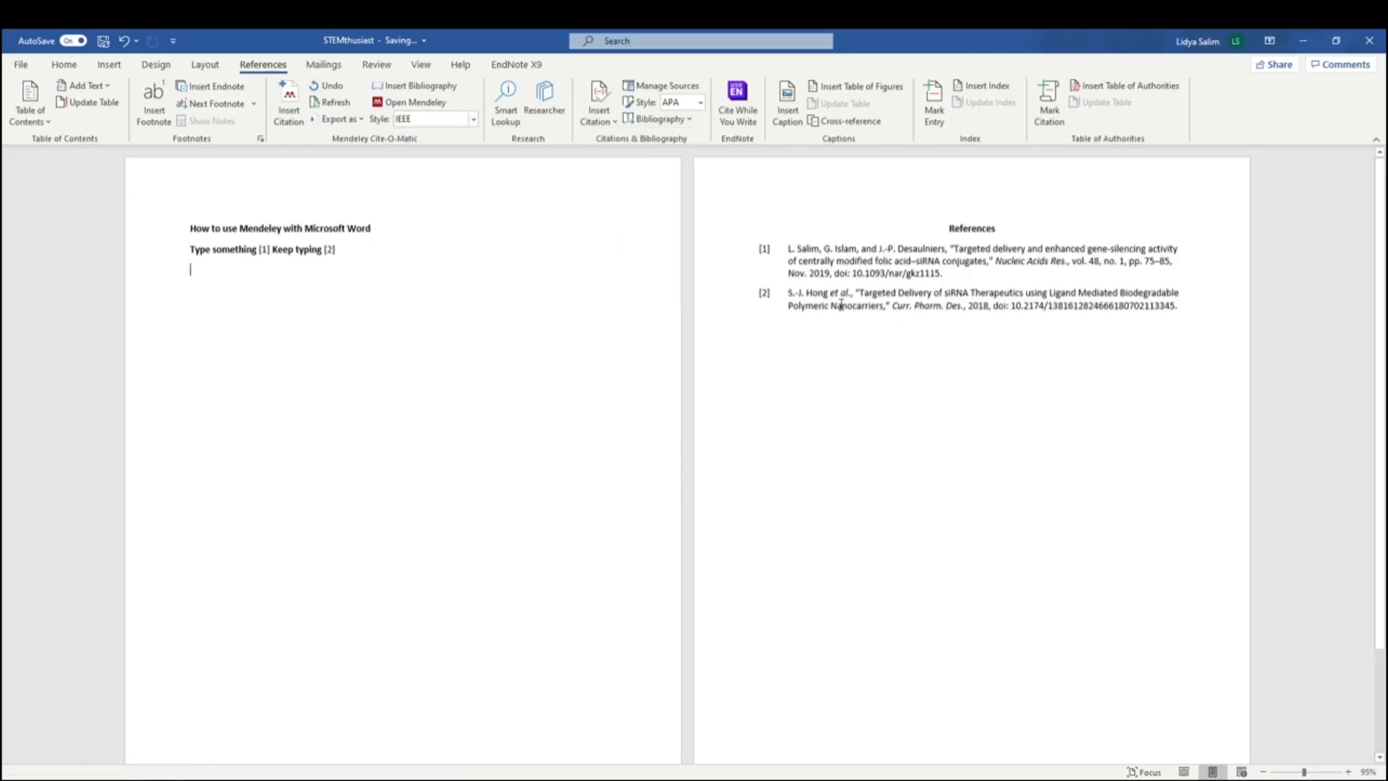